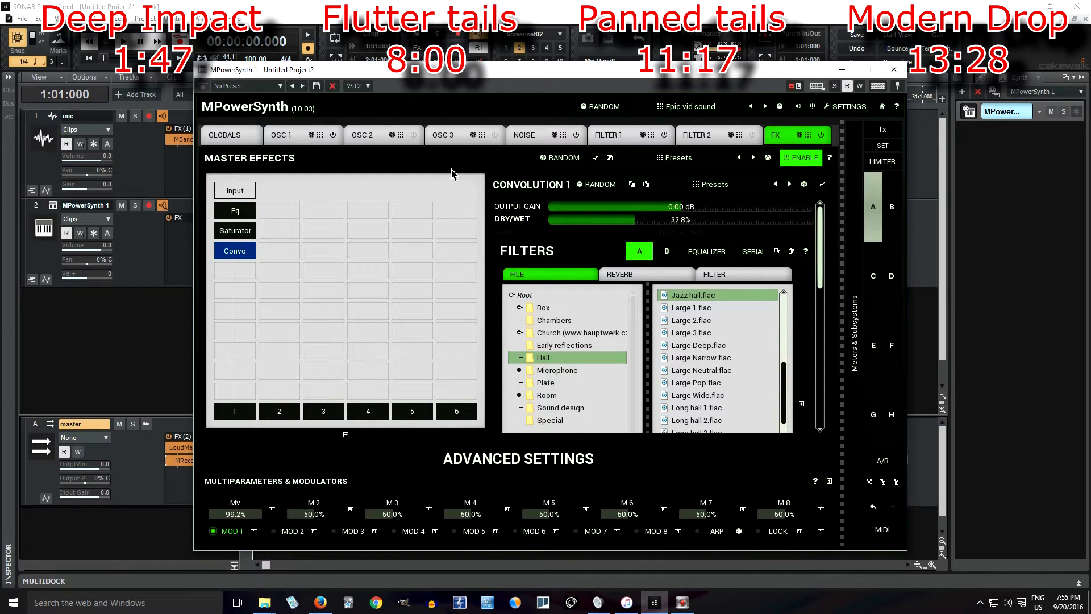
# Set the decay of Filter 1's ADSR envelope to 293 ms, trying longer and shorter decay times
pyautogui.click(607, 138)
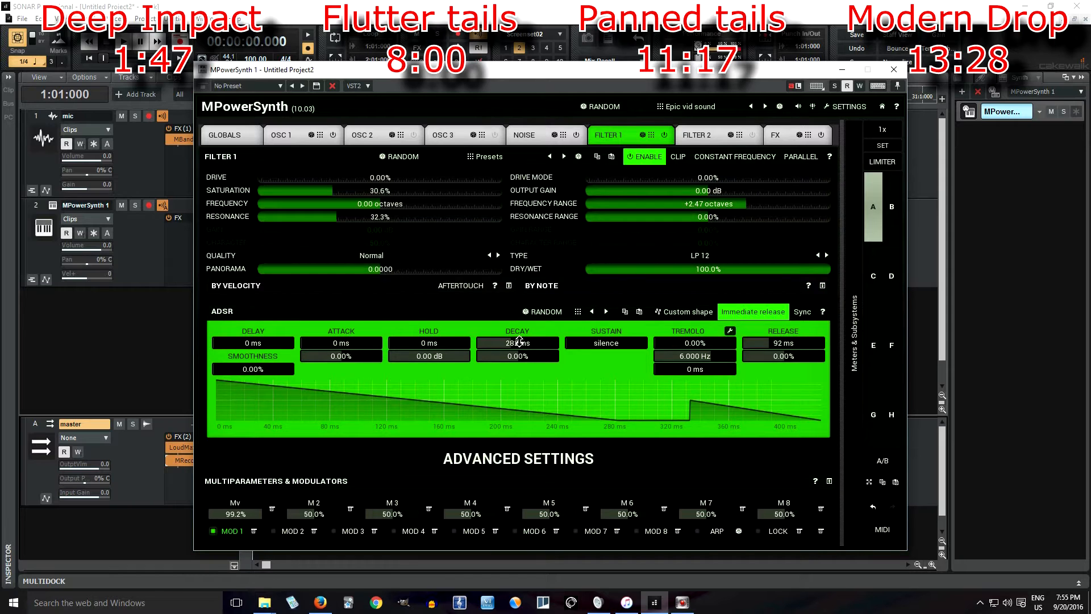
pyautogui.scroll(6, 520, 343)
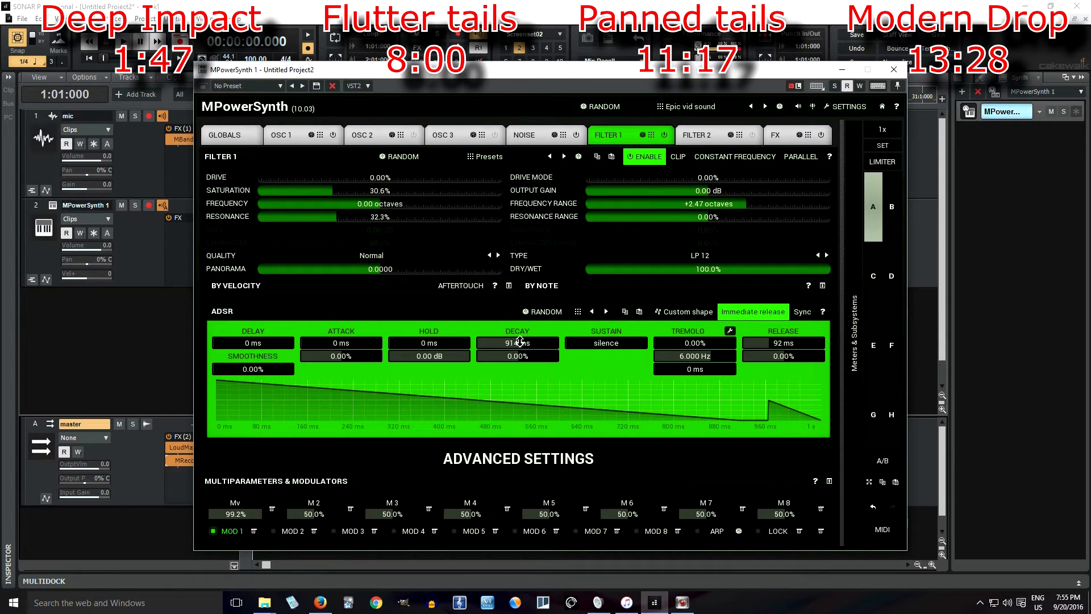
pyautogui.scroll(-6, 520, 342)
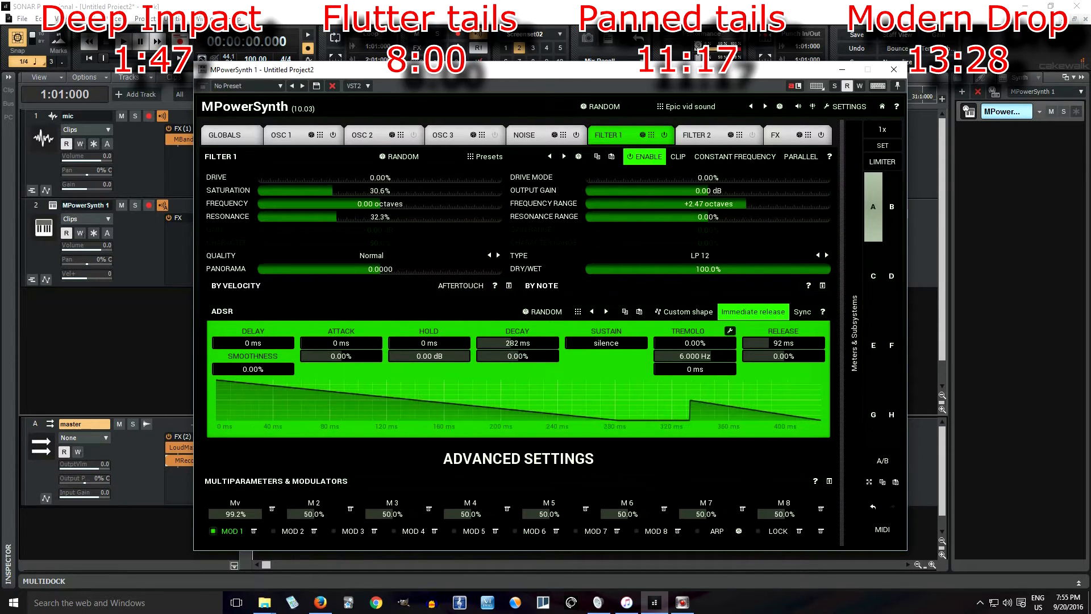
pyautogui.scroll(3, 519, 342)
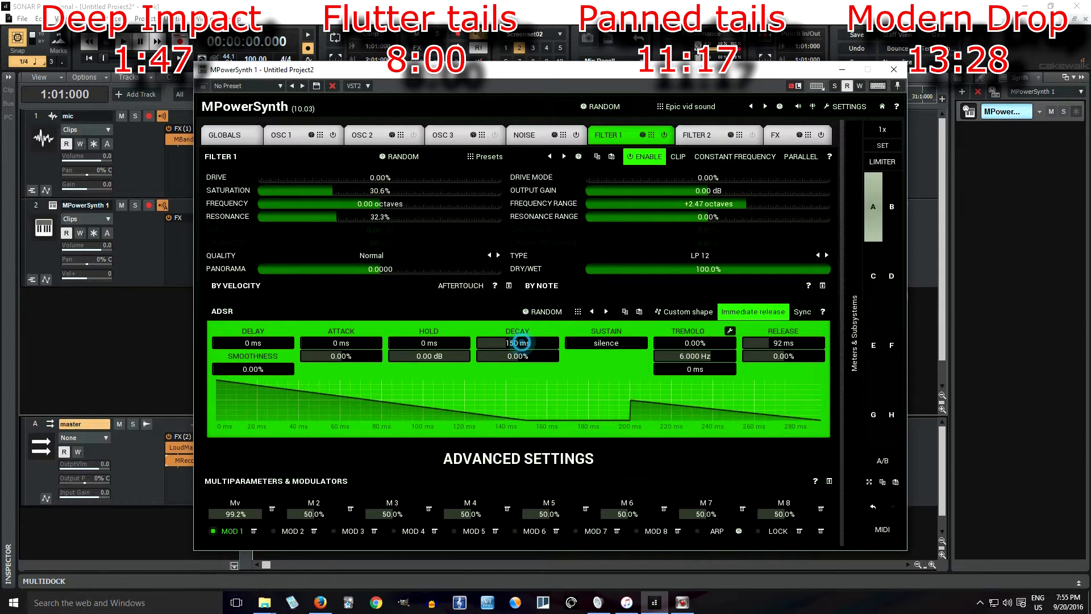
pyautogui.scroll(-1, 521, 342)
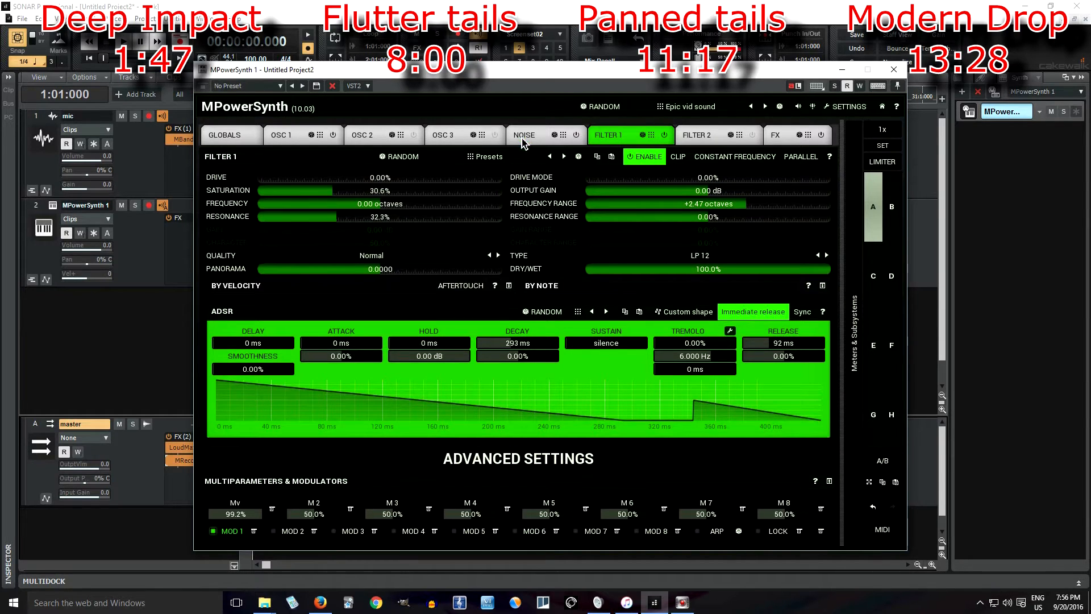
# Rearrange the master effects chain in this order: Saturator first, Eq two slots below it, and Convo two slots below Eq
pyautogui.click(522, 140)
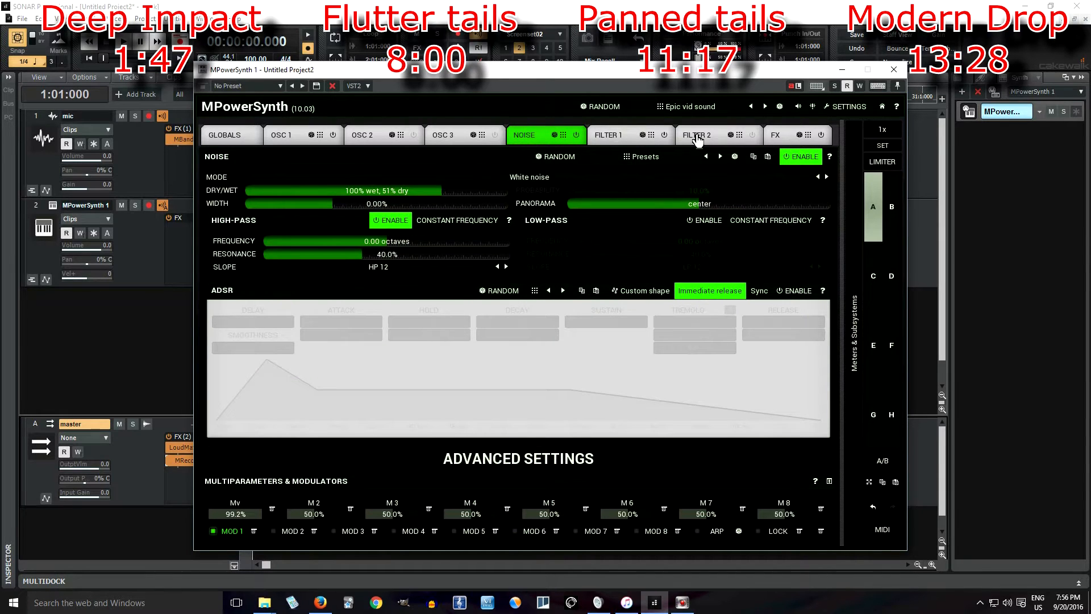
pyautogui.click(775, 136)
pyautogui.click(237, 214)
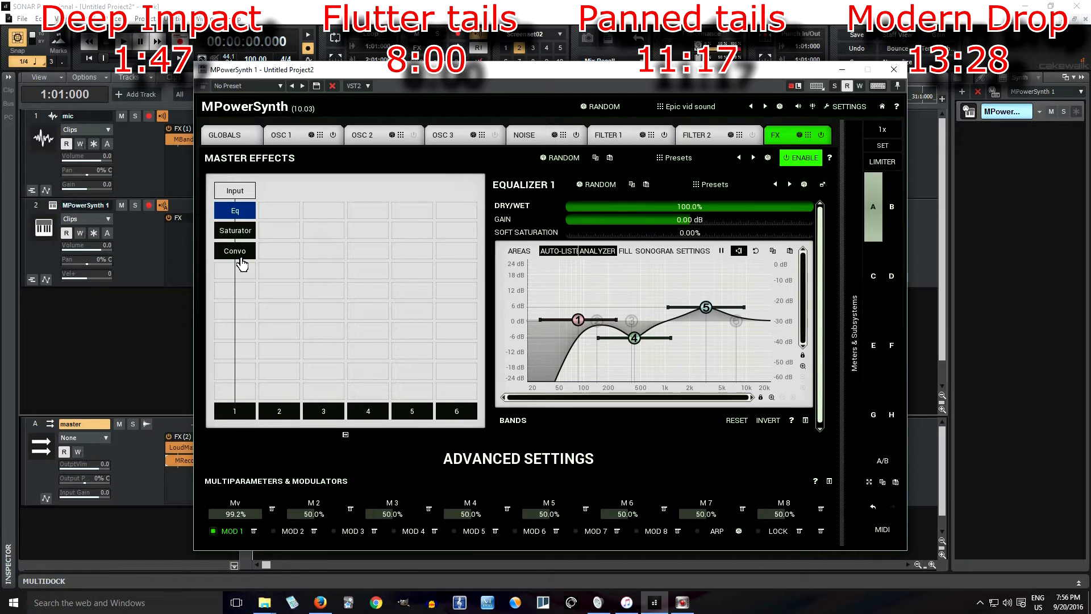
pyautogui.moveTo(244, 259); pyautogui.dragTo(241, 296)
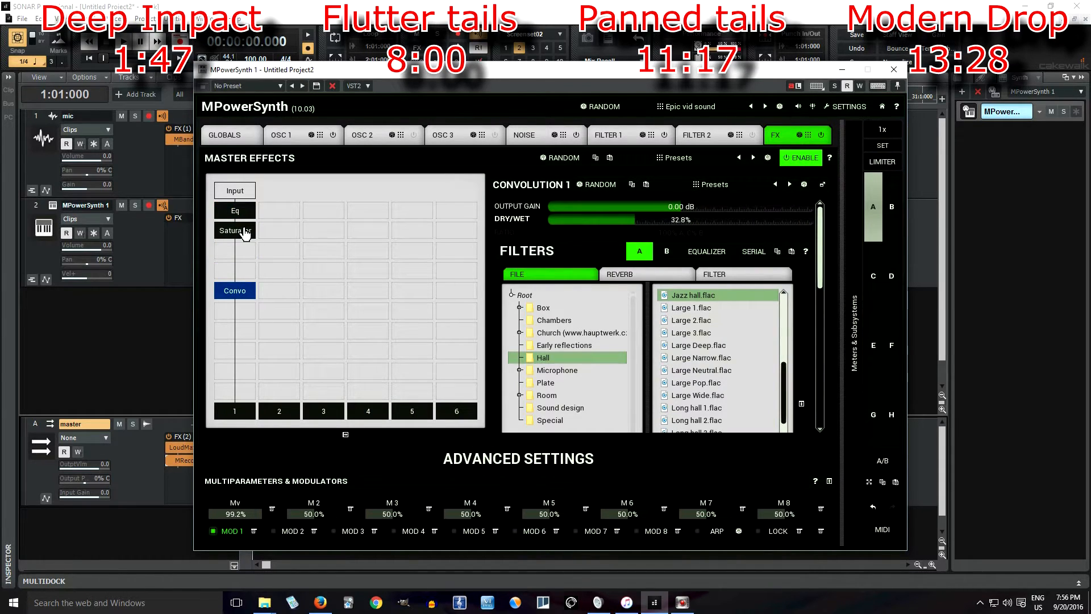
pyautogui.moveTo(238, 215)
pyautogui.mouseDown()
pyautogui.moveTo(279, 251)
pyautogui.moveTo(245, 252)
pyautogui.moveTo(242, 220)
pyautogui.mouseUp()
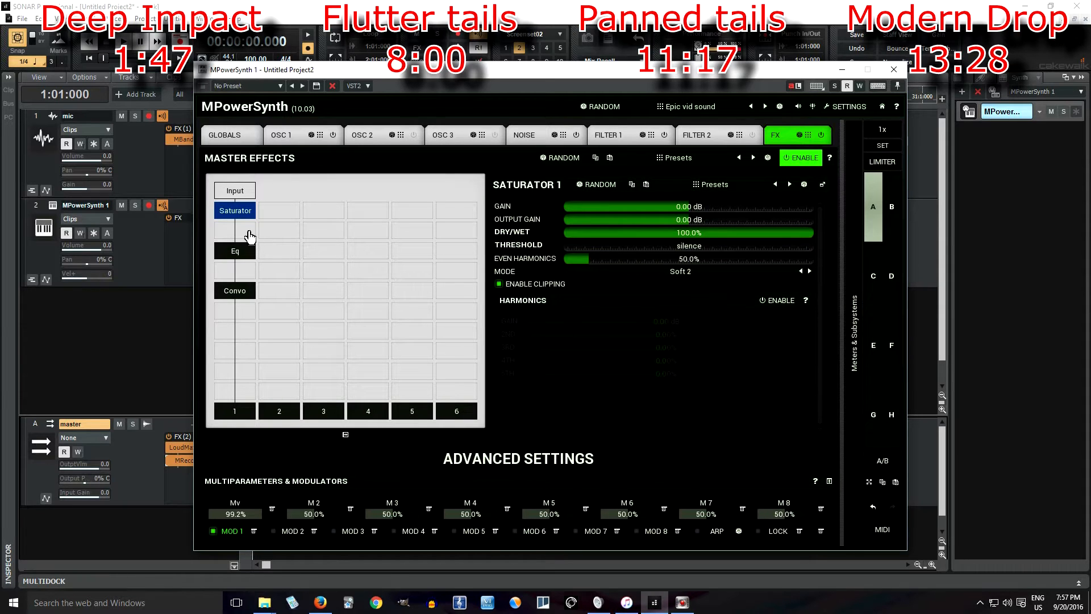
# Insert the Bassador effect between Saturator and Eq, and switch its Bass section off and back on to compare
pyautogui.click(250, 236)
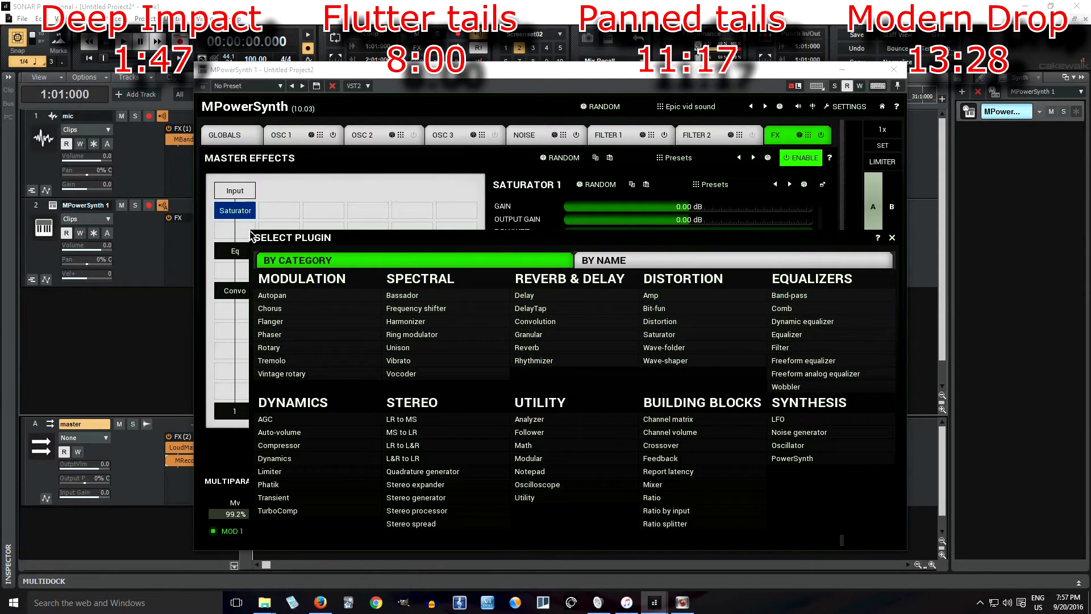
pyautogui.click(402, 295)
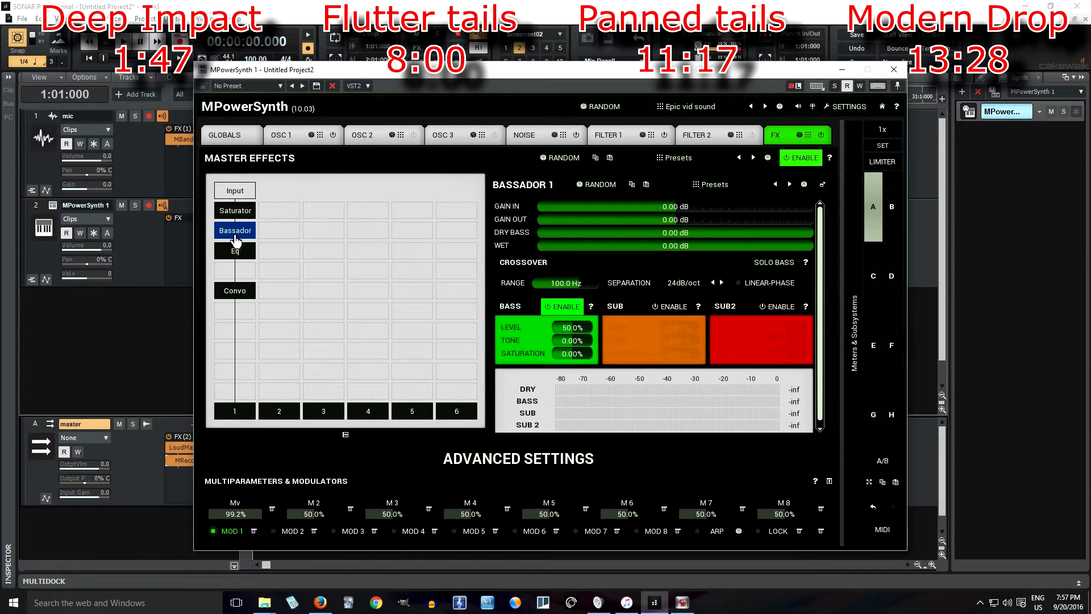
pyautogui.click(558, 310)
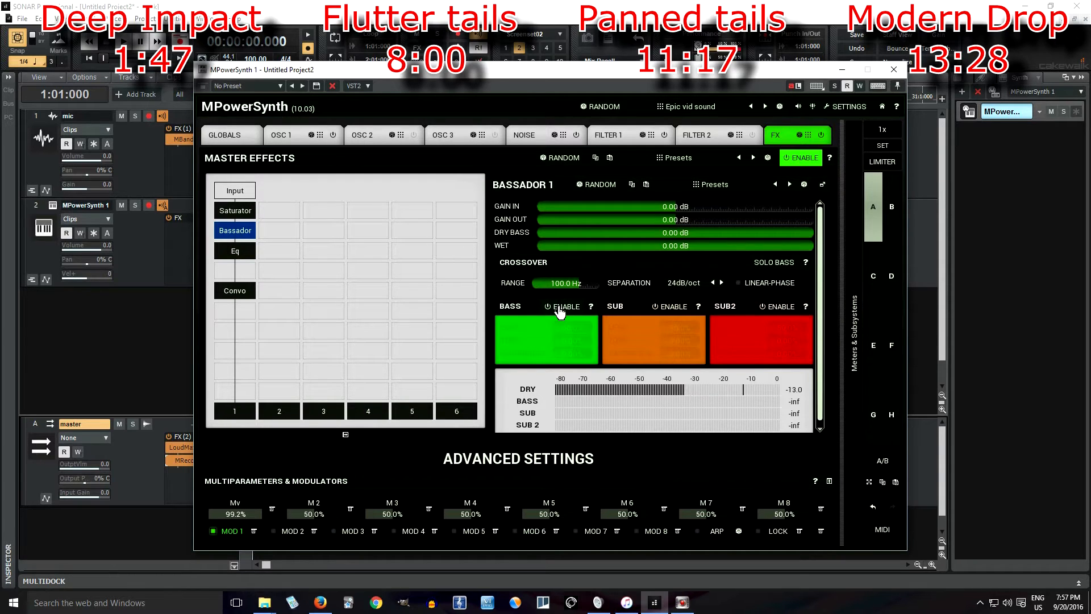
pyautogui.click(559, 308)
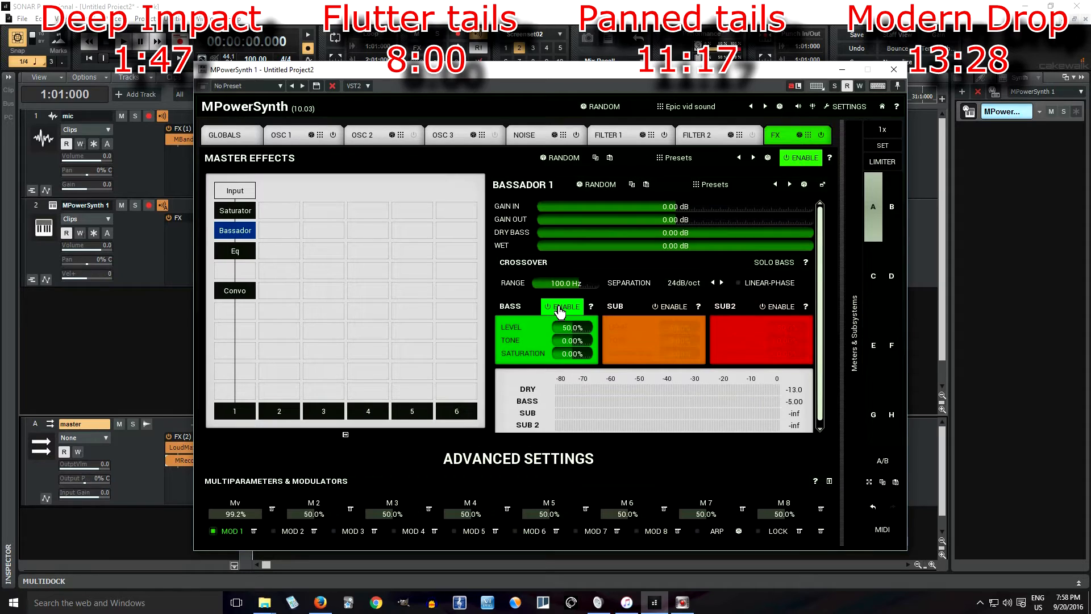
# Enable Bassador's Sub section and show the synth's output meters
pyautogui.click(671, 309)
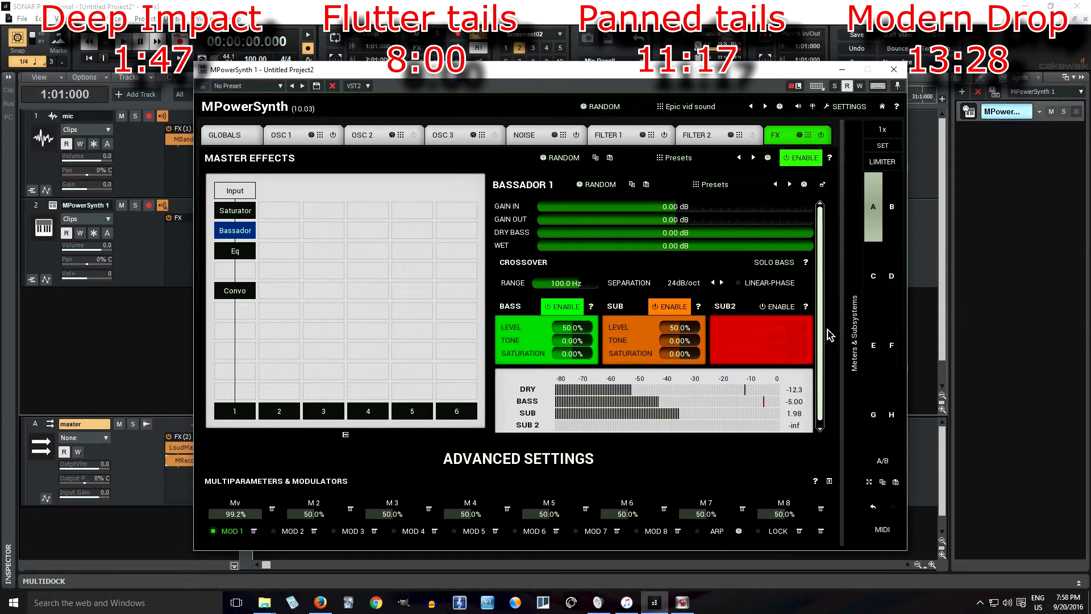
pyautogui.click(854, 332)
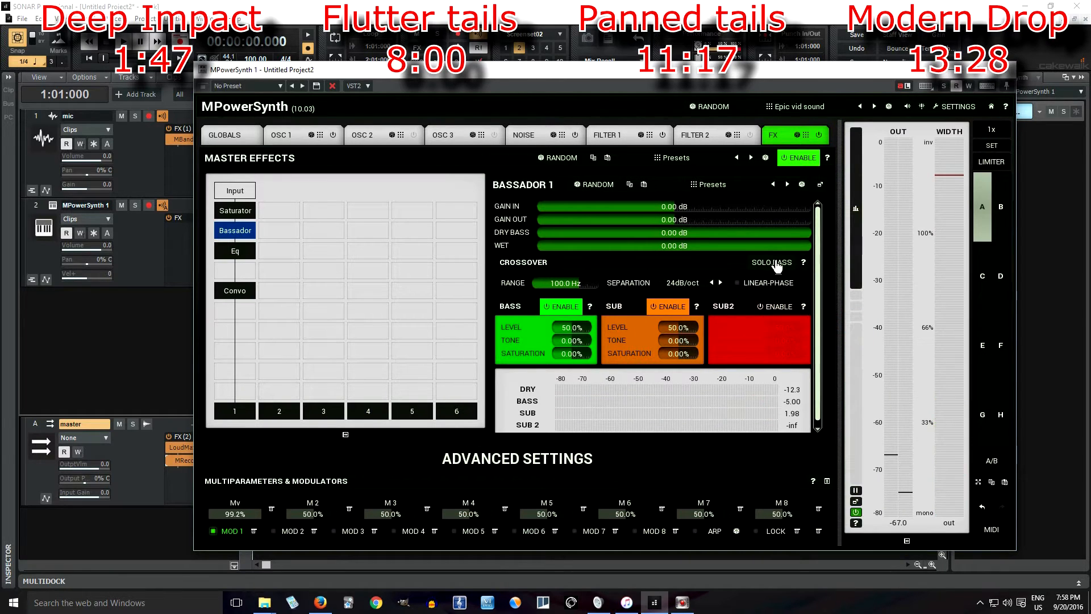
# Lower the Eq's band 1 high-pass frequency to about 51 Hz and raise its filter order by one step
pyautogui.click(237, 251)
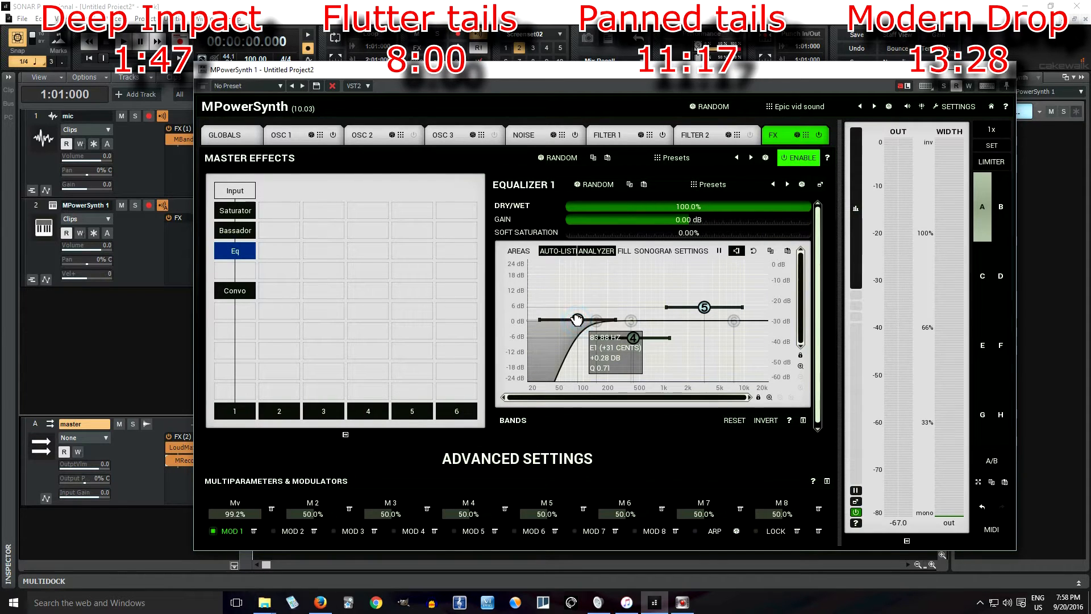
pyautogui.moveTo(577, 320); pyautogui.dragTo(560, 322)
pyautogui.doubleClick(560, 322)
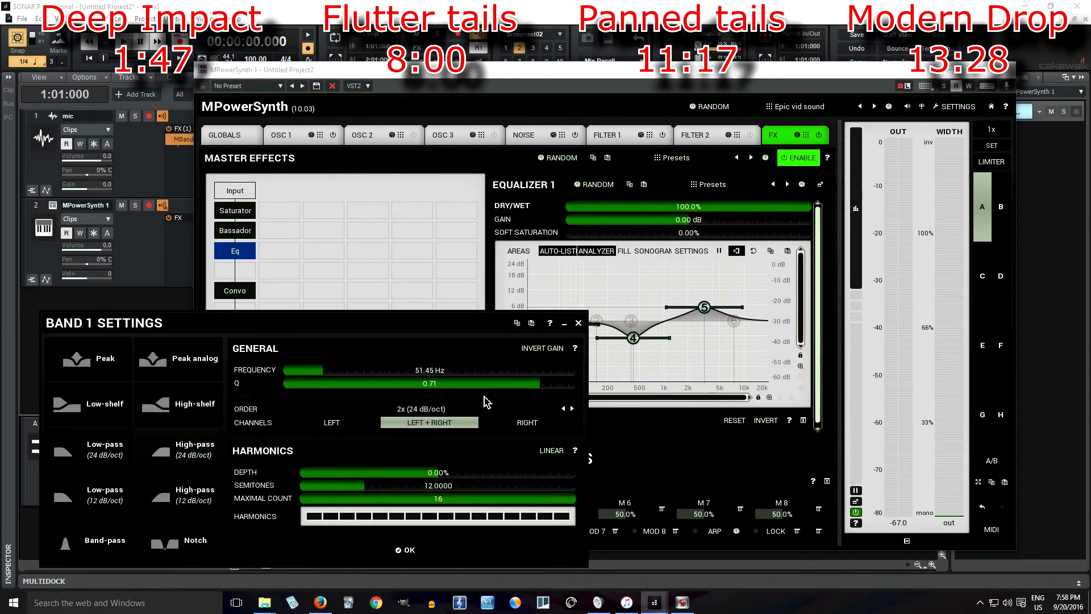
pyautogui.click(573, 415)
pyautogui.click(471, 547)
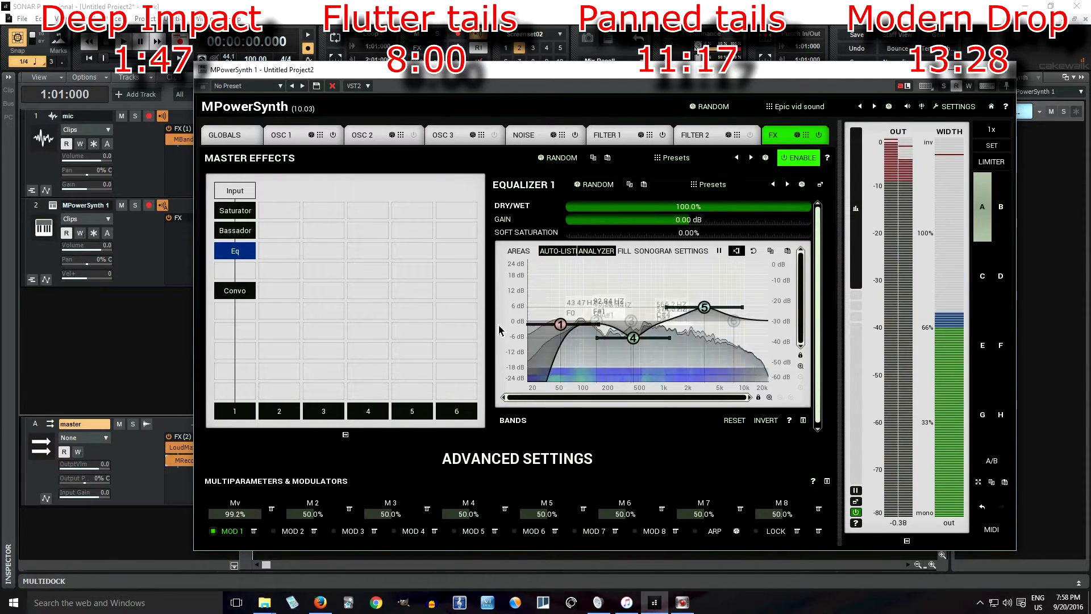
# Reduce Bassador's output gain to -1.44 dB
pyautogui.click(235, 230)
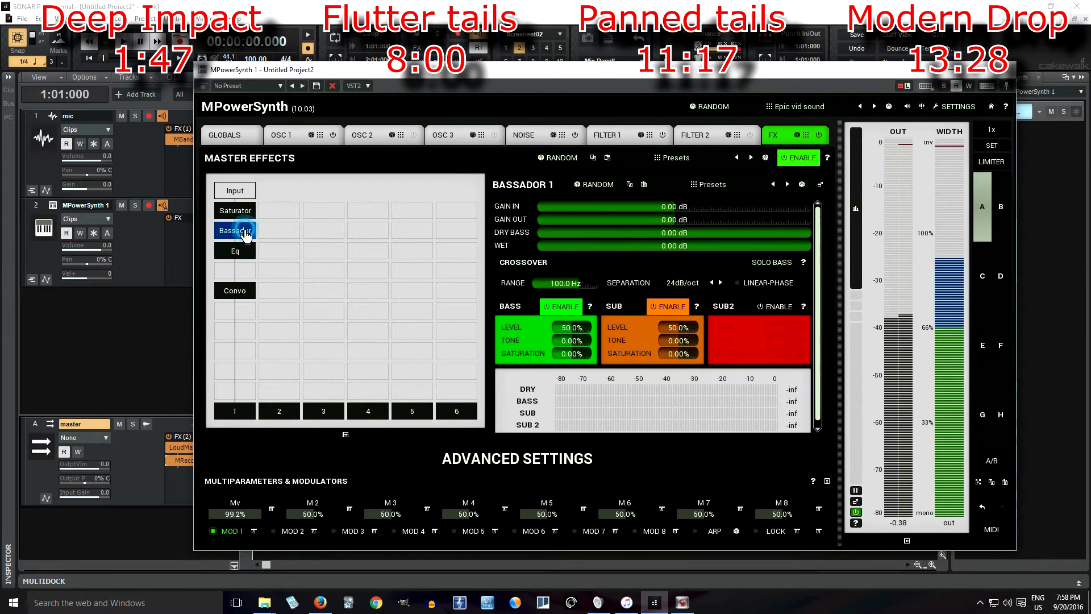
pyautogui.moveTo(672, 216); pyautogui.dragTo(668, 225)
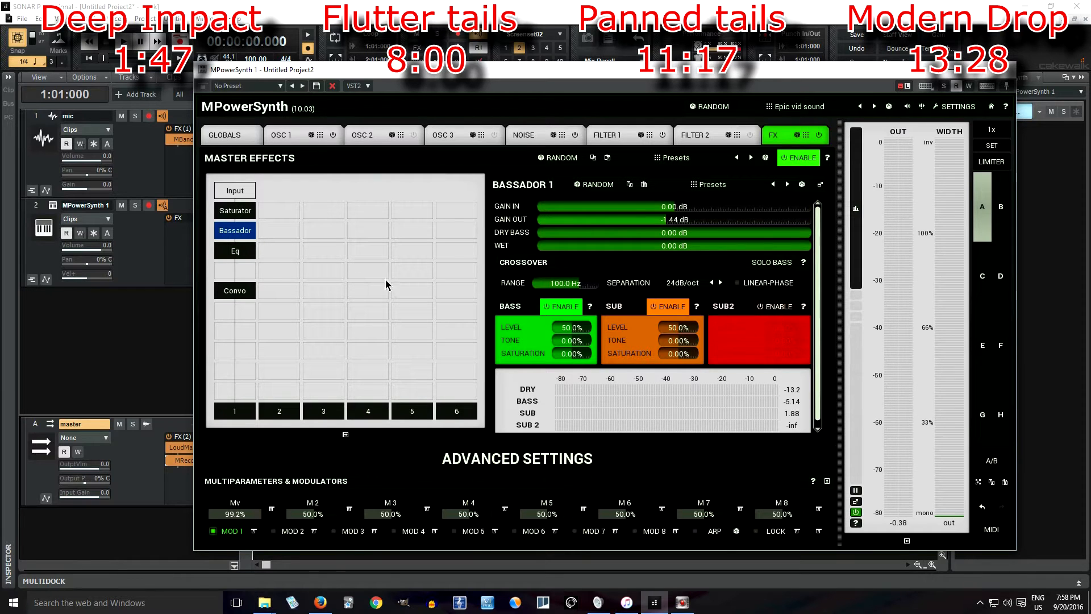
# Disable band 5, the high-frequency boost, in the Eq effect
pyautogui.click(241, 254)
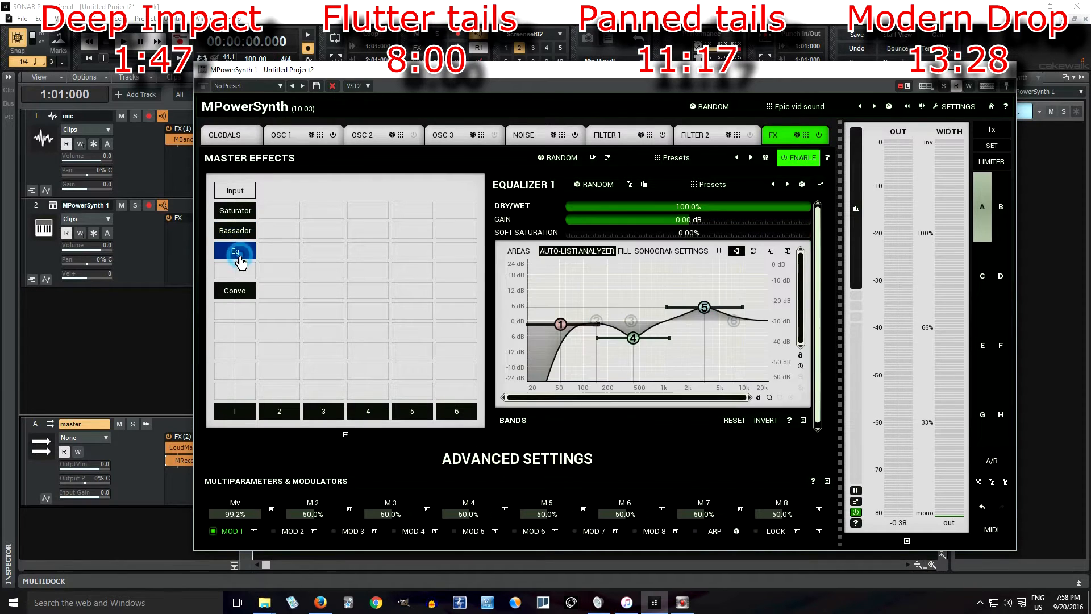
pyautogui.doubleClick(704, 307)
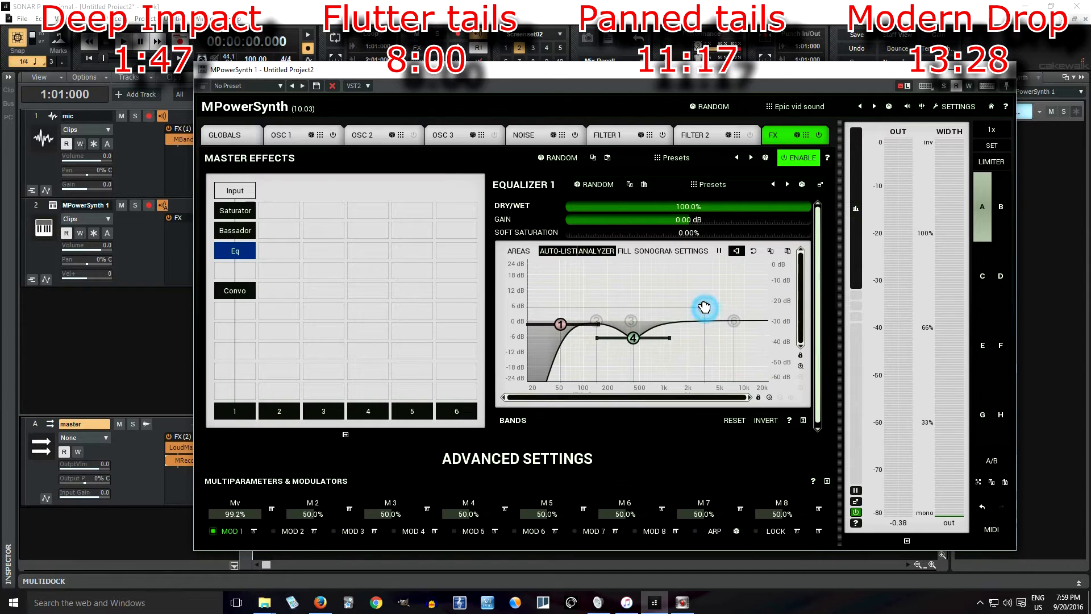
# Enable Eq band 6 as a 6 dB/oct low-pass at about 4 kHz, and turn off auto-listen
pyautogui.rightClick(734, 320)
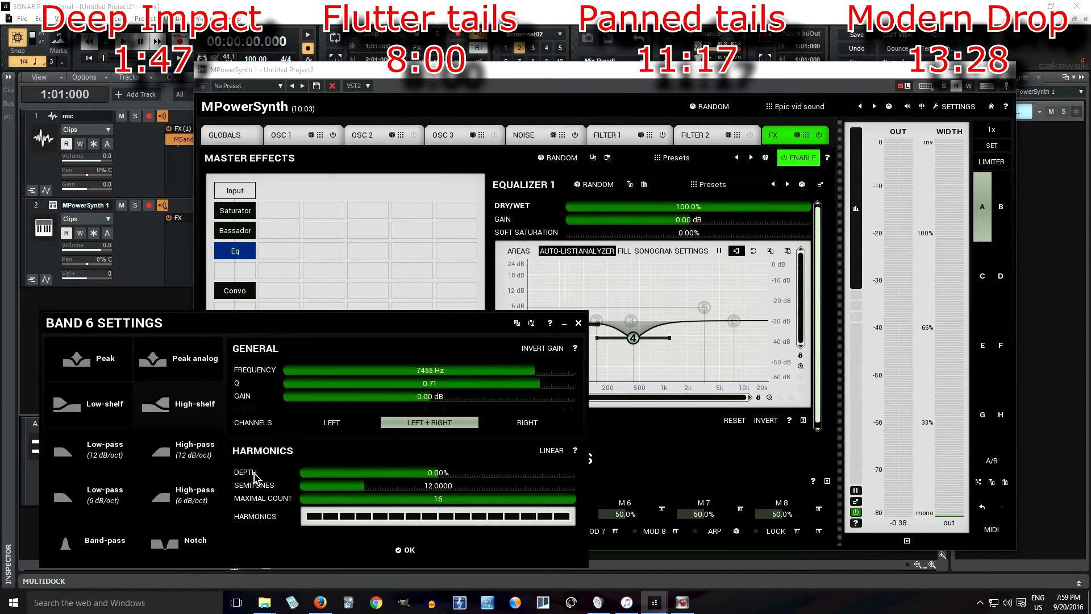
pyautogui.click(109, 510)
pyautogui.click(379, 549)
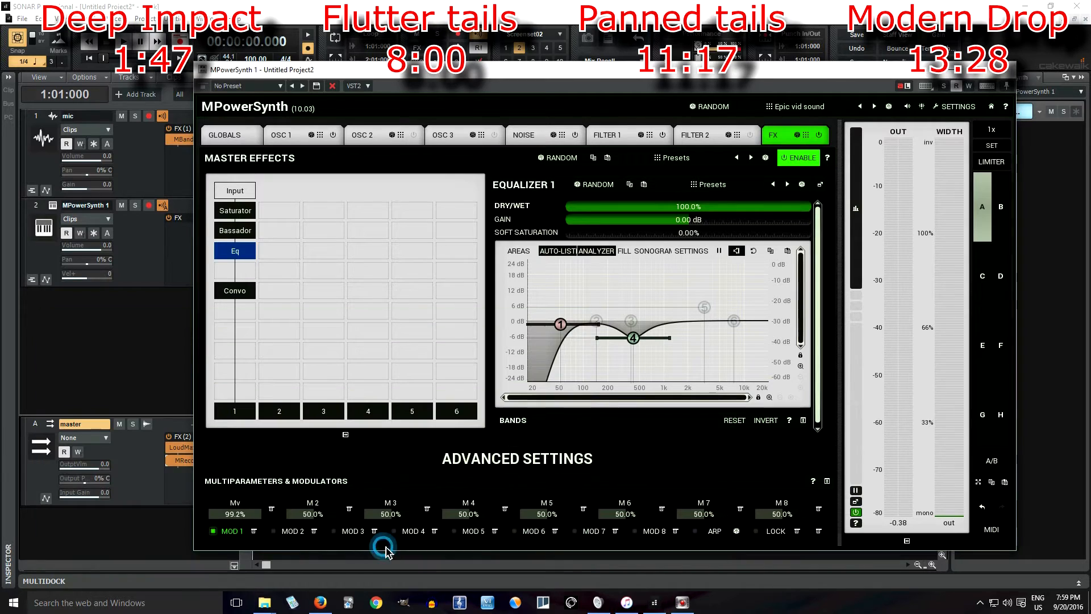
pyautogui.doubleClick(735, 320)
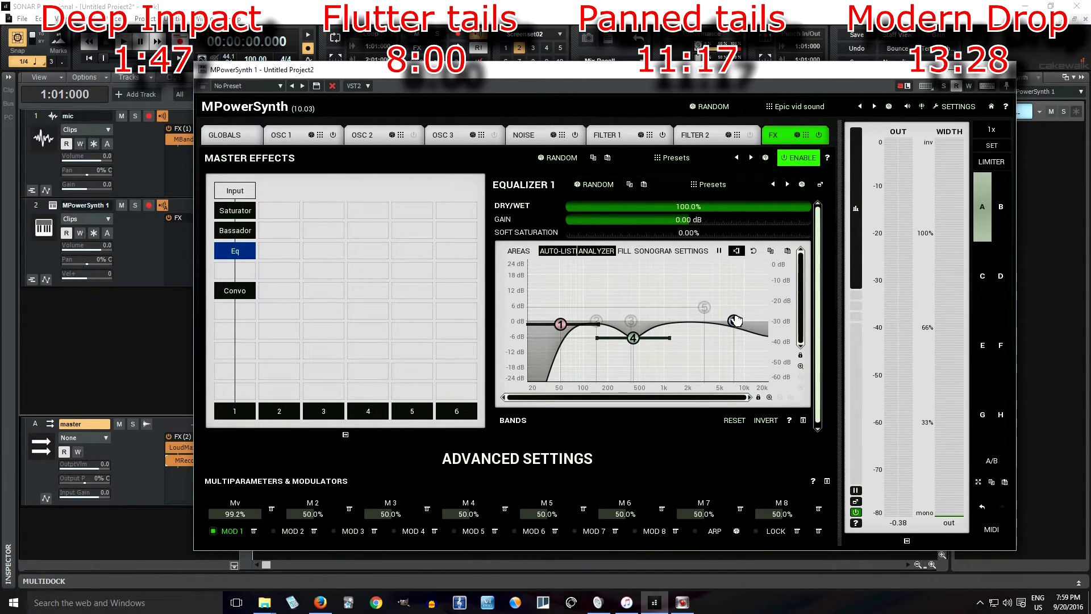
pyautogui.moveTo(735, 320)
pyautogui.mouseDown()
pyautogui.moveTo(748, 320)
pyautogui.moveTo(713, 322)
pyautogui.mouseUp()
pyautogui.click(557, 251)
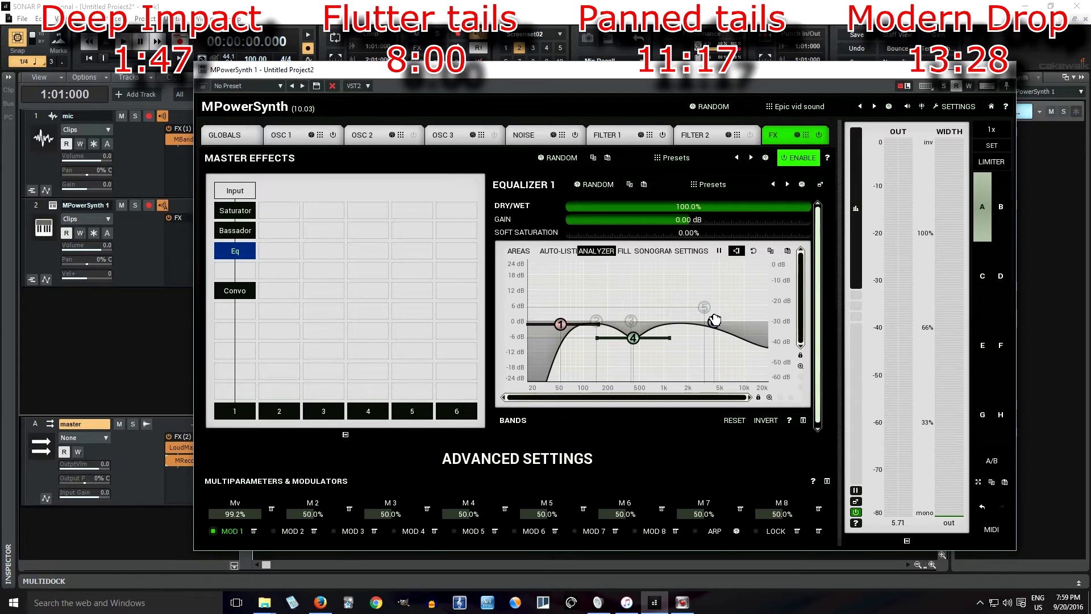
# In the Convo effect's equalizer, enable band 1 as a high-pass with a higher order and shift its cutoff frequency upward
pyautogui.click(238, 292)
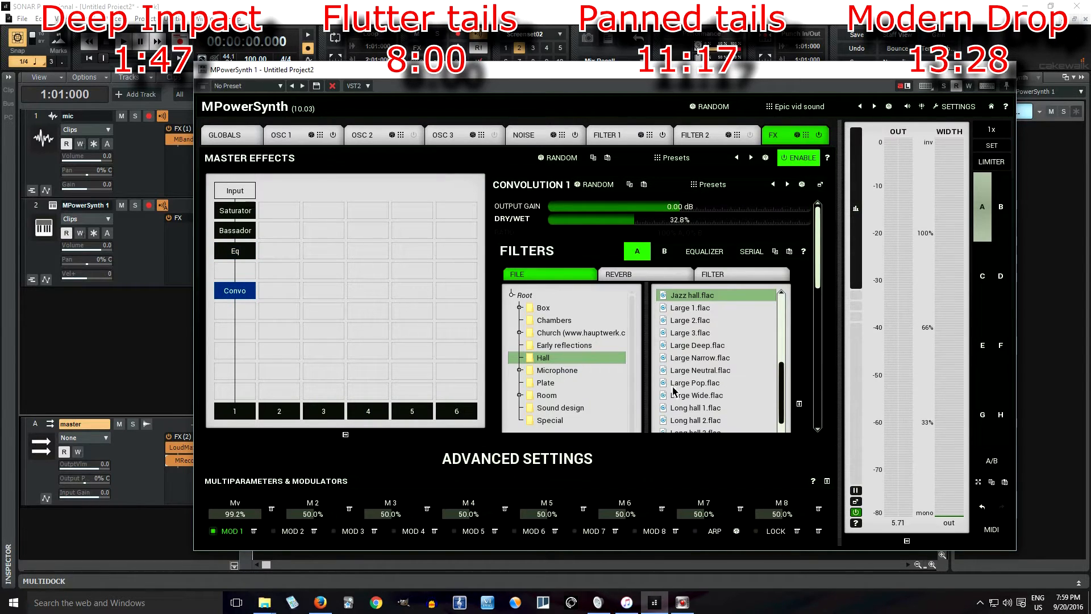
pyautogui.click(705, 252)
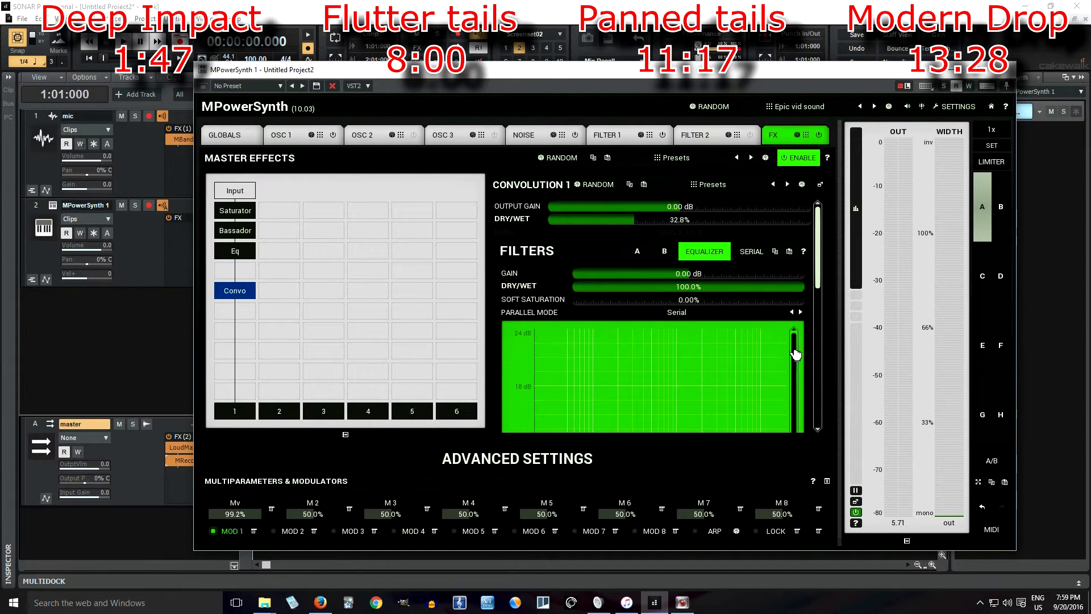
pyautogui.moveTo(816, 282); pyautogui.dragTo(821, 345)
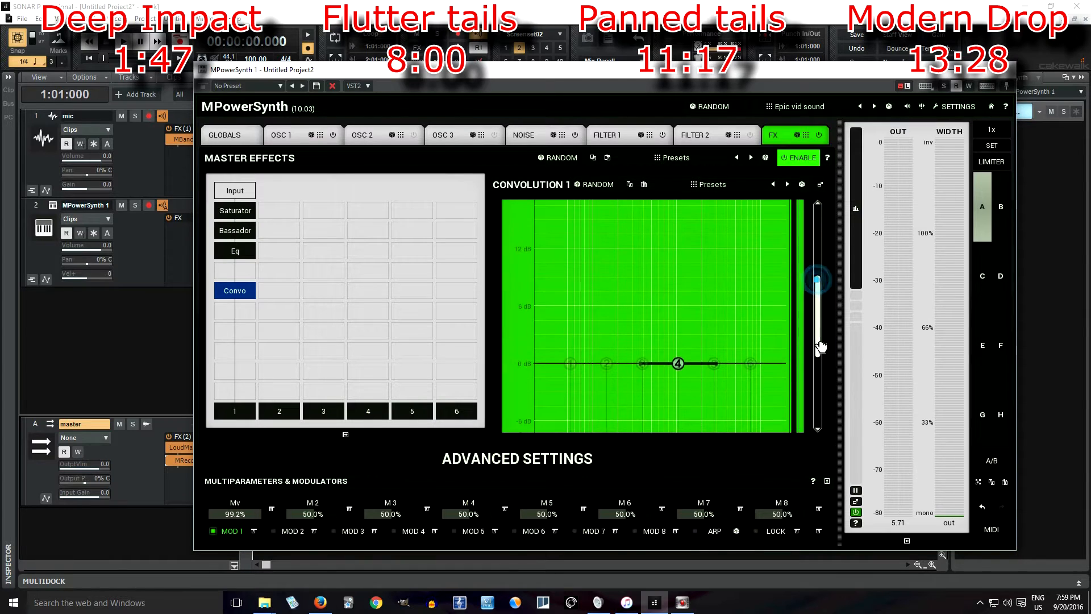
pyautogui.doubleClick(569, 363)
pyautogui.click(191, 461)
pyautogui.click(571, 409)
pyautogui.click(421, 547)
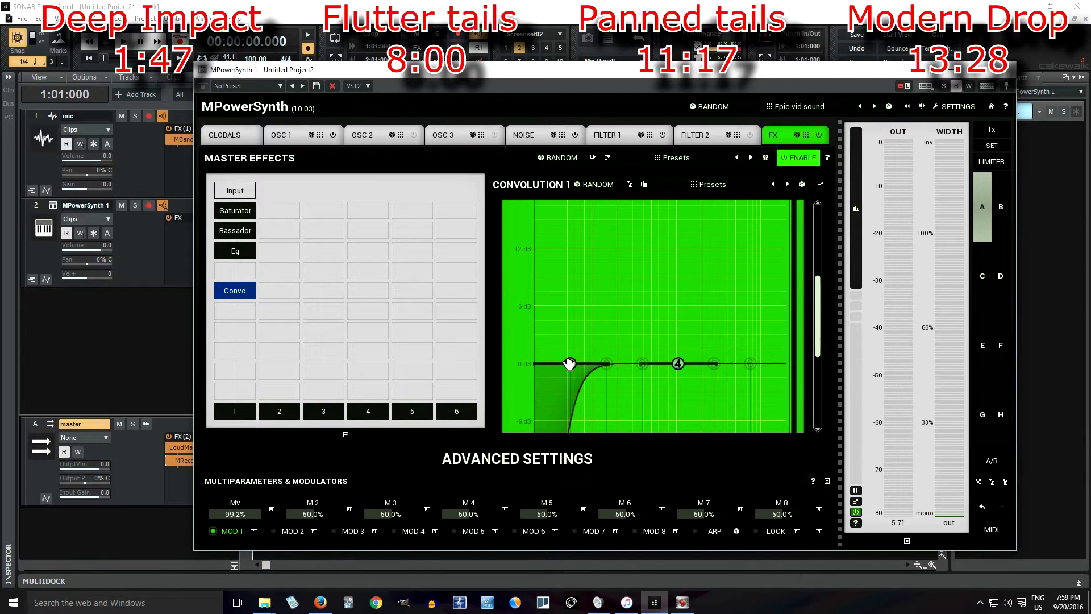
pyautogui.moveTo(569, 363)
pyautogui.mouseDown()
pyautogui.moveTo(730, 363)
pyautogui.moveTo(590, 363)
pyautogui.mouseUp()
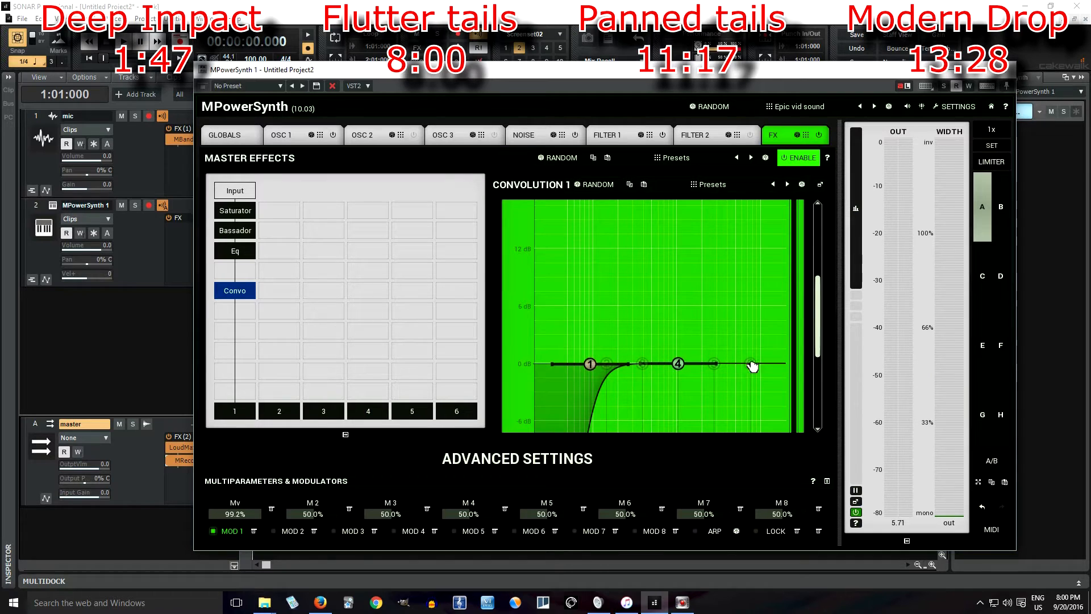
# Load the Large 2.flac hall impulse into Convo's filter A and set its dry/wet to 39.1%
pyautogui.moveTo(818, 318); pyautogui.dragTo(820, 255)
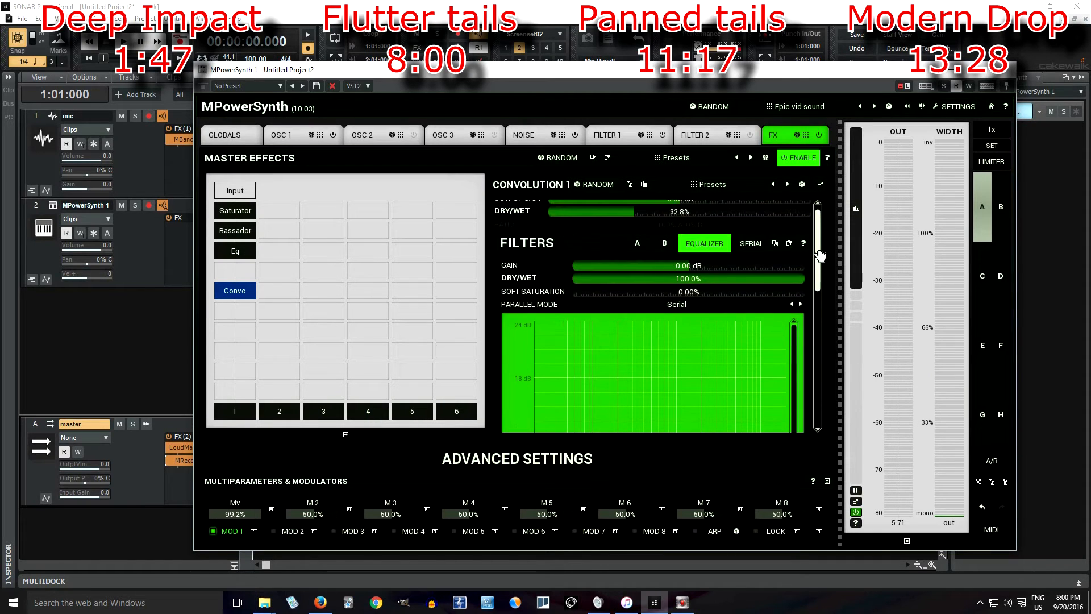
pyautogui.click(632, 243)
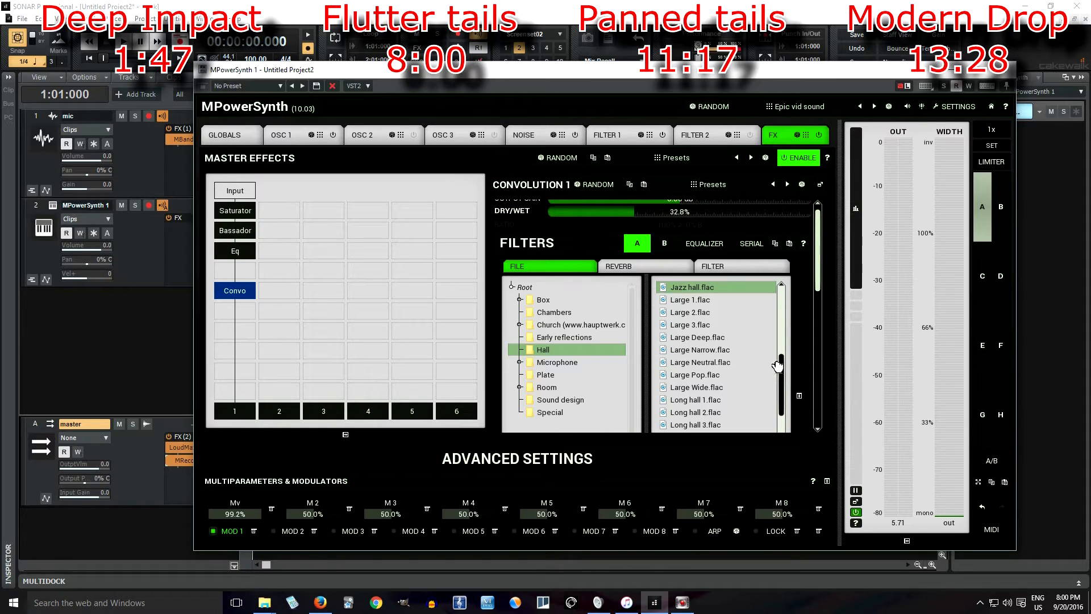
pyautogui.click(701, 316)
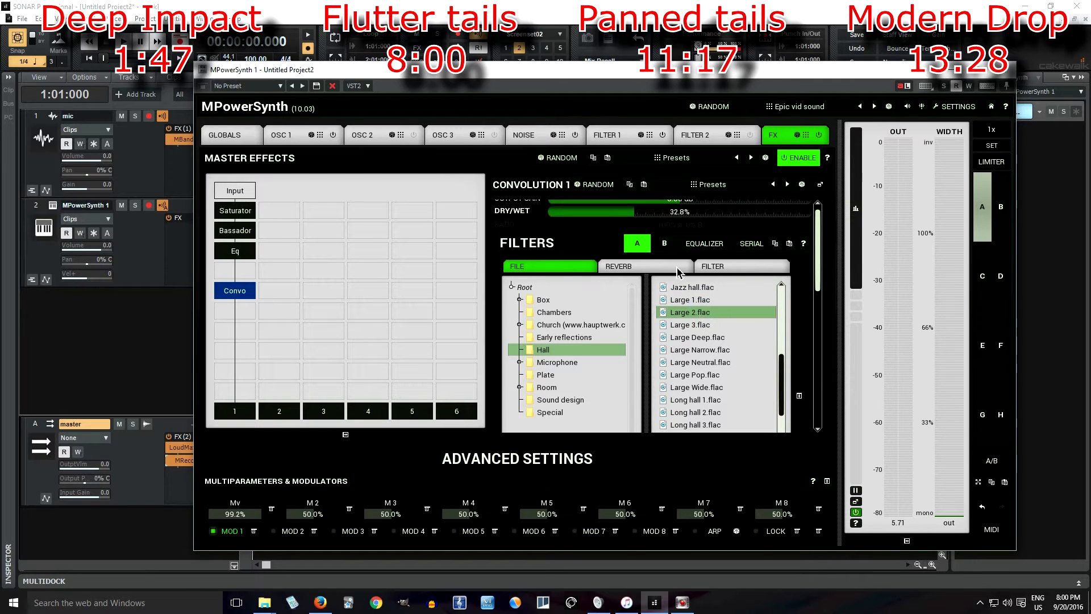
pyautogui.click(649, 216)
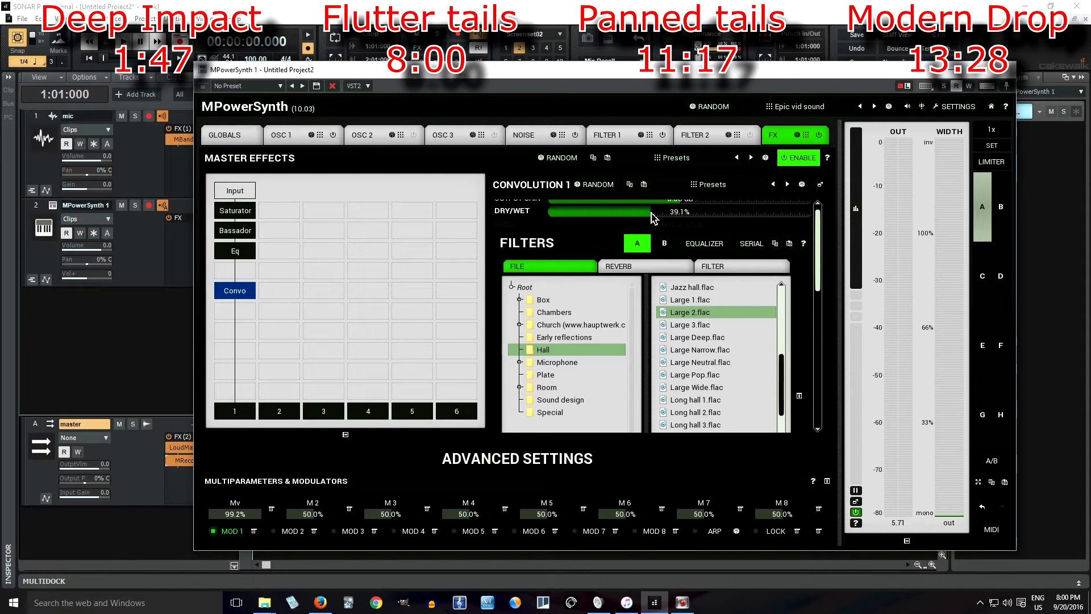
# Set Convo's dry/wet to 40.3% and move Convo down its lane, leaving two empty slots beneath Eq
pyautogui.moveTo(654, 216); pyautogui.dragTo(656, 218)
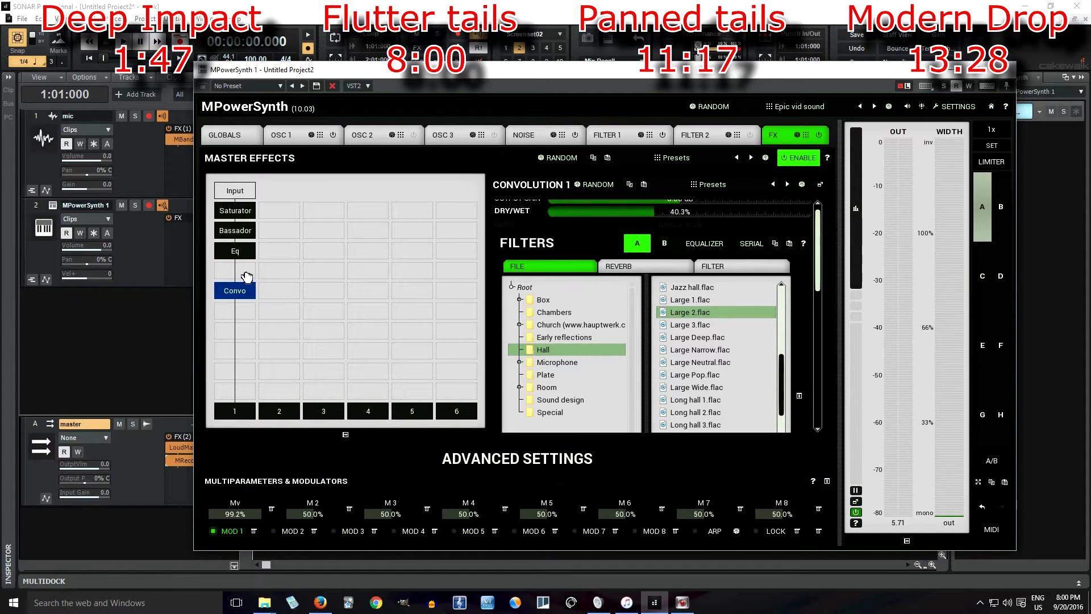
pyautogui.moveTo(246, 277); pyautogui.dragTo(248, 282)
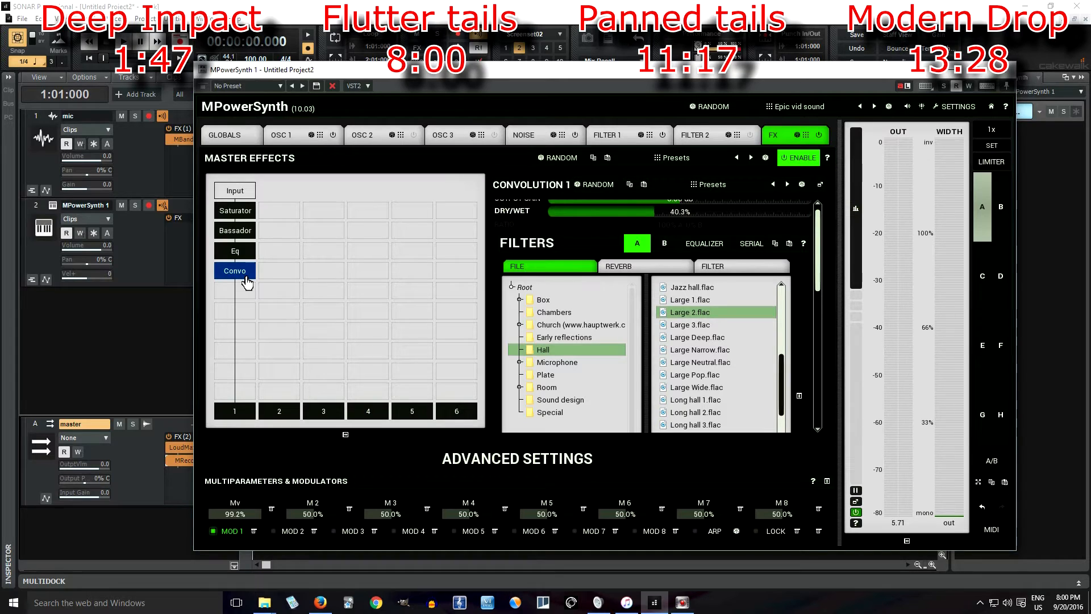
pyautogui.moveTo(246, 282); pyautogui.dragTo(246, 315)
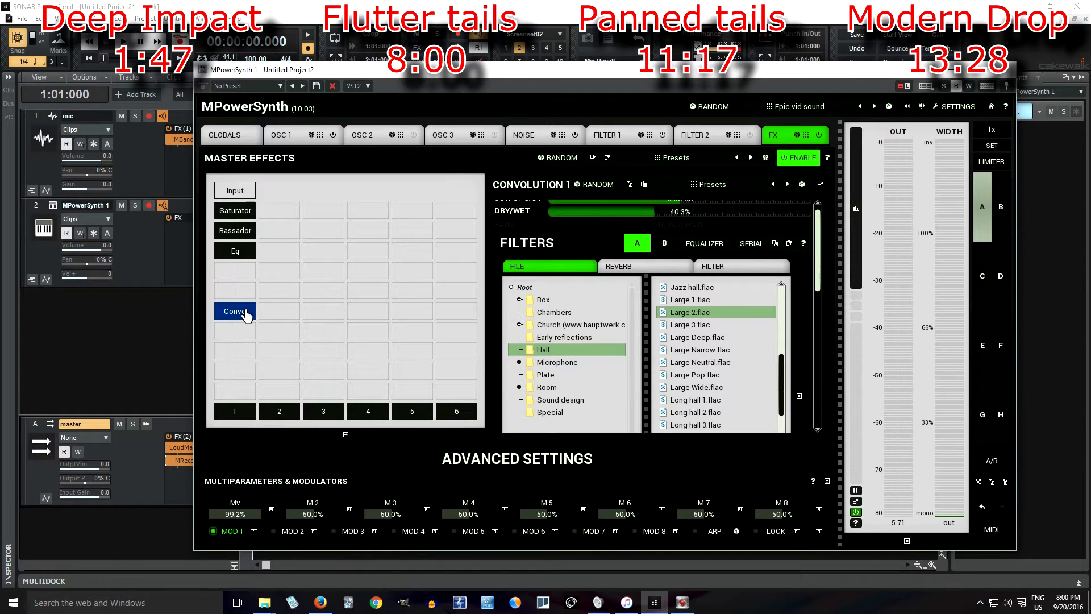
# Insert a Delay effect directly below Eq and set its resonance to 0%
pyautogui.click(251, 275)
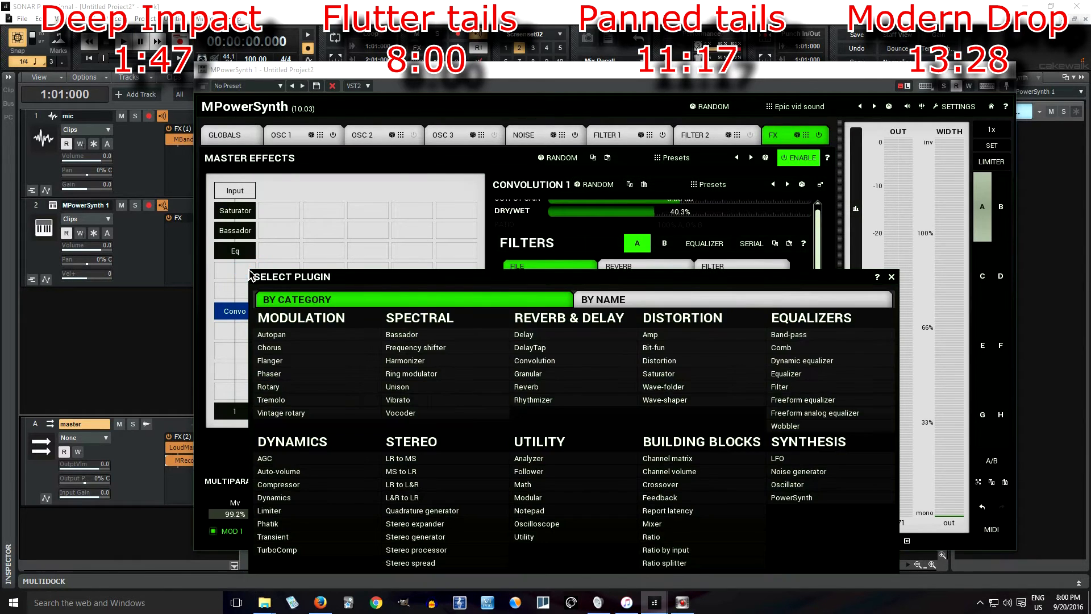
pyautogui.click(549, 335)
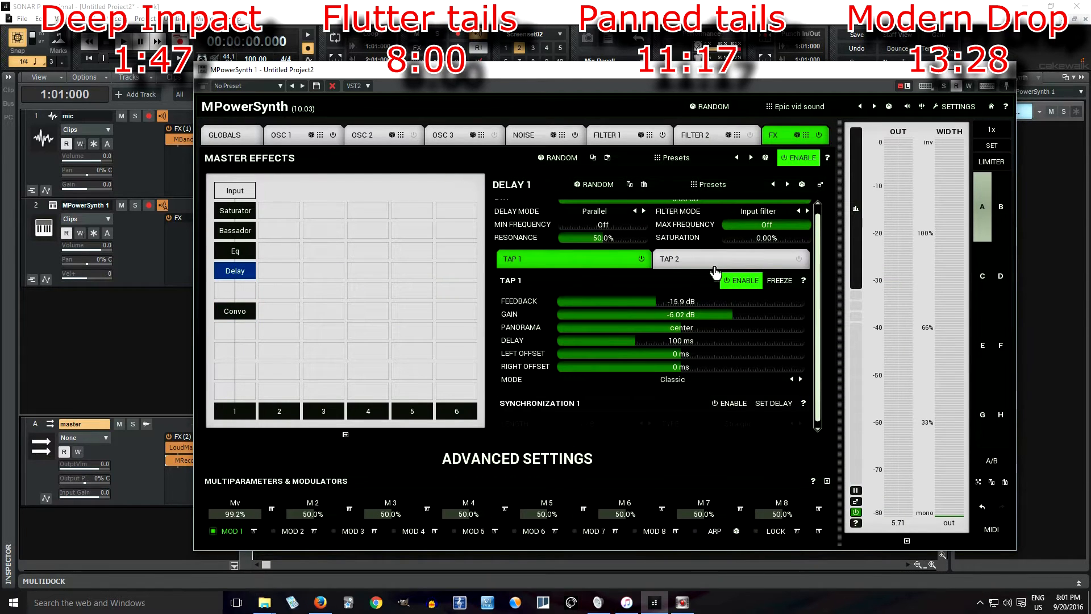
pyautogui.doubleClick(599, 245)
pyautogui.moveTo(817, 307)
pyautogui.mouseDown()
pyautogui.moveTo(818, 288)
pyautogui.moveTo(816, 329)
pyautogui.mouseUp()
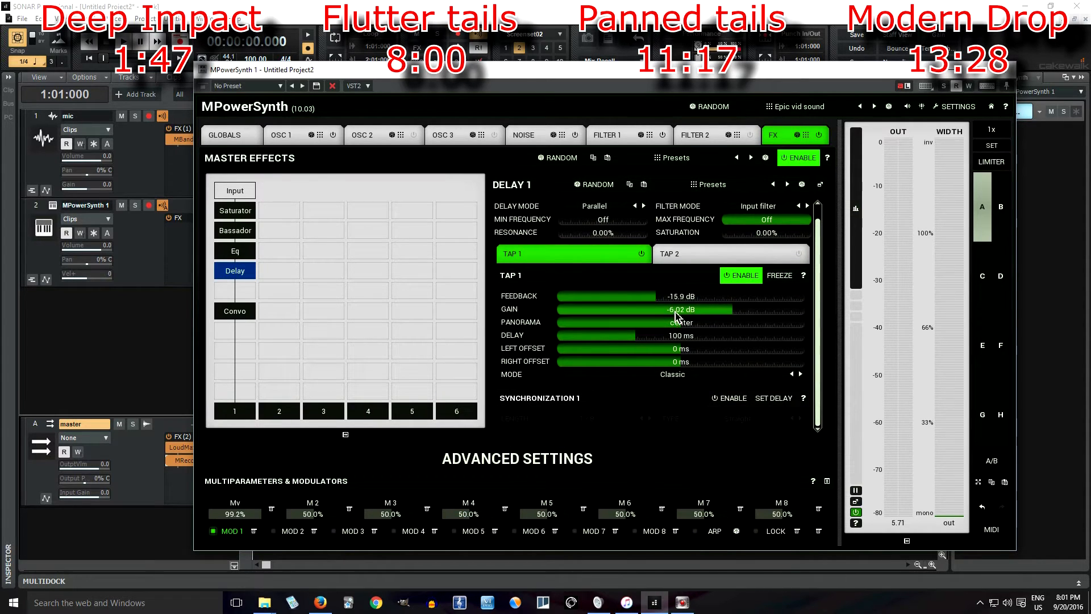
# Synchronize the Delay's Tap 1 to 1/4 length, with gain at -2.33 dB and feedback at -5.73 dB
pyautogui.moveTo(746, 314); pyautogui.dragTo(764, 311)
pyautogui.click(733, 399)
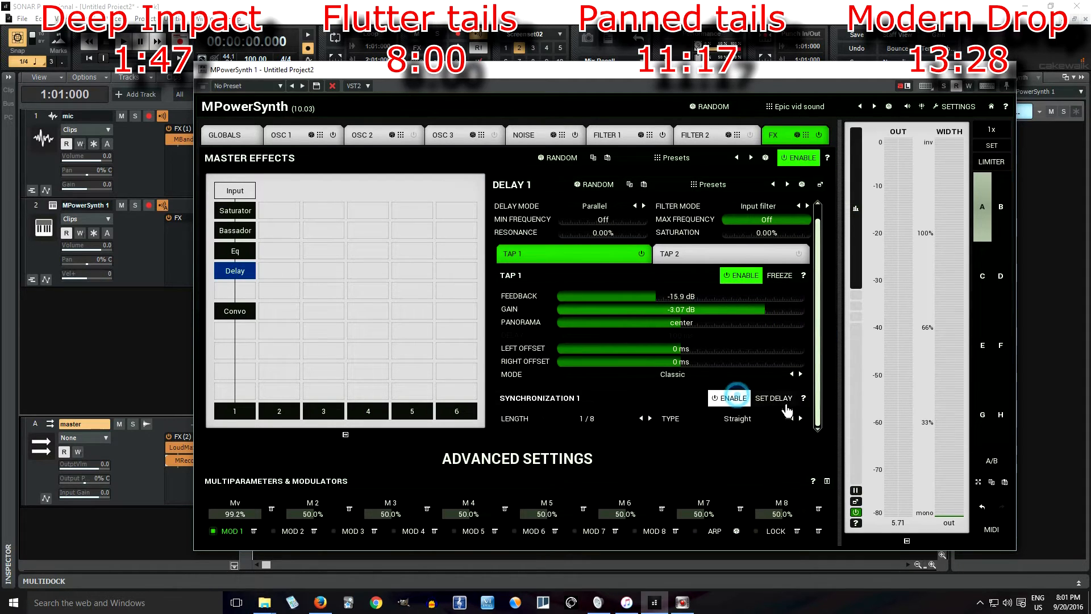
pyautogui.click(641, 419)
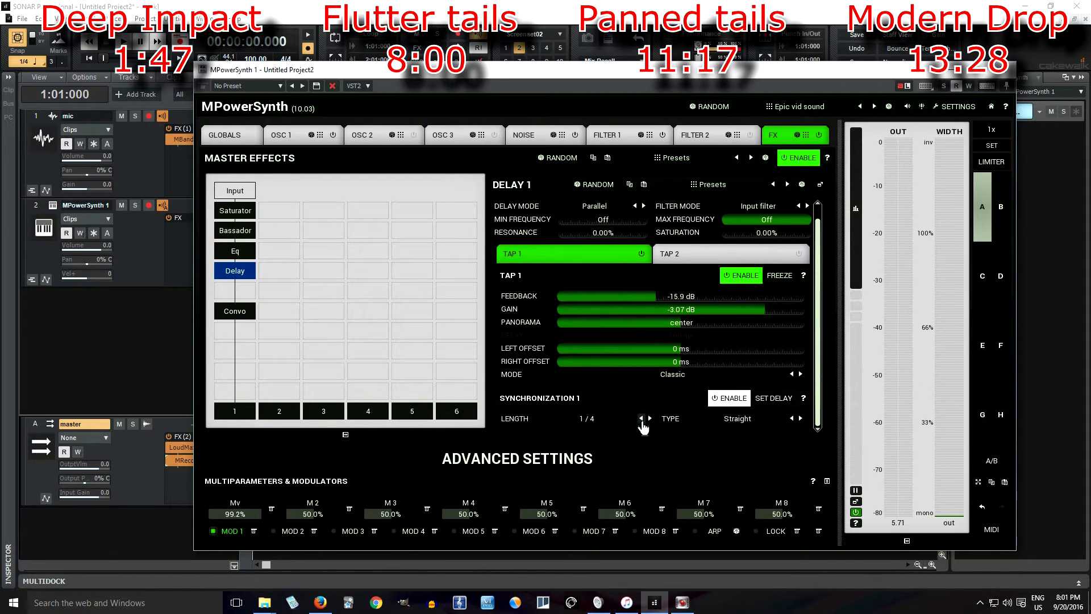
pyautogui.click(775, 312)
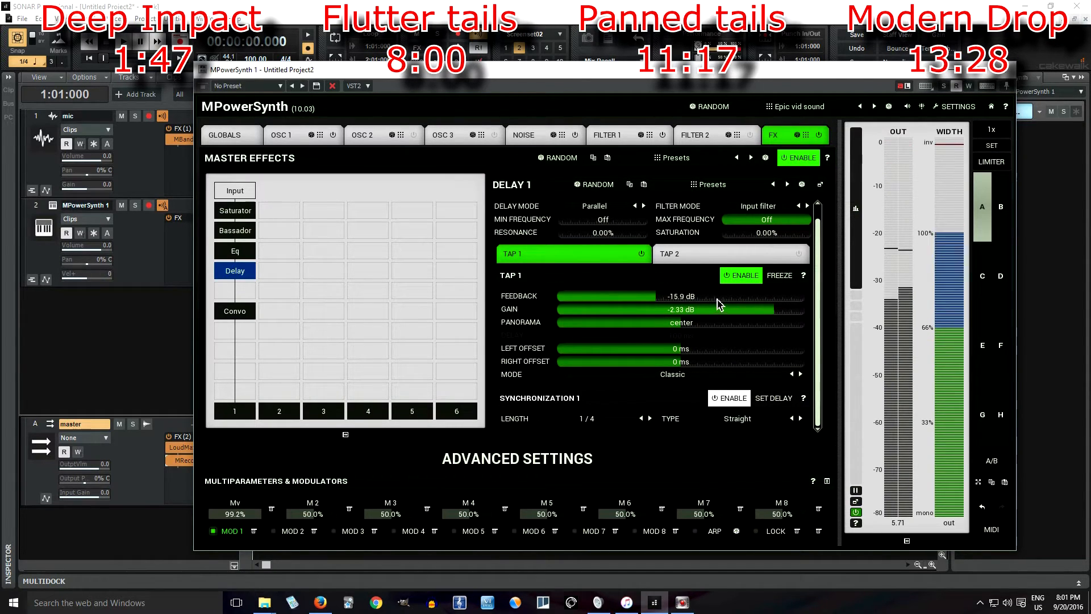
pyautogui.moveTo(716, 299); pyautogui.dragTo(774, 312)
pyautogui.click(761, 308)
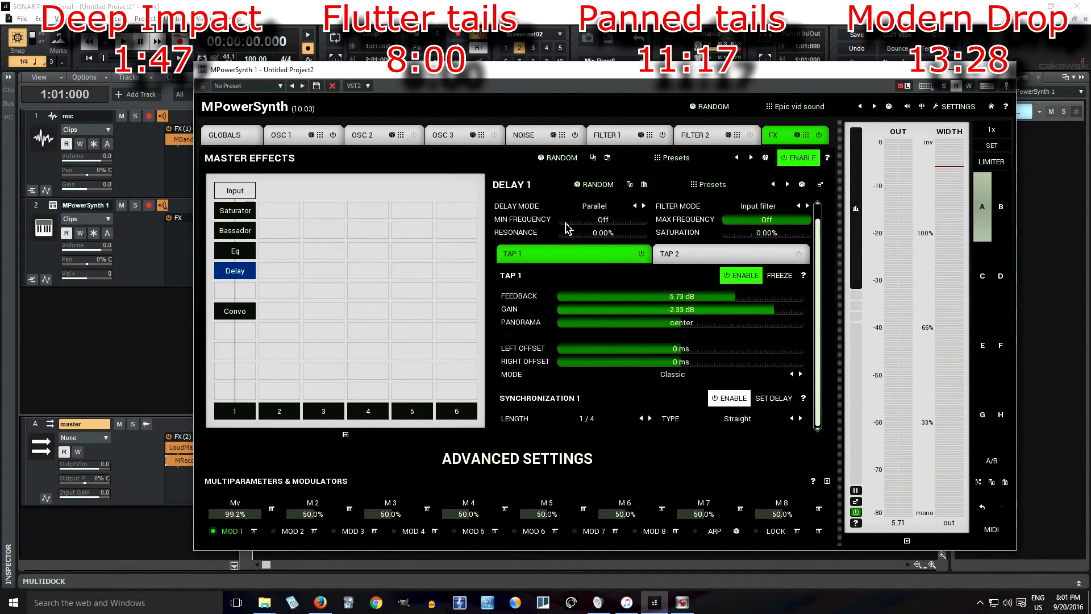
# Limit the Delay to 94.63–4811 Hz and set Tap 1's left offset to -7.3 ms and right offset to 7.3 ms
pyautogui.moveTo(565, 221); pyautogui.dragTo(578, 222)
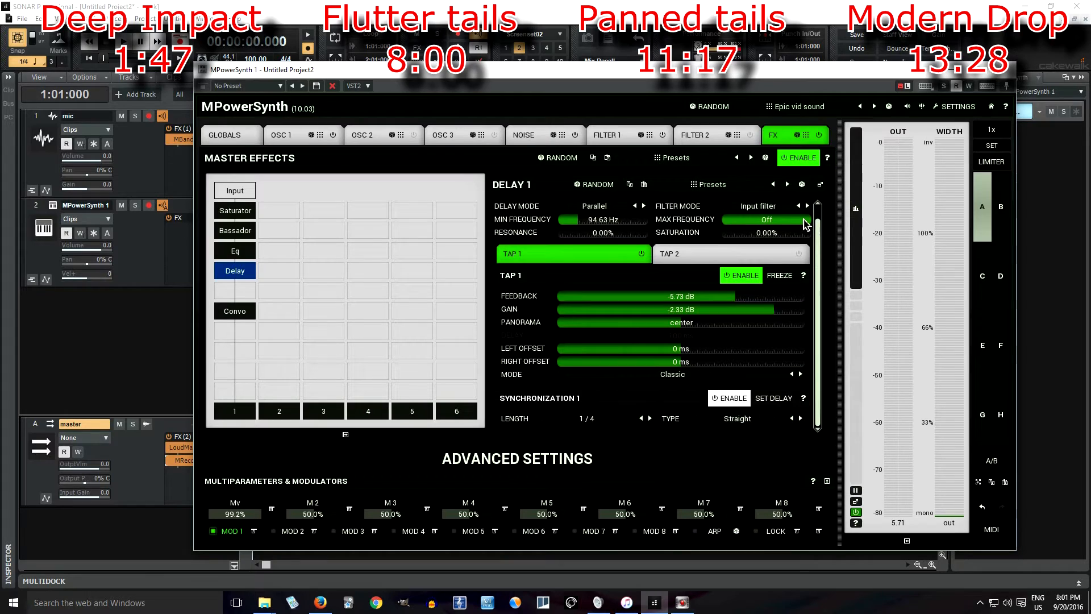
pyautogui.moveTo(800, 224); pyautogui.dragTo(794, 226)
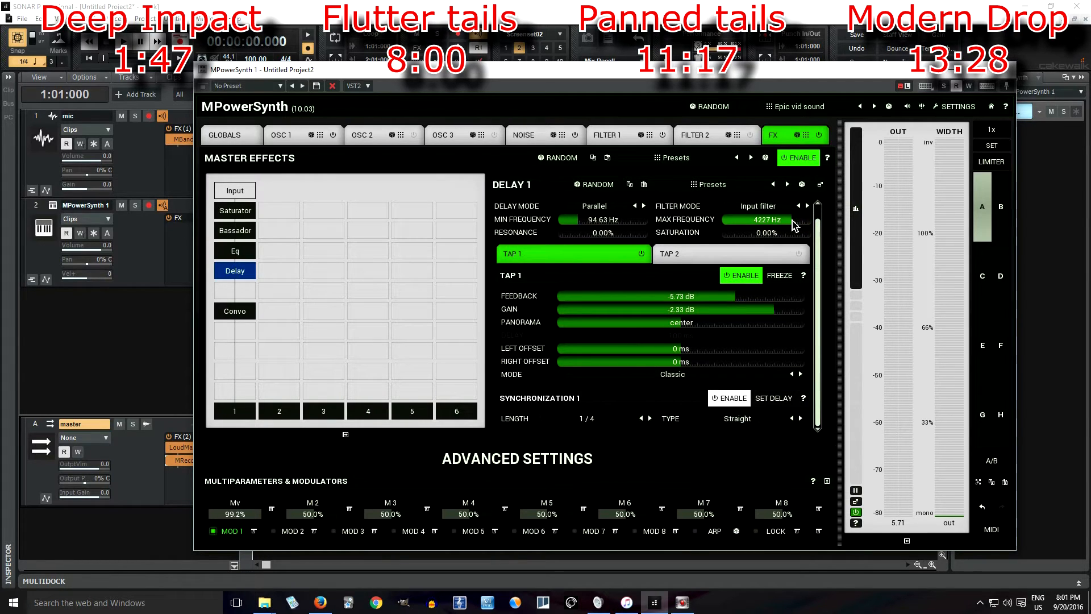
pyautogui.moveTo(793, 220); pyautogui.dragTo(797, 227)
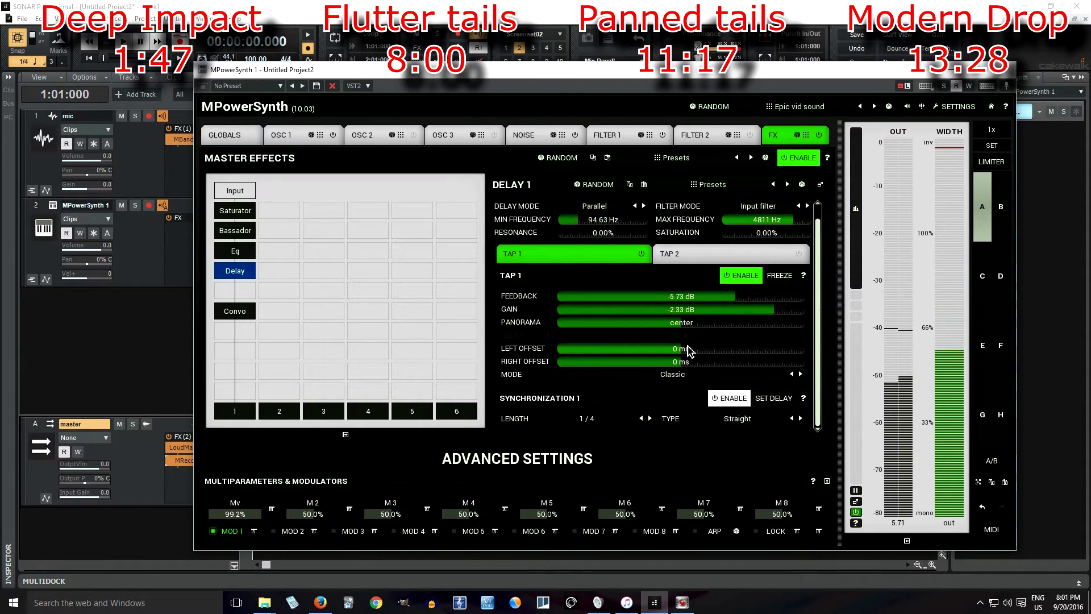
pyautogui.moveTo(684, 353); pyautogui.dragTo(674, 354)
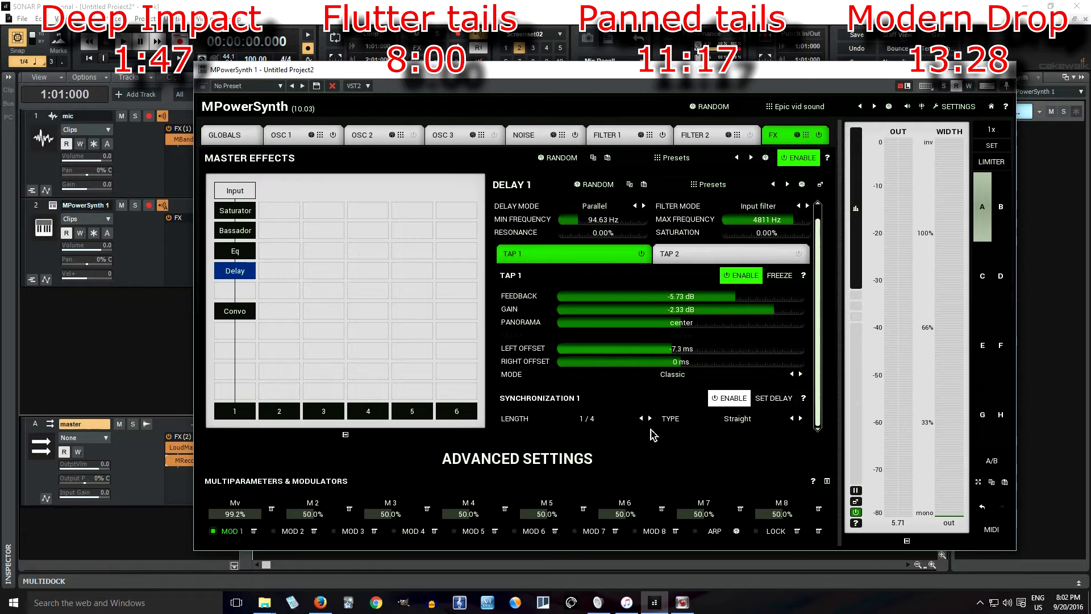
pyautogui.moveTo(686, 364); pyautogui.dragTo(692, 365)
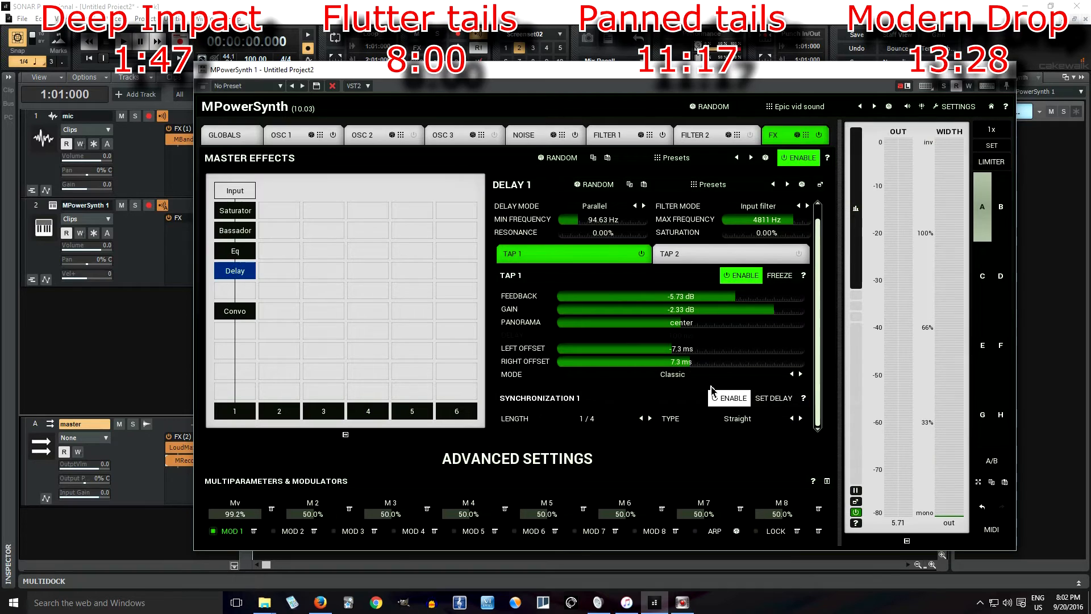
# Disable the Delay effect and move Convo up to the slot directly beneath it
pyautogui.click(241, 272)
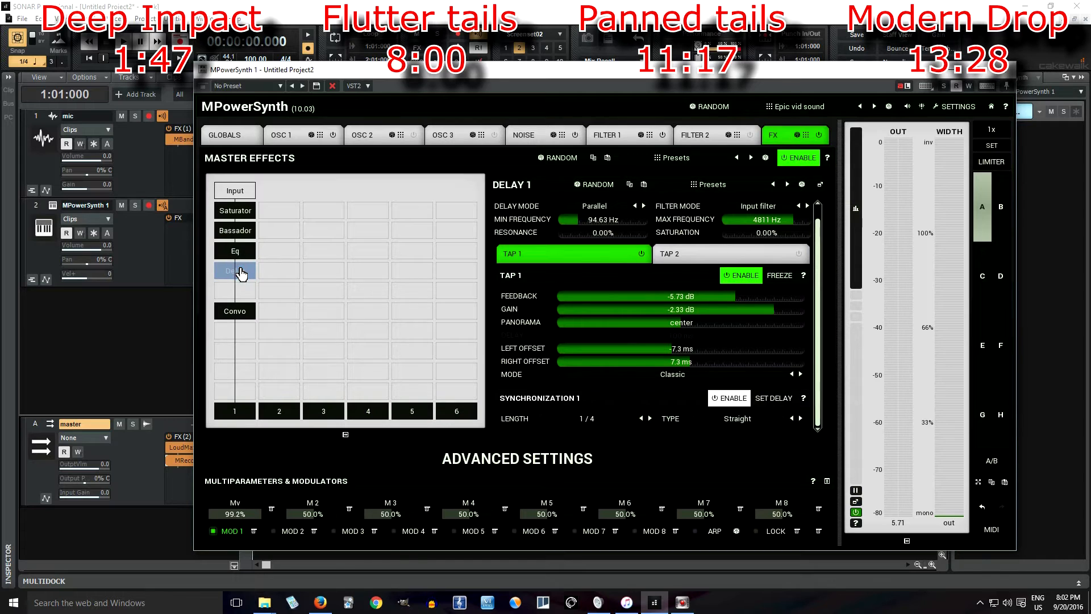
pyautogui.moveTo(246, 313); pyautogui.dragTo(242, 292)
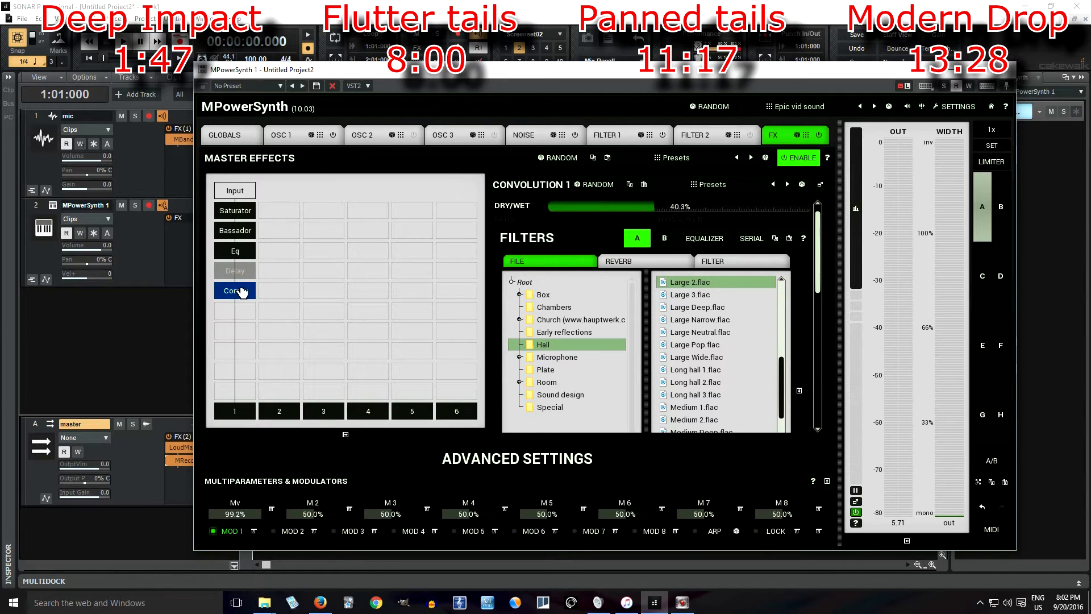
# Insert a Tremolo in lane 2 below Convo's row and a Ratio module in lane 1 two rows below the Tremolo
pyautogui.click(288, 326)
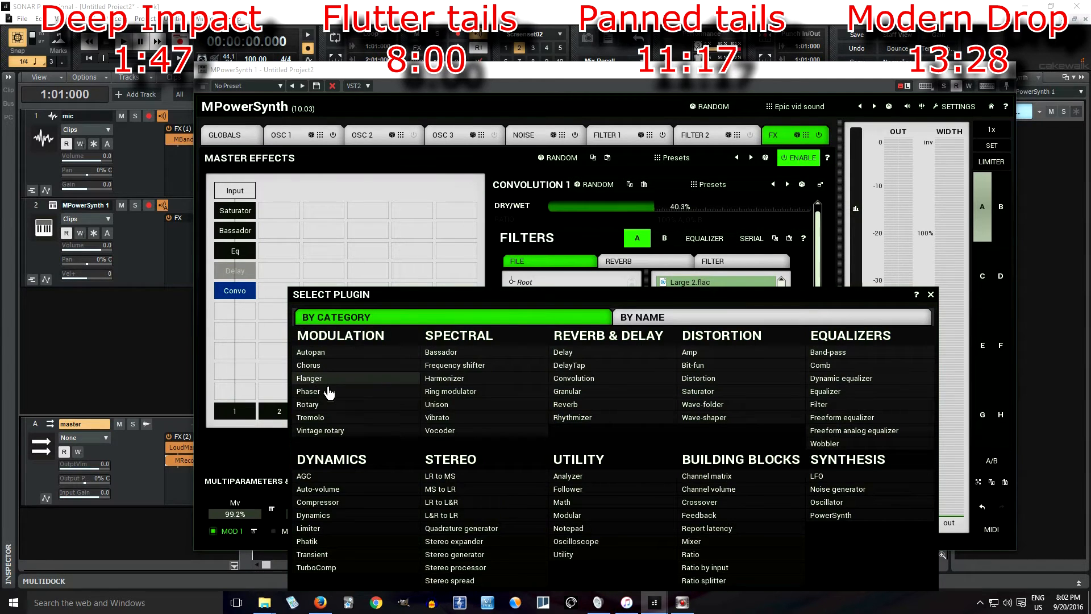
pyautogui.click(362, 421)
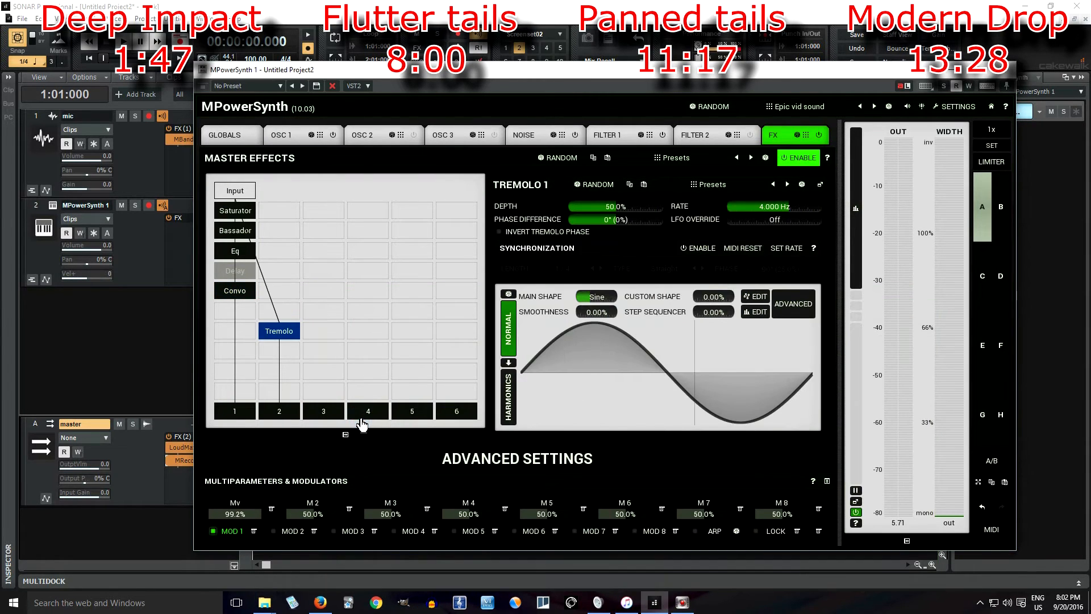
pyautogui.click(243, 372)
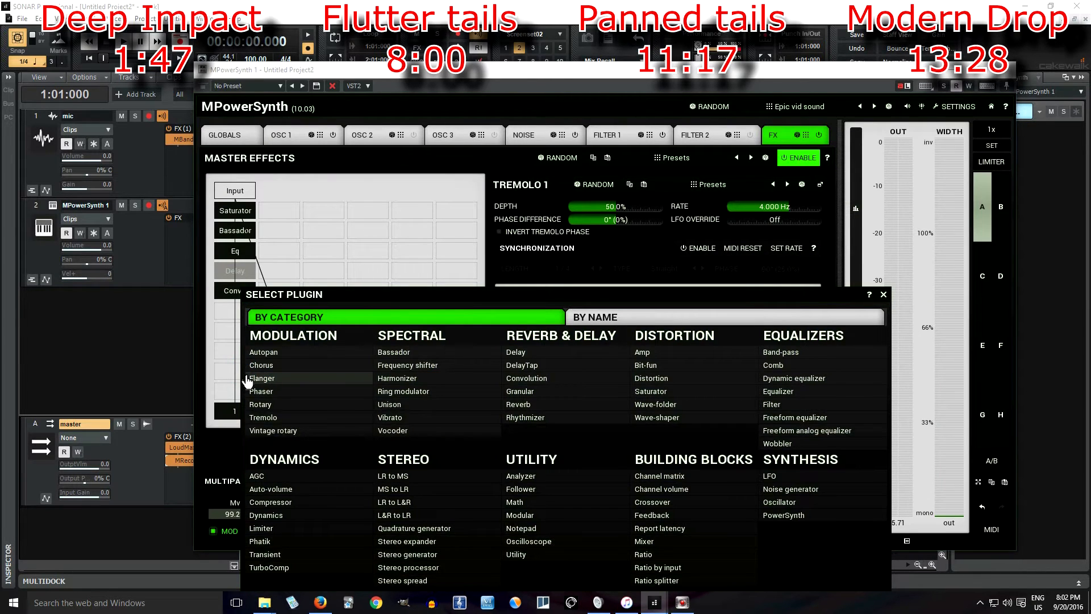
pyautogui.click(642, 555)
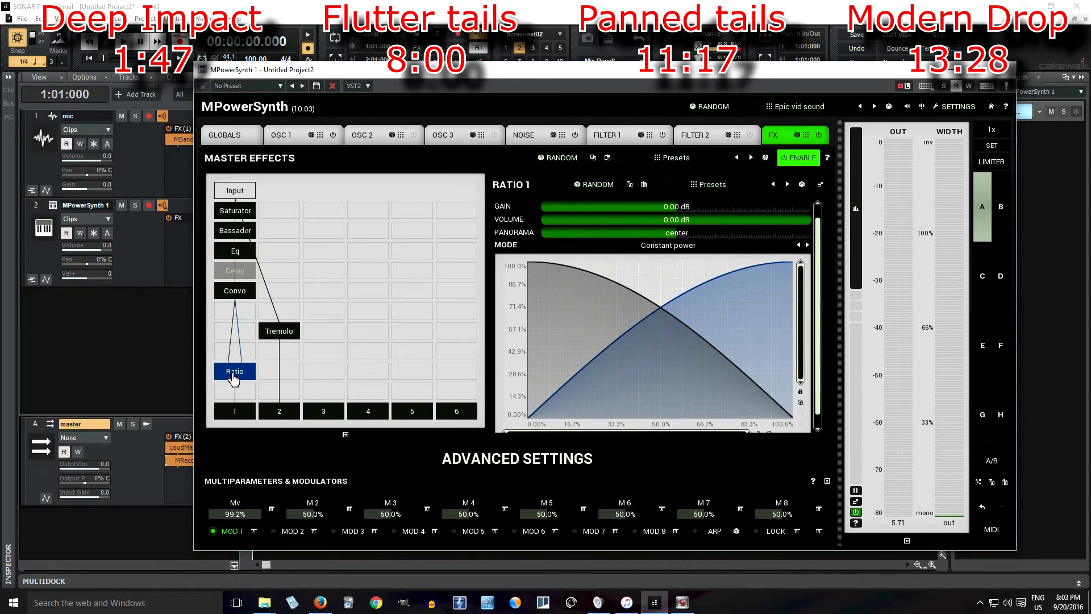
# Set the Ratio module's side-chain to lane 2 and turn off output 2
pyautogui.rightClick(245, 369)
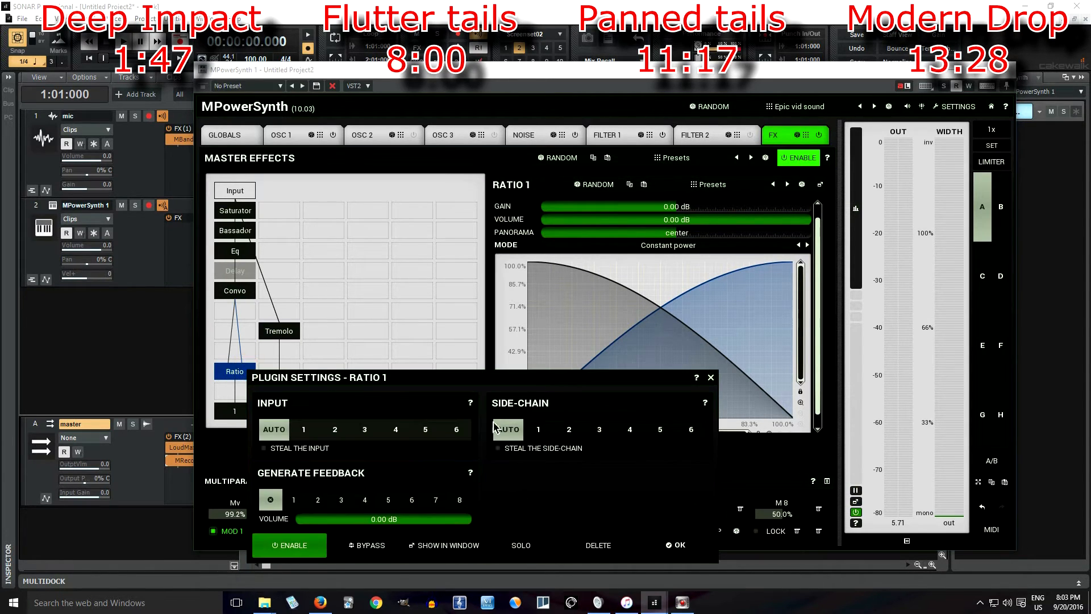
pyautogui.click(565, 432)
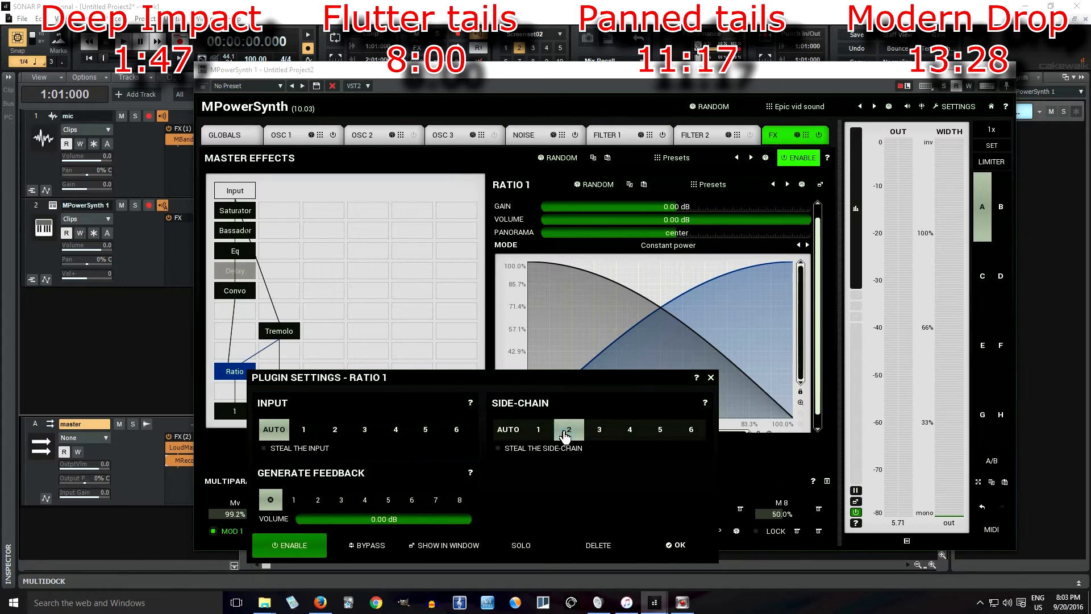
pyautogui.click(654, 542)
pyautogui.click(283, 415)
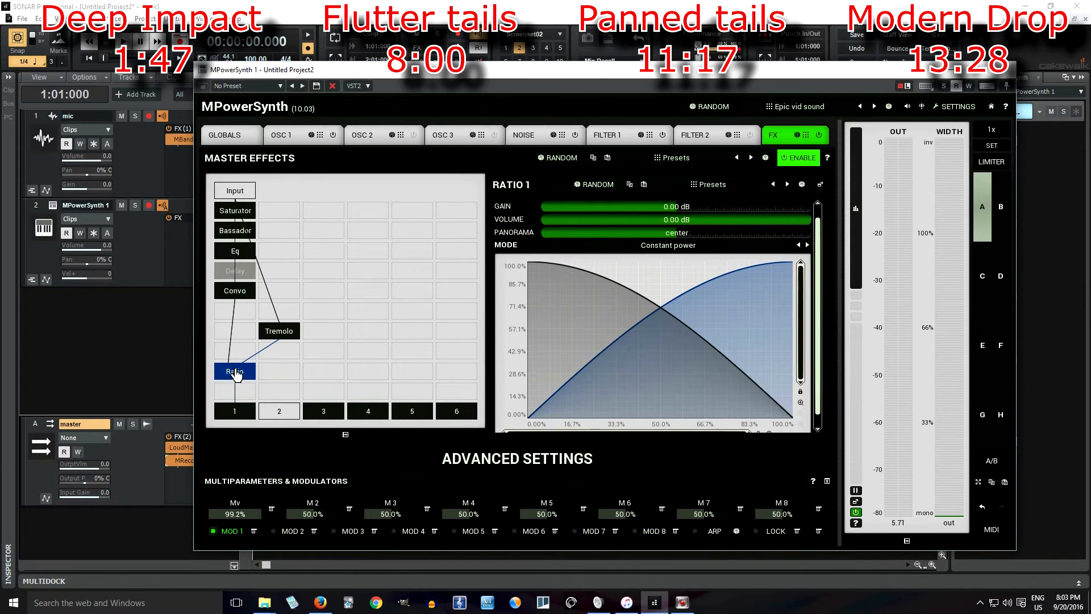
# Set the Tremolo's input to lane 1 in its plugin settings
pyautogui.rightClick(274, 336)
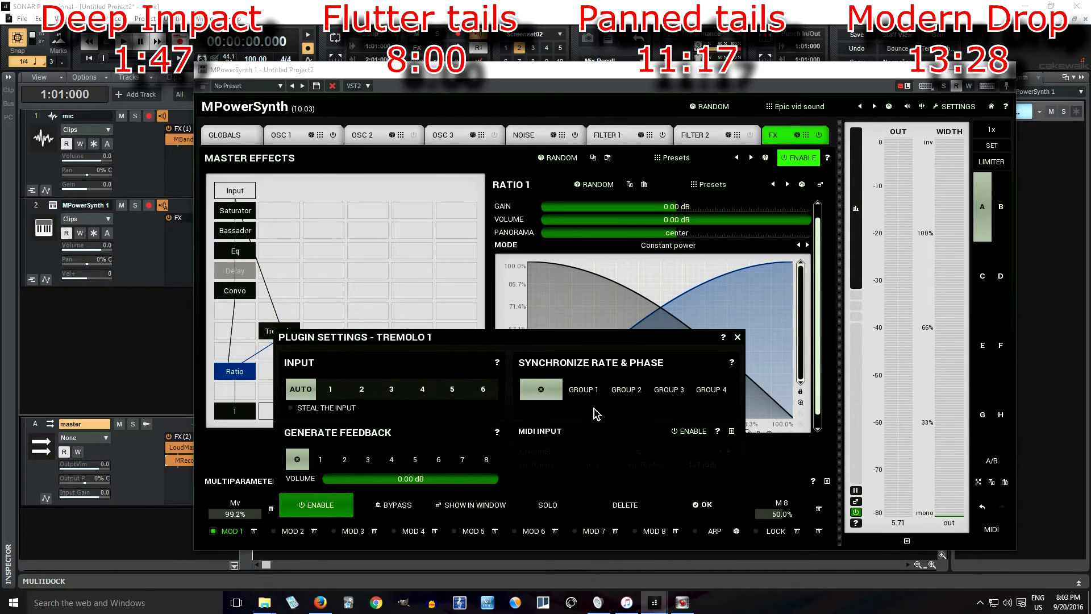
pyautogui.click(330, 390)
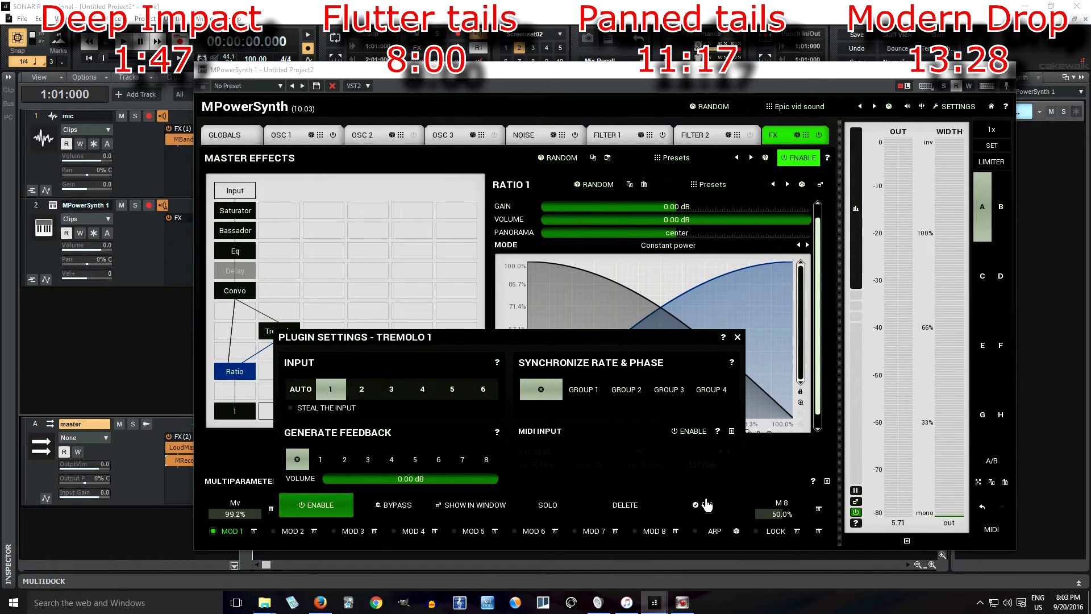
pyautogui.click(704, 504)
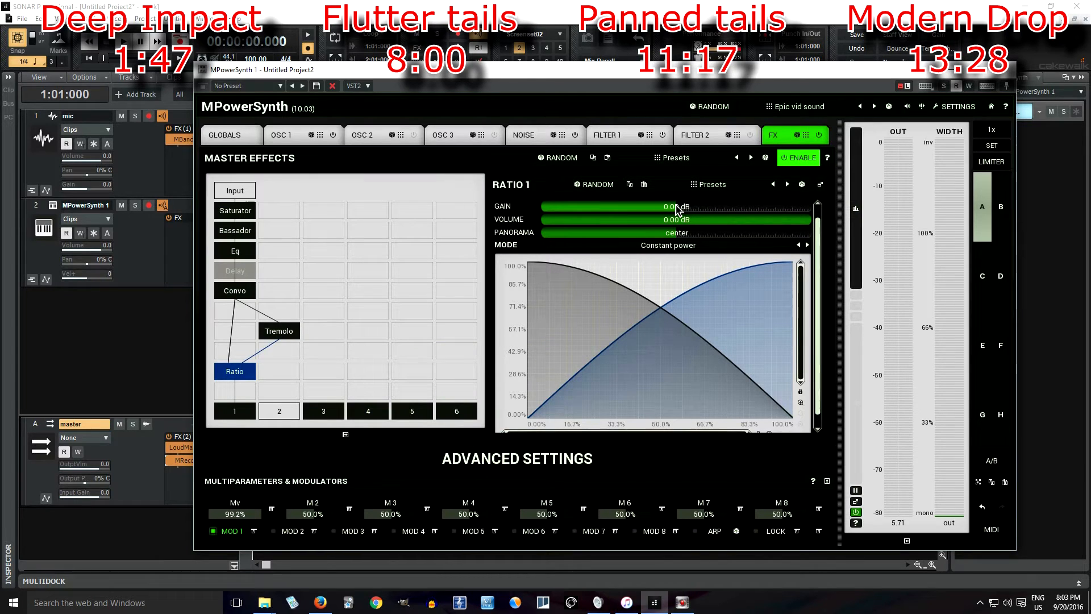
# Set the Ratio module's ratio to 100%, keeping its gain at 0 dB
pyautogui.moveTo(676, 208); pyautogui.dragTo(846, 210)
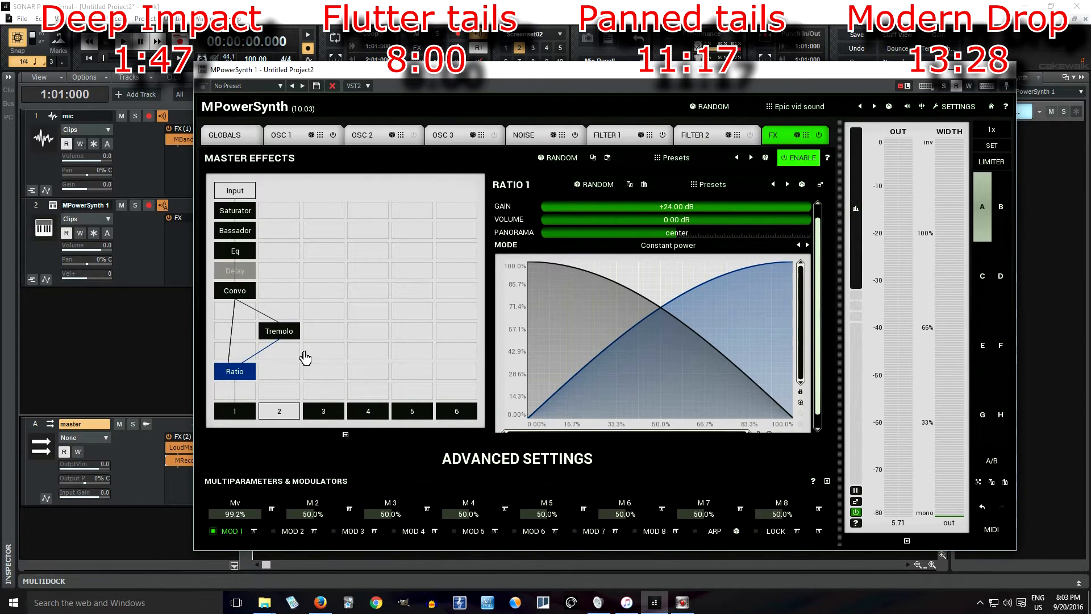
pyautogui.rightClick(671, 207)
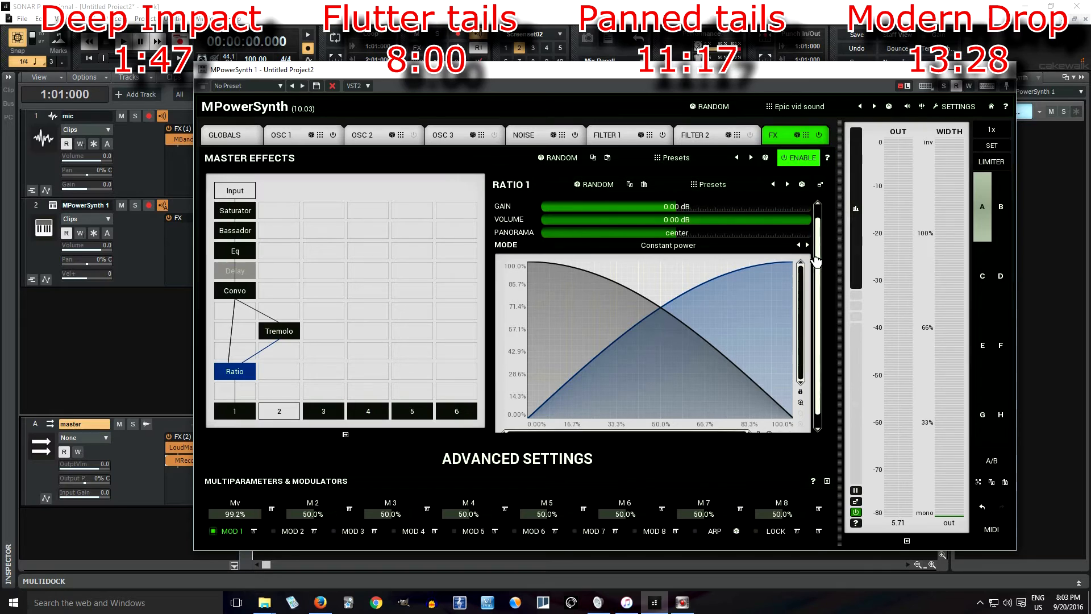
pyautogui.moveTo(818, 221); pyautogui.dragTo(820, 189)
pyautogui.moveTo(686, 206); pyautogui.dragTo(834, 209)
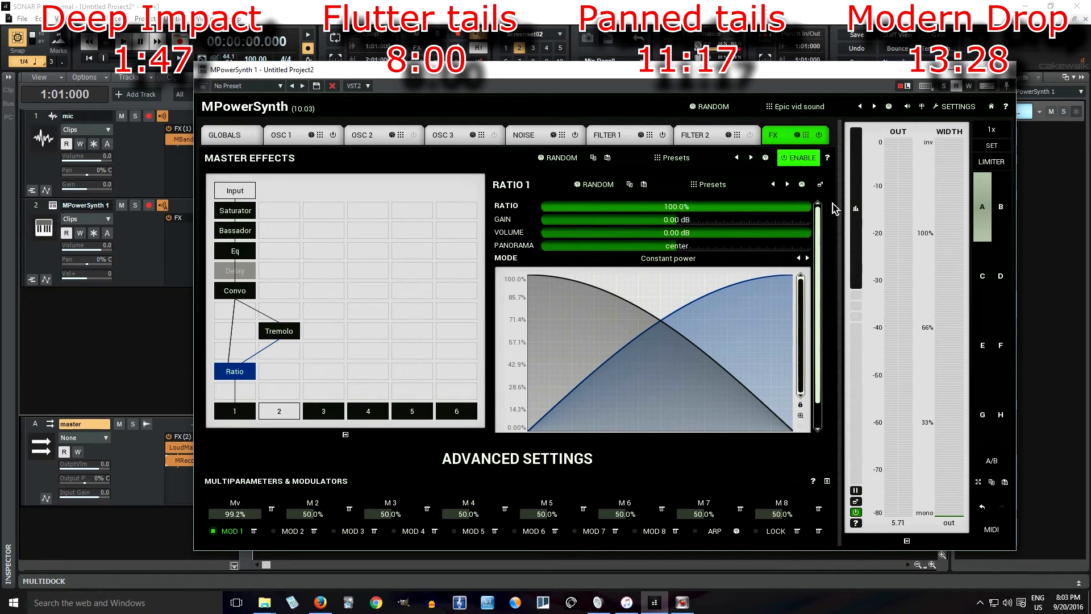
# Enable the Tremolo's synchronization with a 1/4 straight length and change its main shape to Rectangle
pyautogui.click(287, 338)
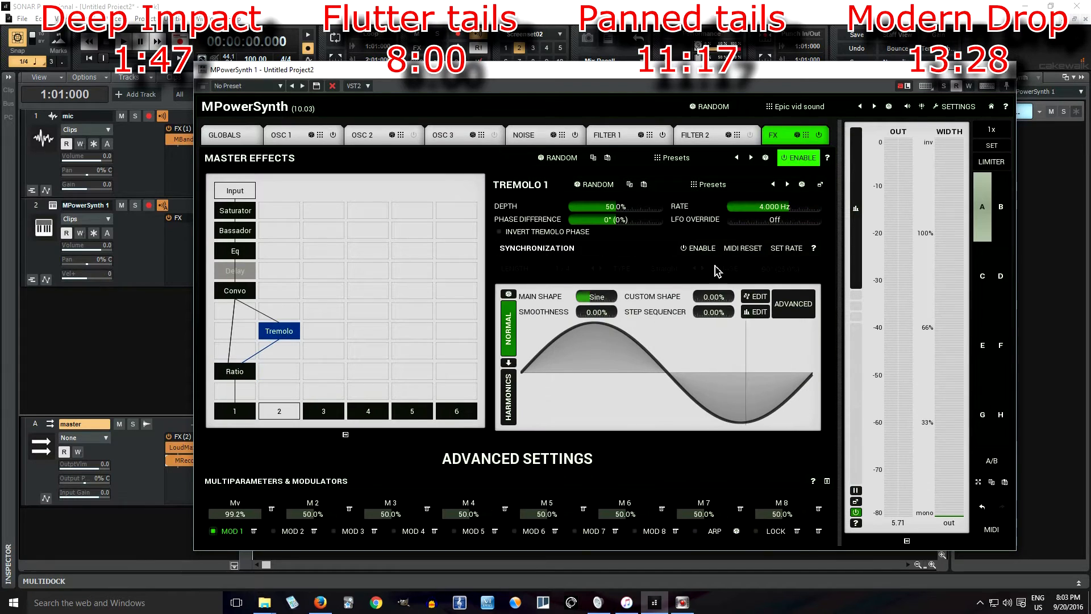
pyautogui.click(702, 248)
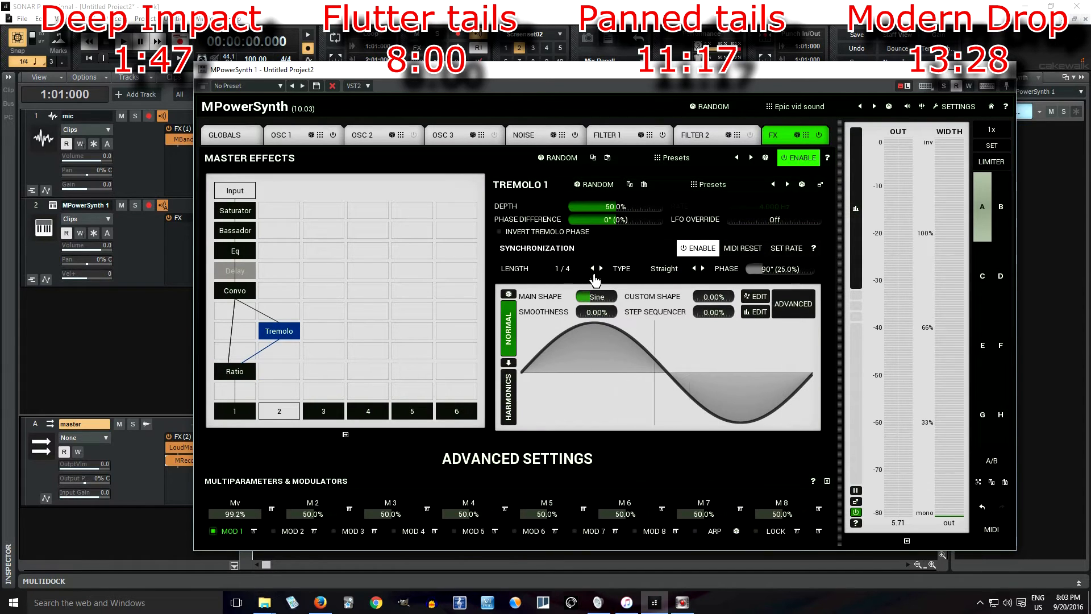
pyautogui.click(593, 269)
pyautogui.click(679, 364)
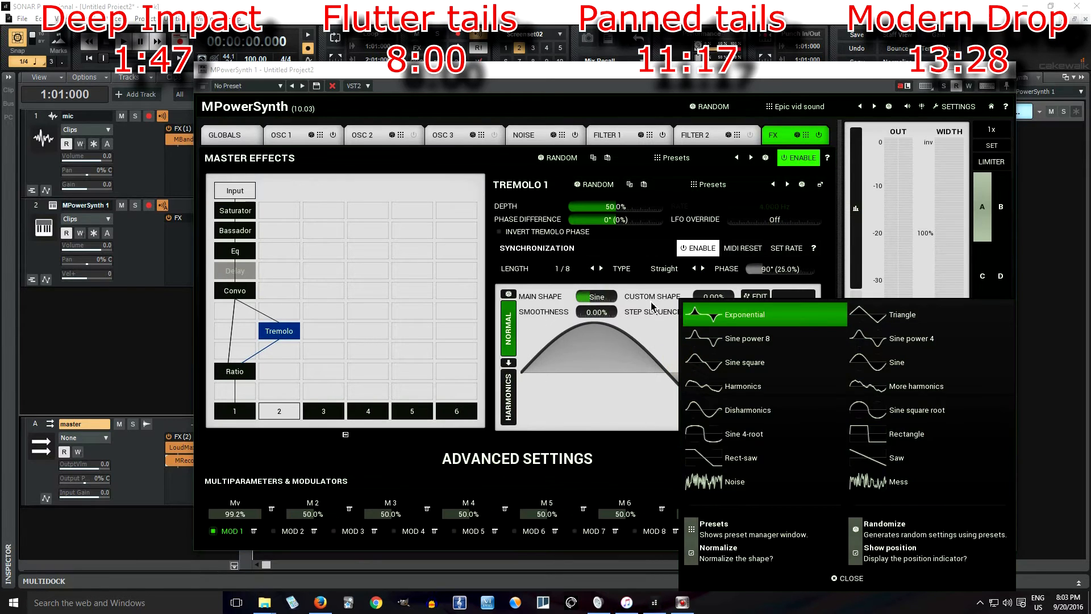
pyautogui.click(592, 270)
pyautogui.click(598, 270)
pyautogui.click(684, 344)
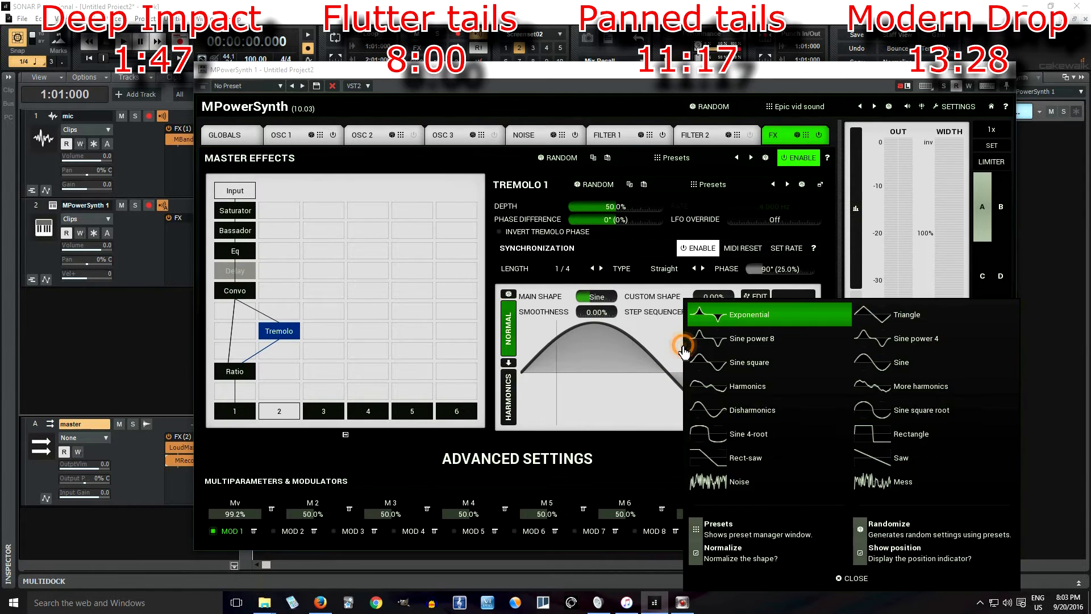
pyautogui.click(889, 435)
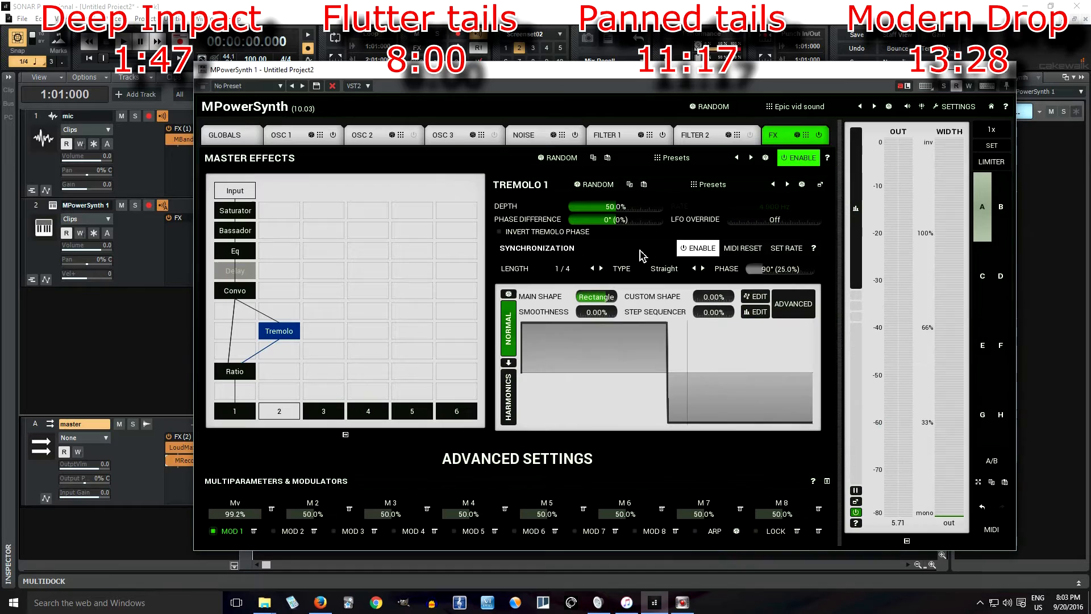
# Set the Tremolo's depth to 100% and its synchronization length to 1/8
pyautogui.moveTo(626, 209); pyautogui.dragTo(679, 214)
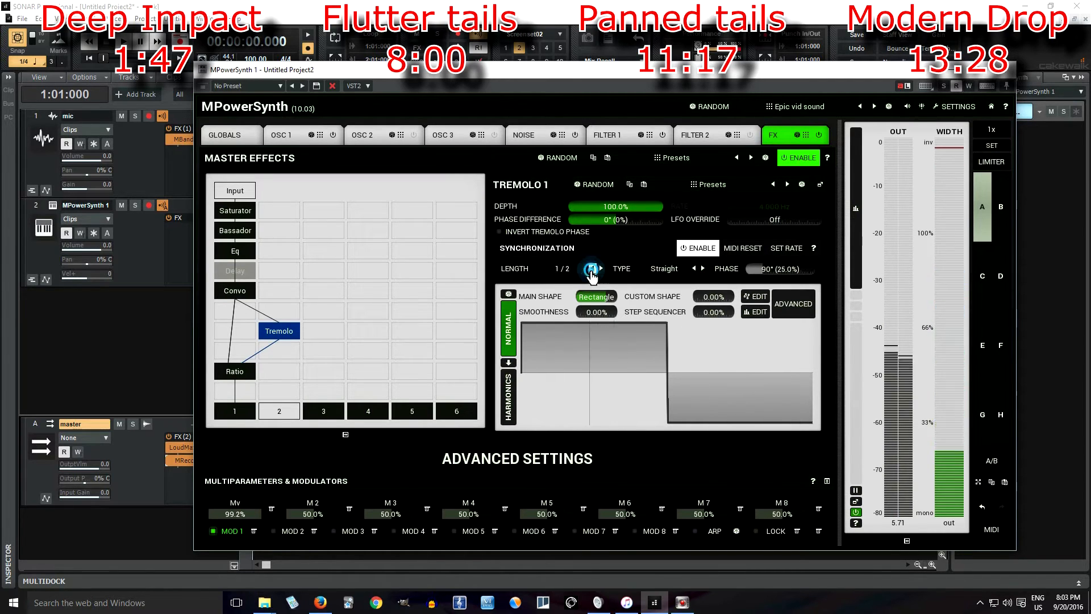
pyautogui.click(593, 269)
pyautogui.click(600, 269)
pyautogui.click(601, 269)
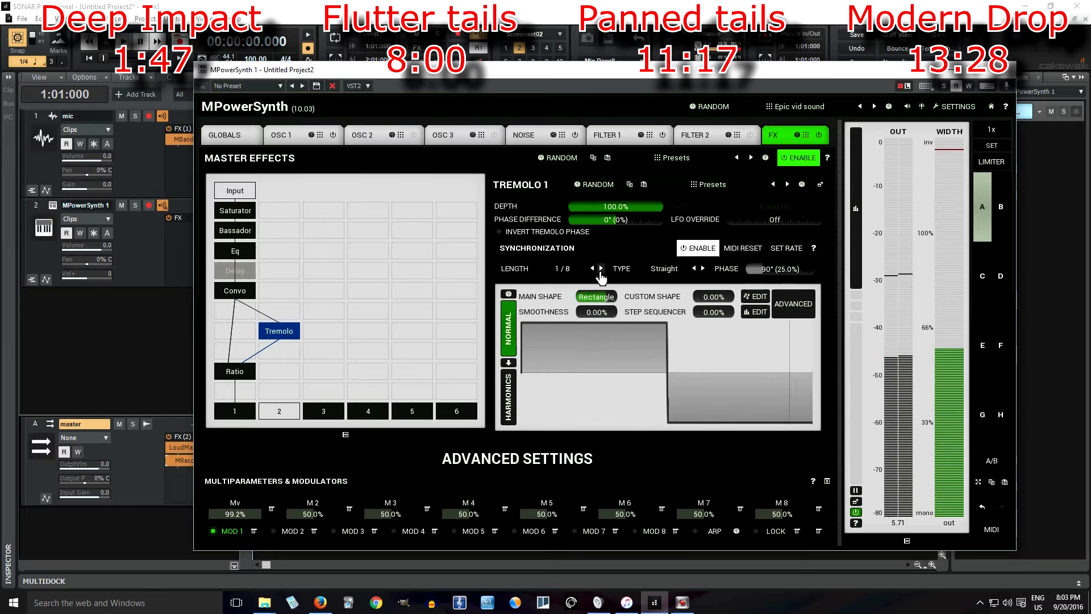
# Set the Ratio module's ratio to 50% to blend the dry signal with the tremolo
pyautogui.click(246, 374)
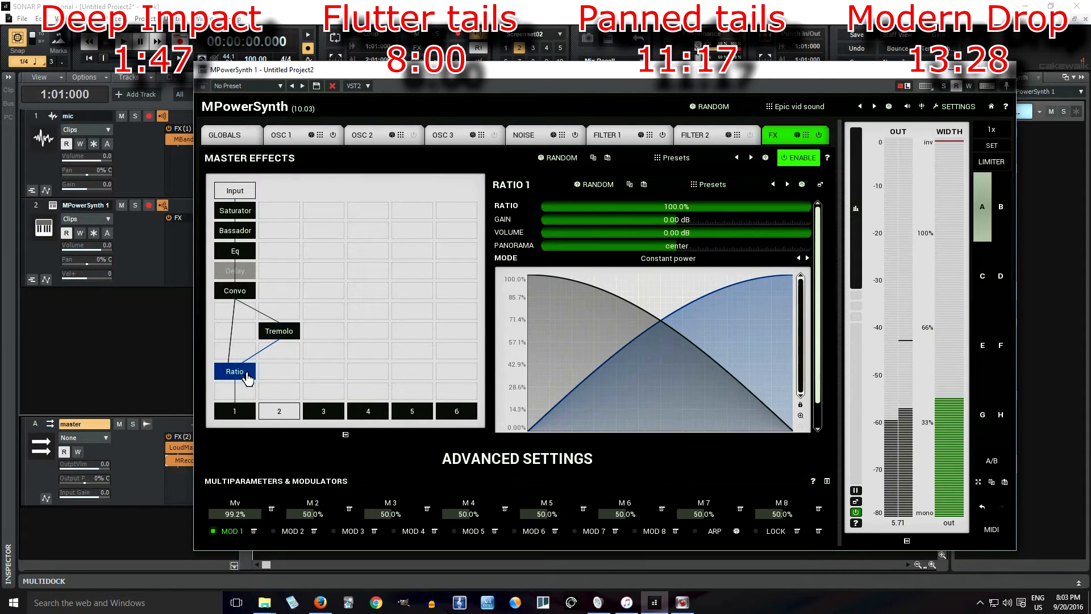
pyautogui.click(685, 210)
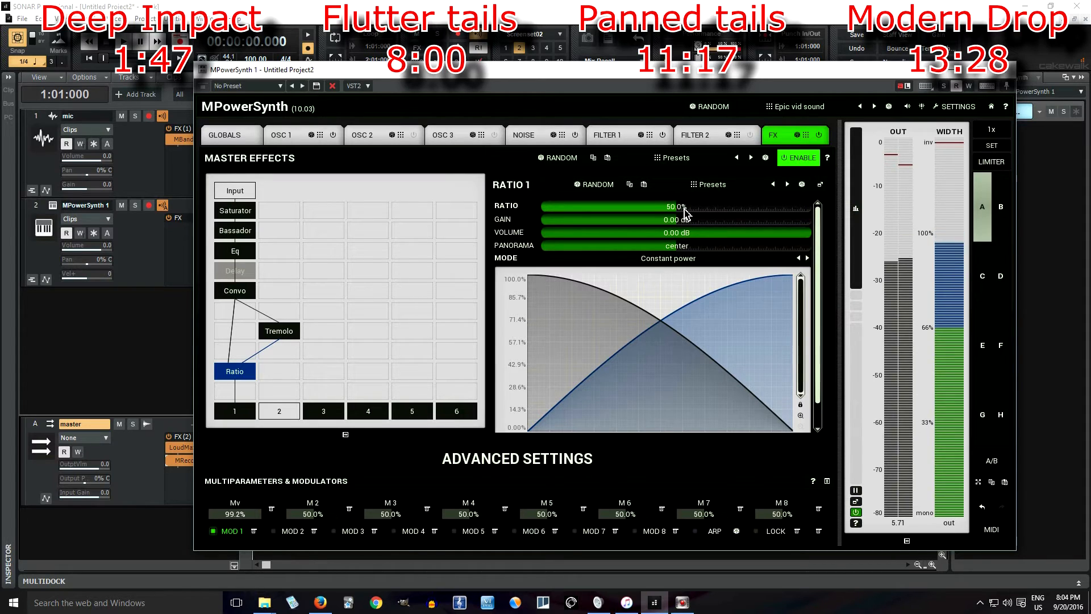
pyautogui.click(818, 210)
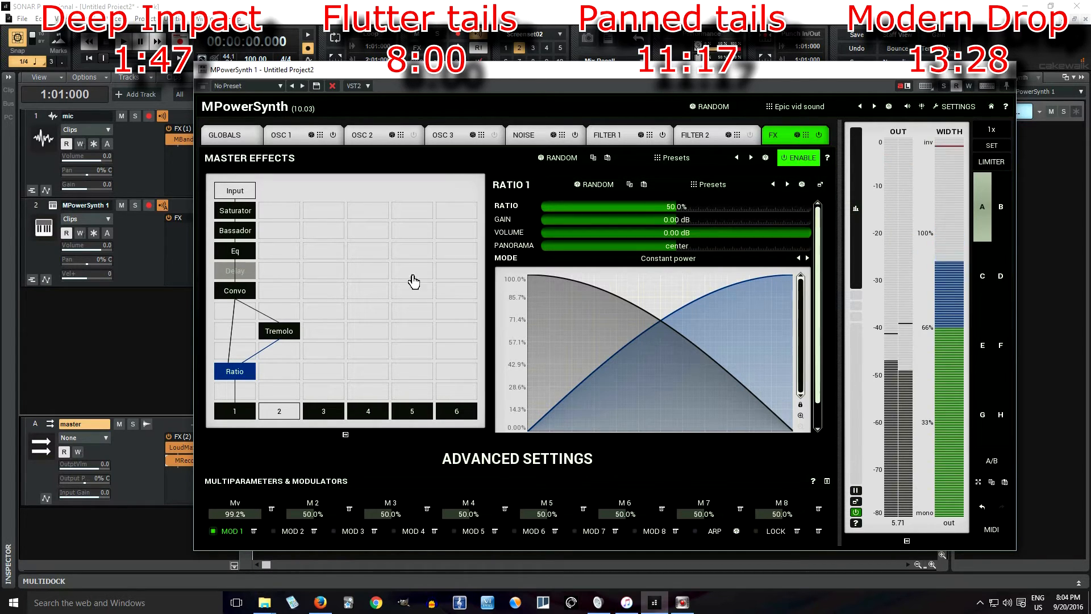
# Use modulator 2's parameter recording to assign it to the Tremolo's depth, sweeping the depth as the target
pyautogui.click(282, 334)
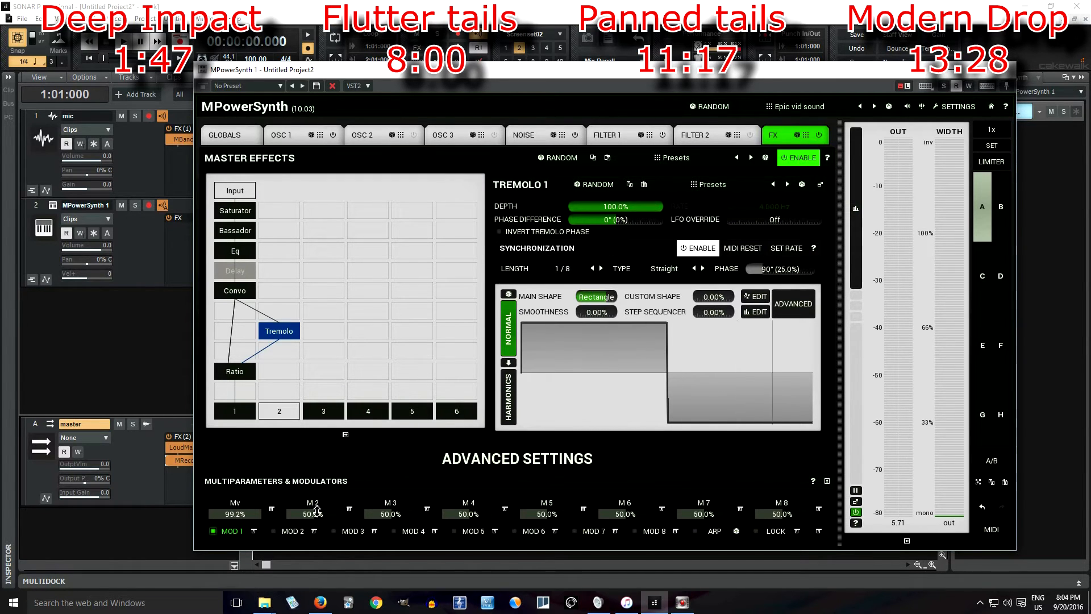
pyautogui.click(313, 530)
pyautogui.moveTo(648, 207); pyautogui.dragTo(677, 209)
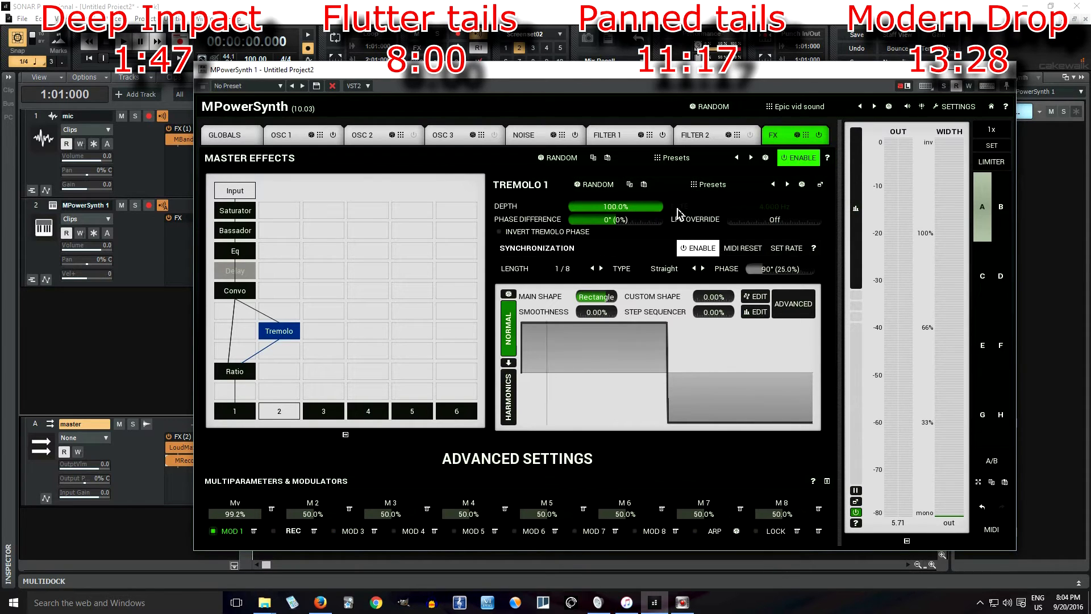
pyautogui.click(301, 537)
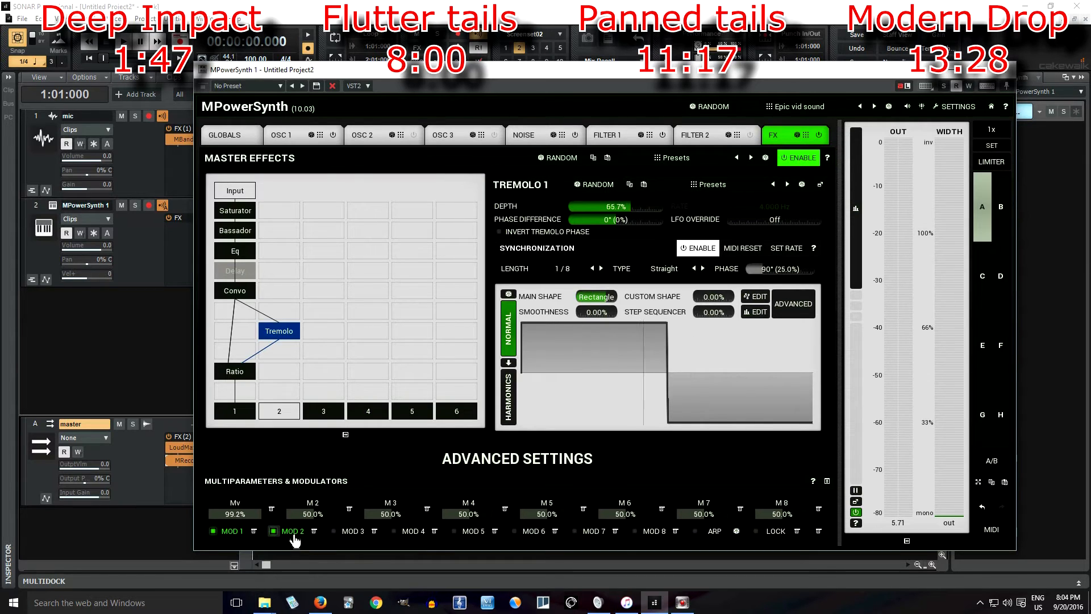
# Switch modulator 2 to Envelope mode, with a 140 ms delay and sustain set to silence
pyautogui.click(293, 536)
pyautogui.click(438, 199)
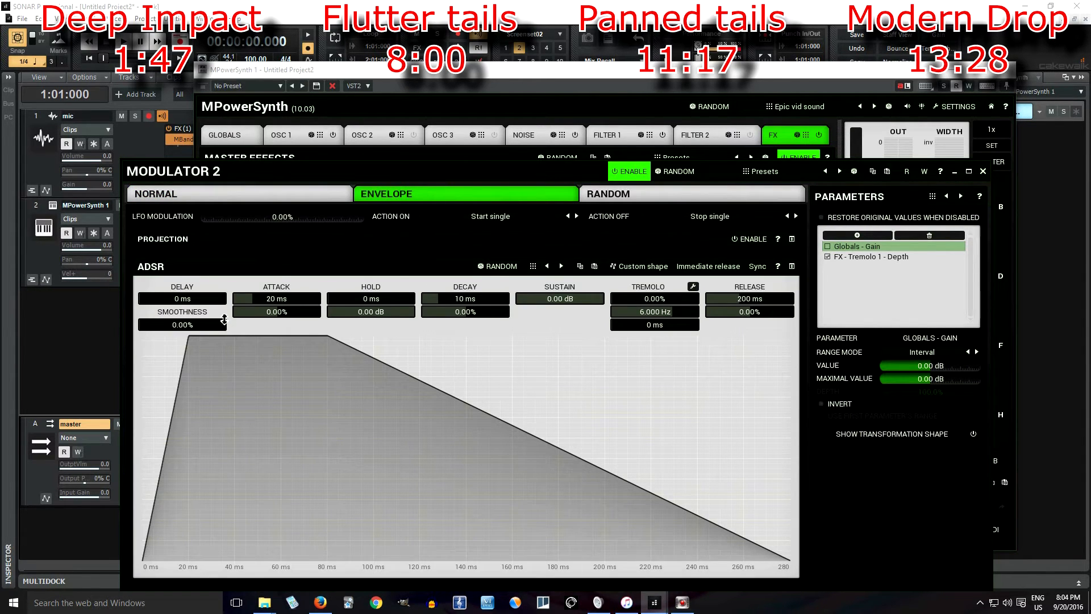
pyautogui.moveTo(205, 296); pyautogui.dragTo(206, 236)
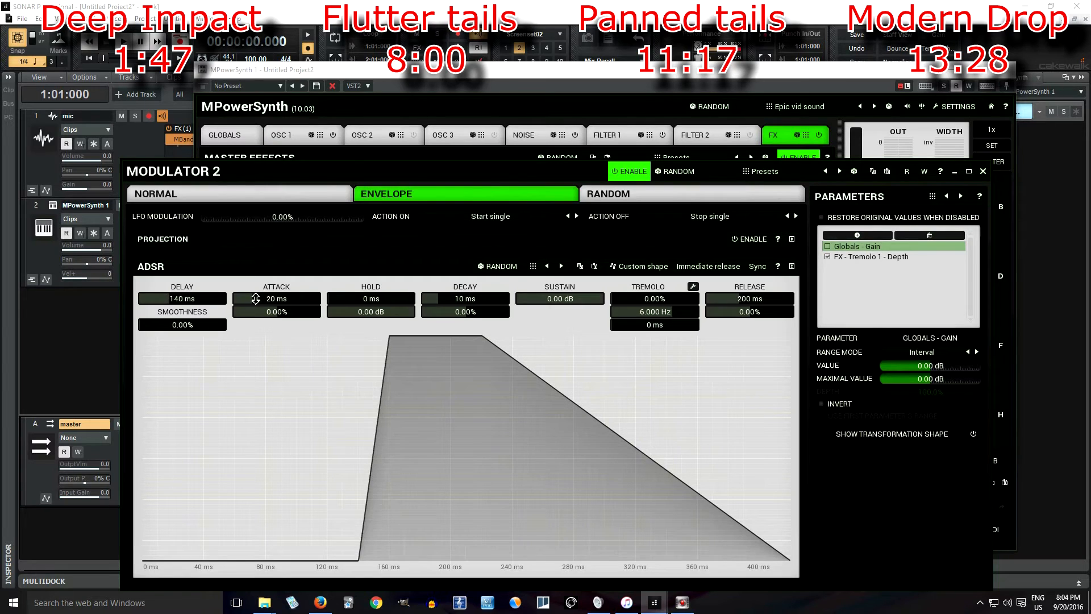
pyautogui.moveTo(588, 298); pyautogui.dragTo(588, 298)
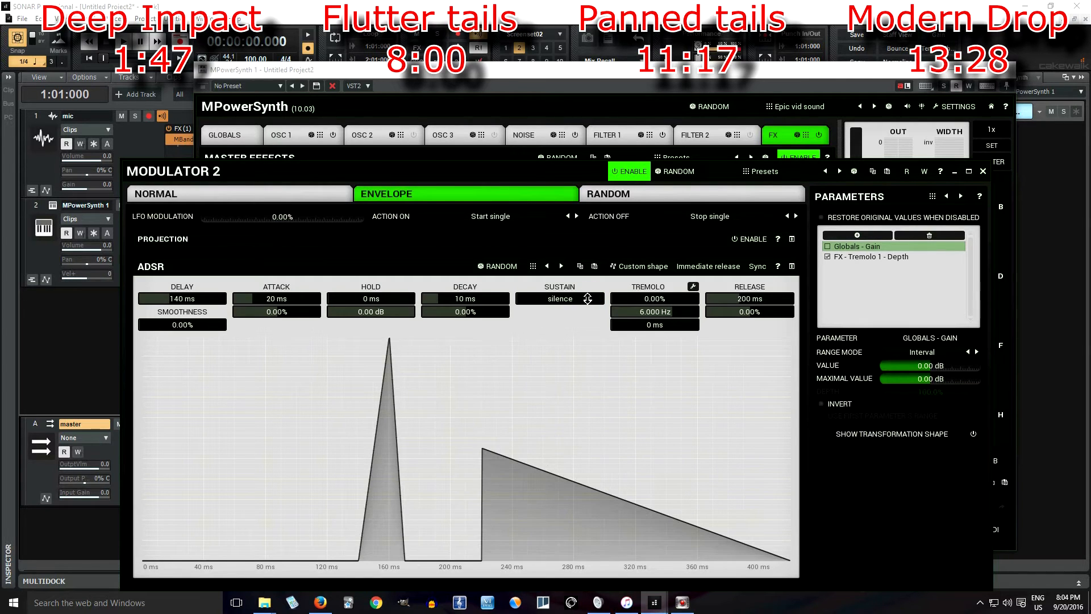
# Set modulator 2's envelope decay to 2013 ms with a -26.4% curve and its attack to 146 ms, closing its settings
pyautogui.moveTo(463, 295); pyautogui.dragTo(463, 264)
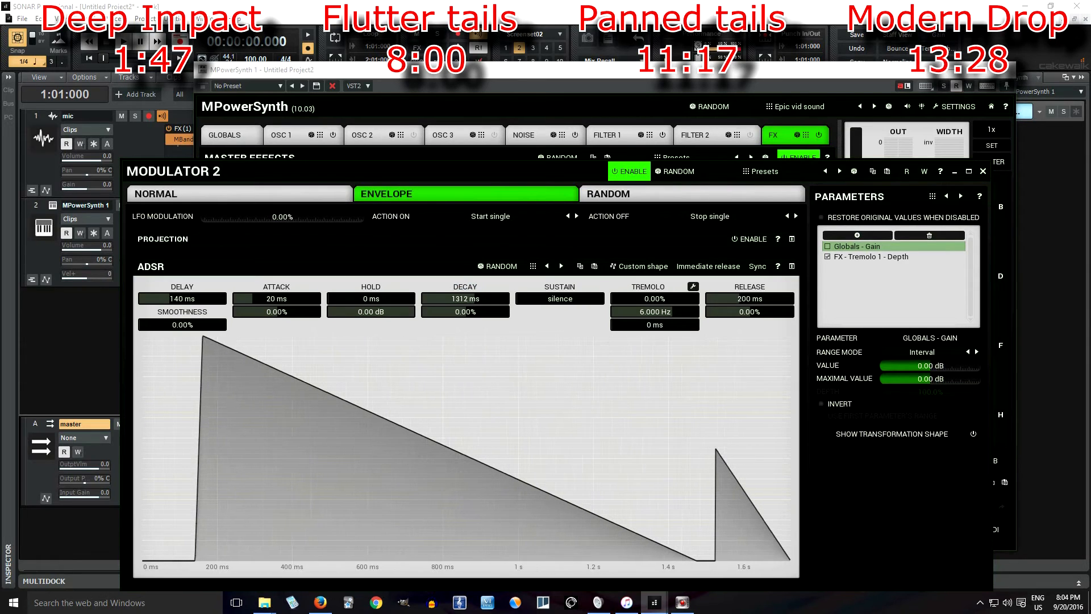
pyautogui.moveTo(463, 264); pyautogui.dragTo(463, 244)
pyautogui.moveTo(465, 312); pyautogui.dragTo(466, 324)
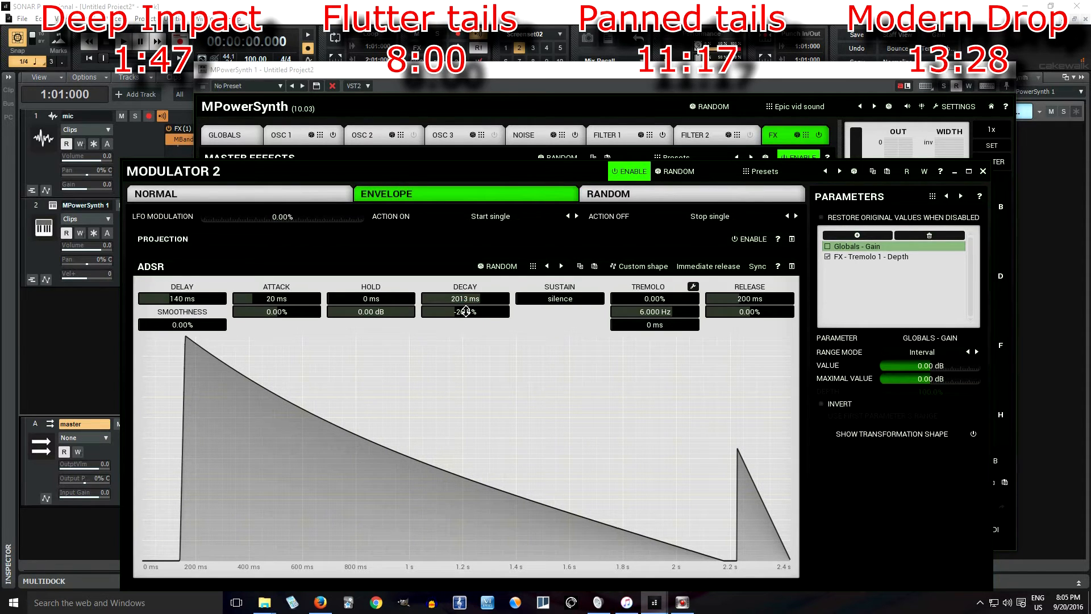
pyautogui.moveTo(295, 298); pyautogui.dragTo(297, 298)
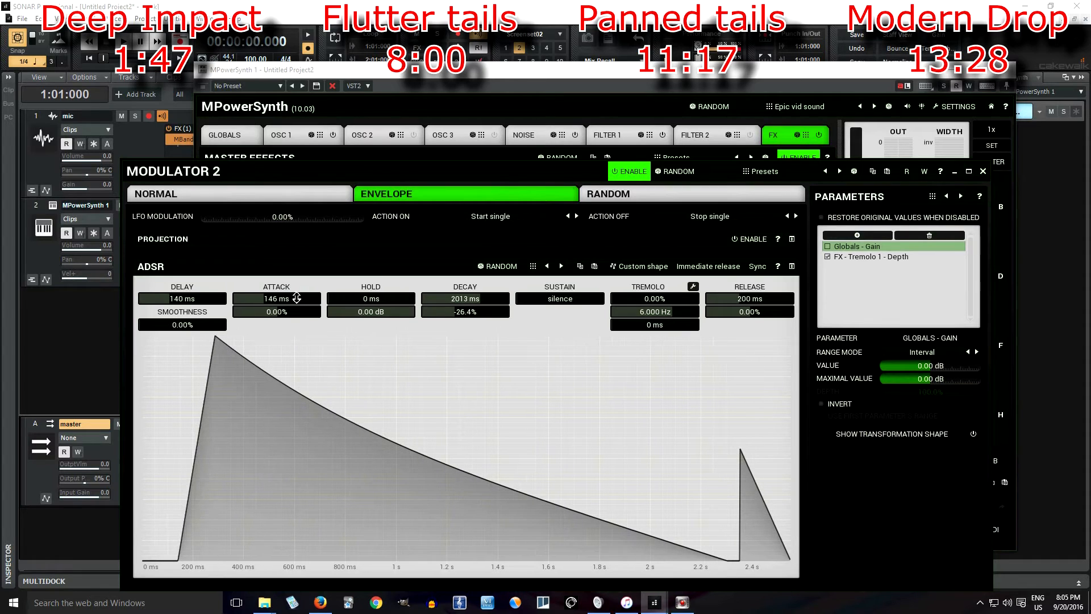
pyautogui.click(983, 172)
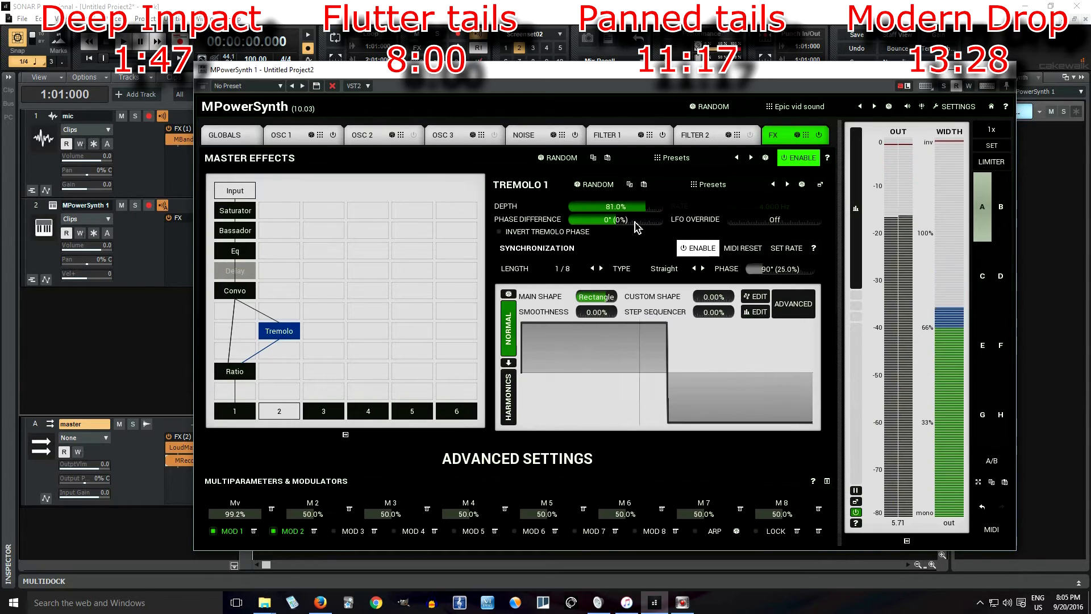
# Set modulator 2's envelope synchronization to Straight
pyautogui.click(296, 532)
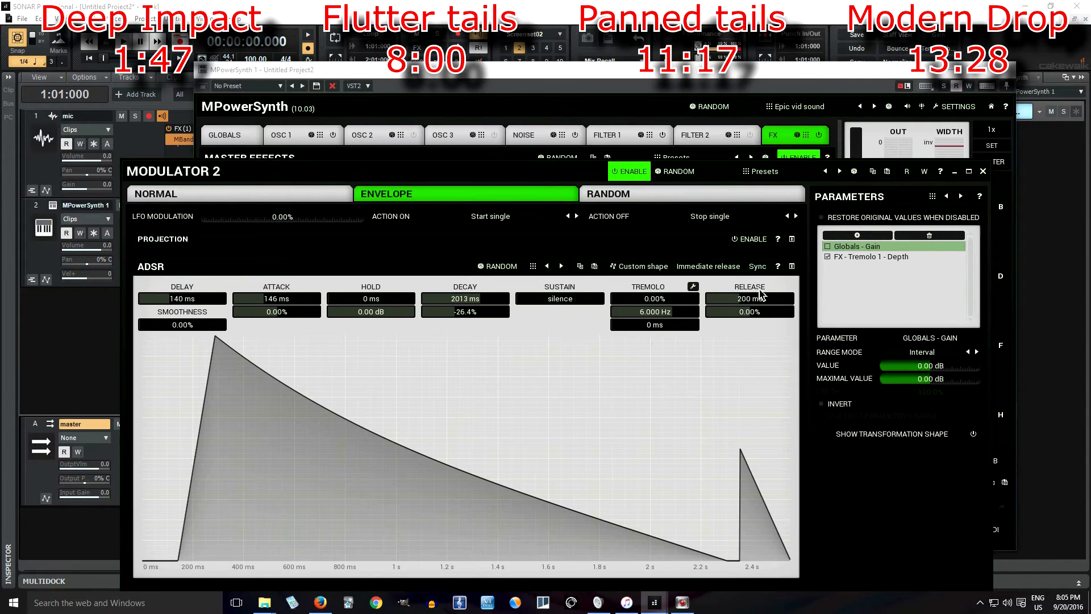
pyautogui.click(759, 267)
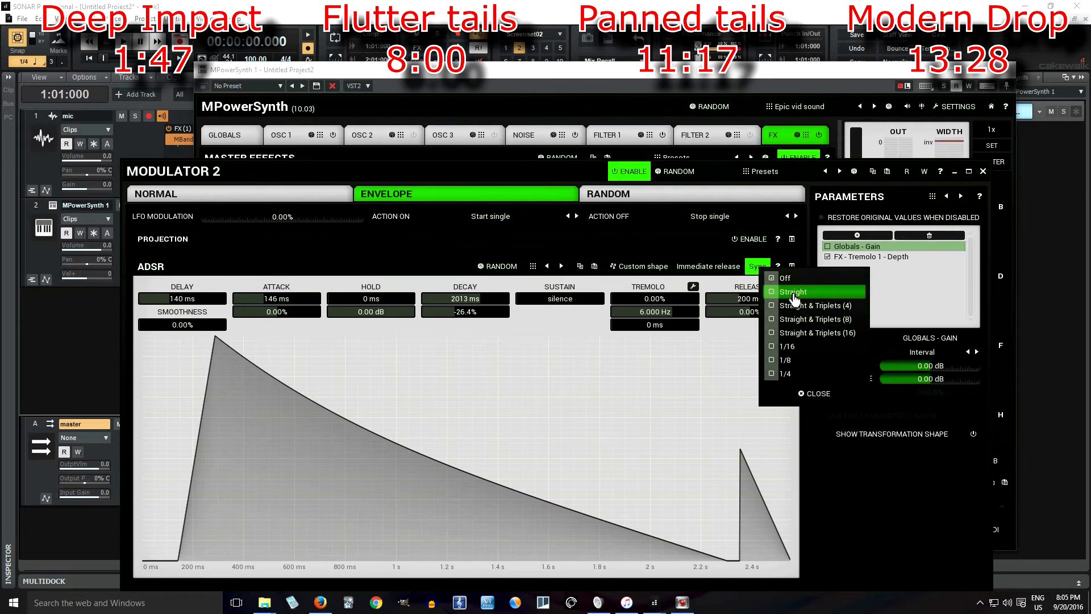
pyautogui.click(777, 293)
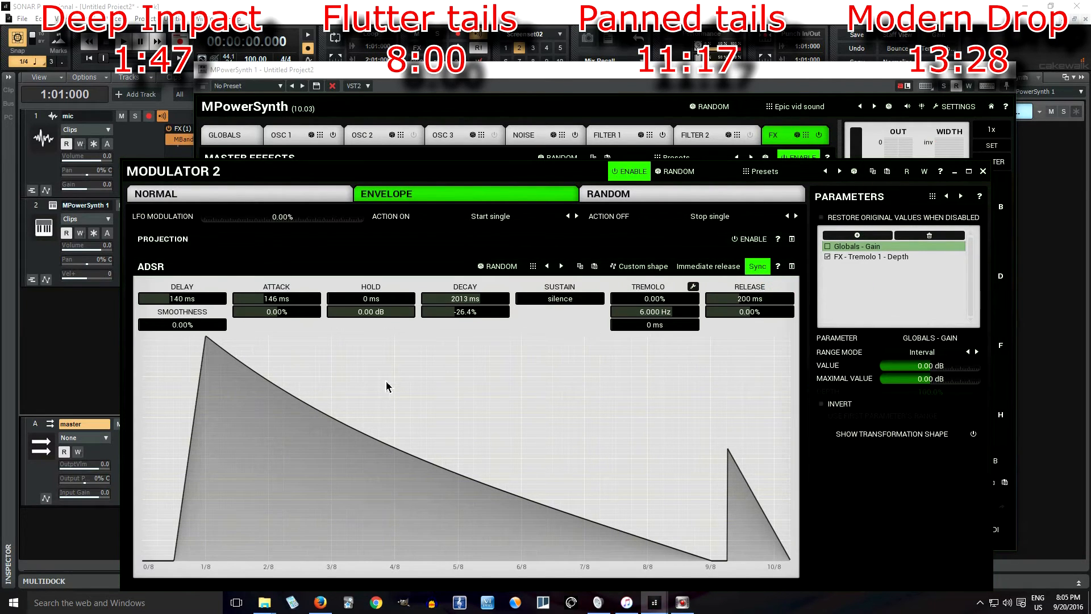
# Set modulator 2's envelope to 95 ms delay, 127 ms attack, 192 ms hold and a -4.0% decay curve, closing its settings
pyautogui.moveTo(182, 293)
pyautogui.mouseDown()
pyautogui.moveTo(181, 307)
pyautogui.moveTo(183, 292)
pyautogui.mouseUp()
pyautogui.scroll(-3, 291, 300)
pyautogui.moveTo(353, 300); pyautogui.dragTo(352, 267)
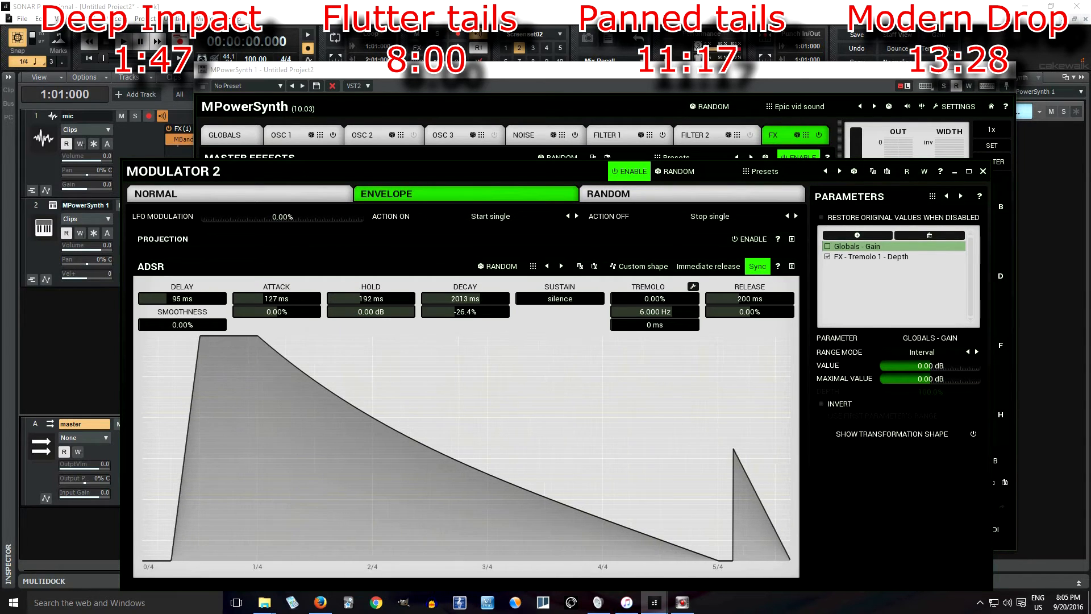
pyautogui.moveTo(474, 312); pyautogui.dragTo(474, 287)
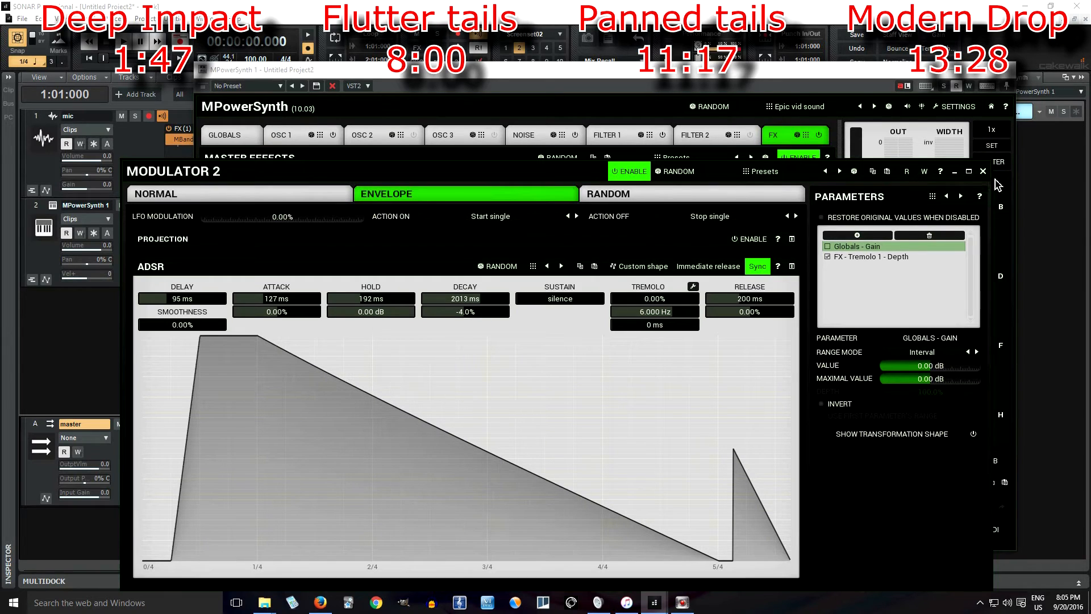
pyautogui.click(983, 172)
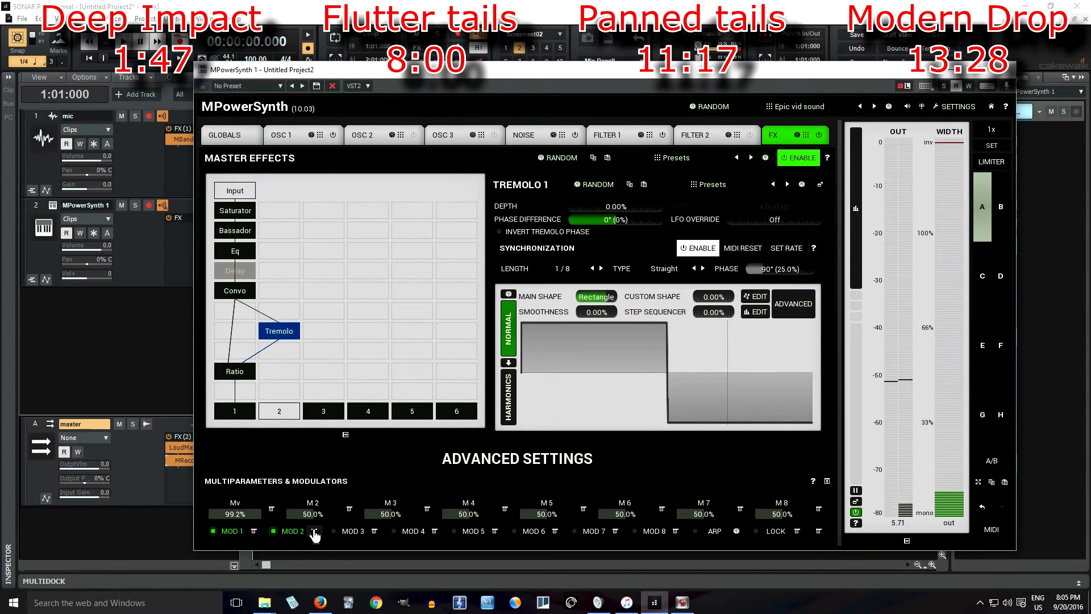
# Delete the Tremolo module from lane 2 of the master effects grid
pyautogui.moveTo(288, 334); pyautogui.dragTo(288, 334)
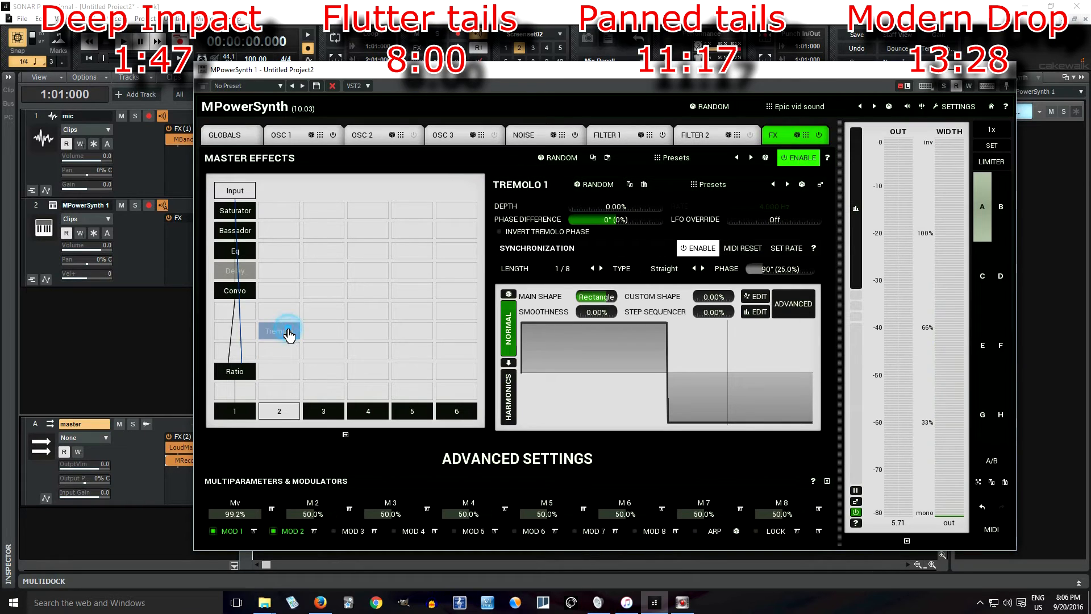
pyautogui.doubleClick(273, 341)
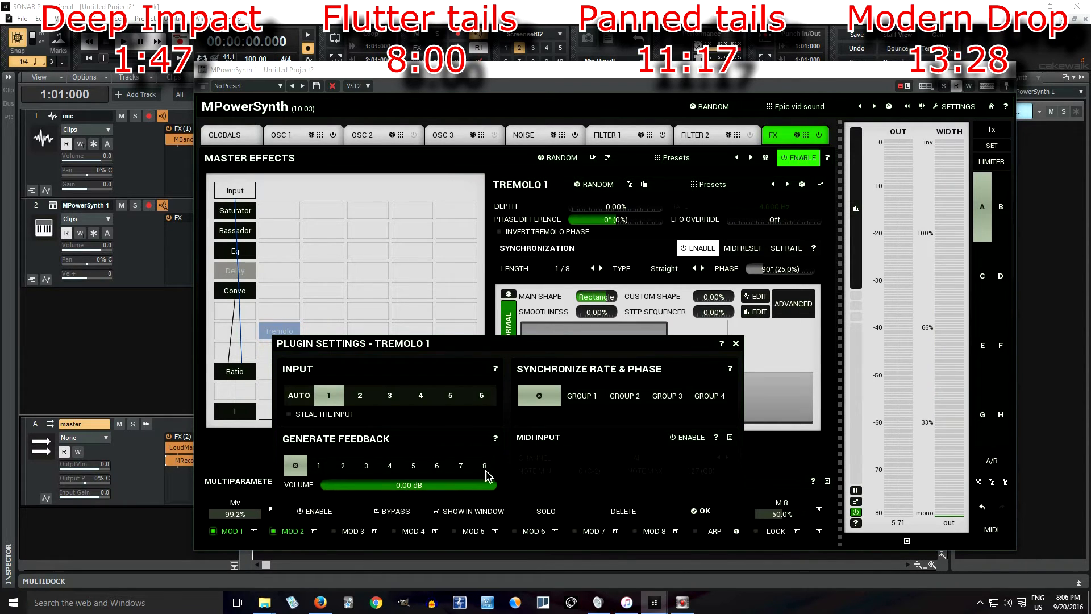
pyautogui.click(736, 344)
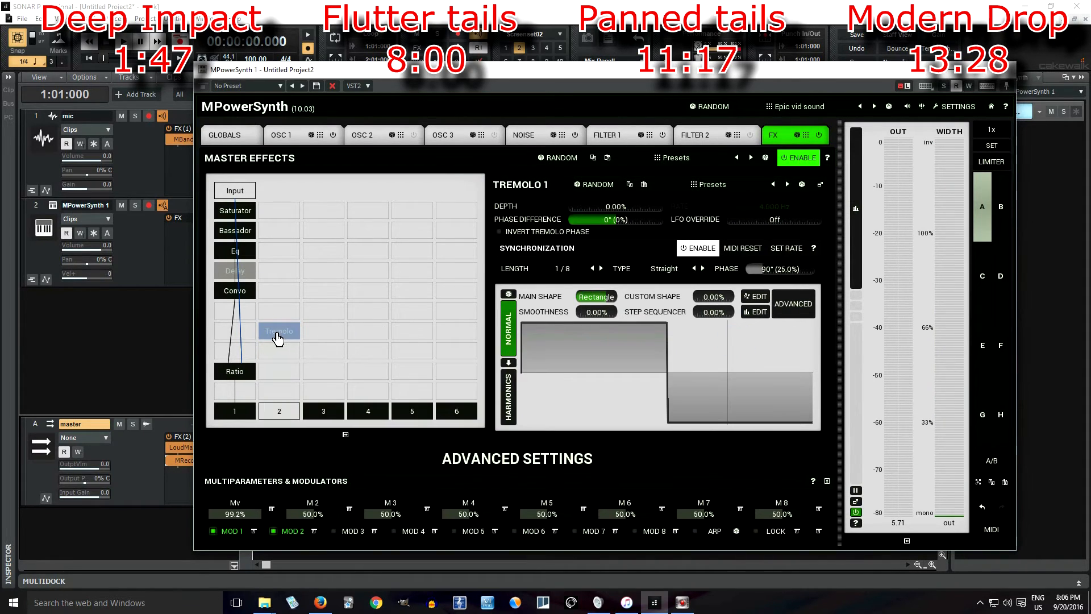
pyautogui.doubleClick(277, 336)
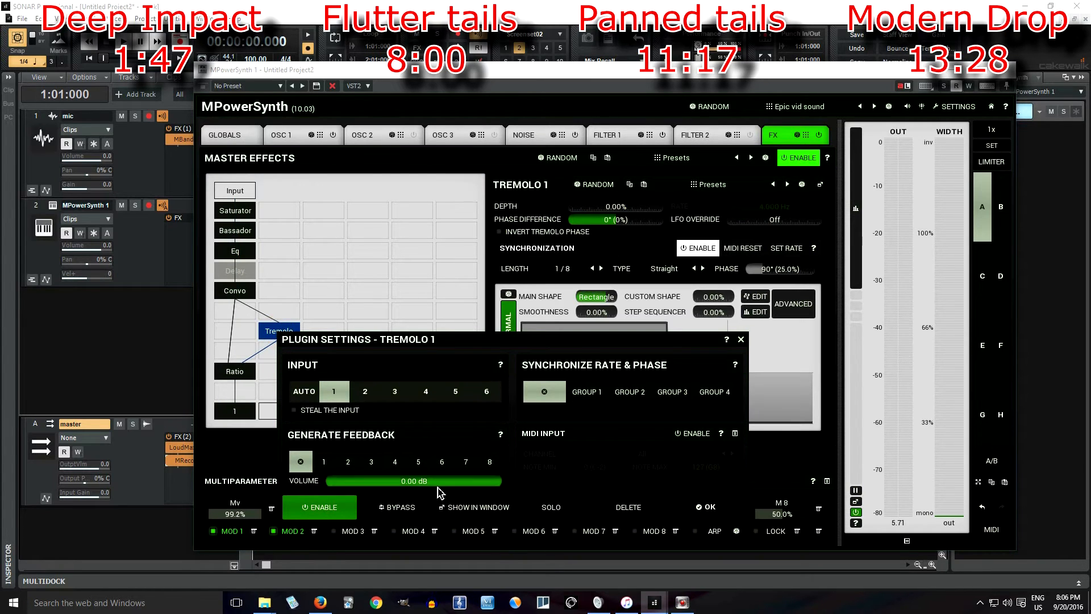
pyautogui.click(615, 507)
# Add an Autopan module in the emptied lane 2 slot and set its input to lane 1
pyautogui.doubleClick(278, 337)
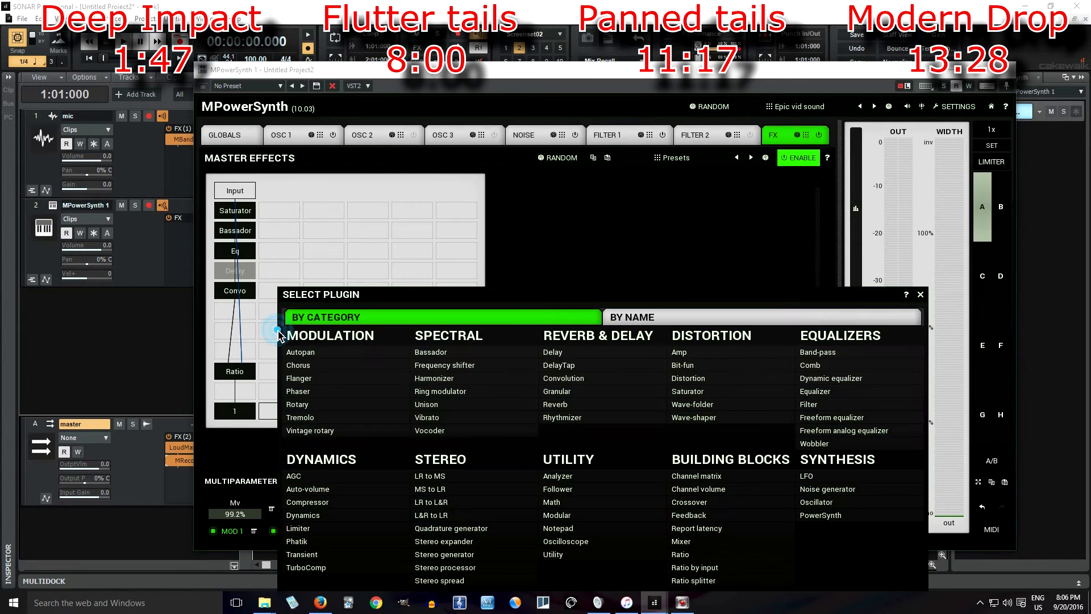
pyautogui.click(339, 352)
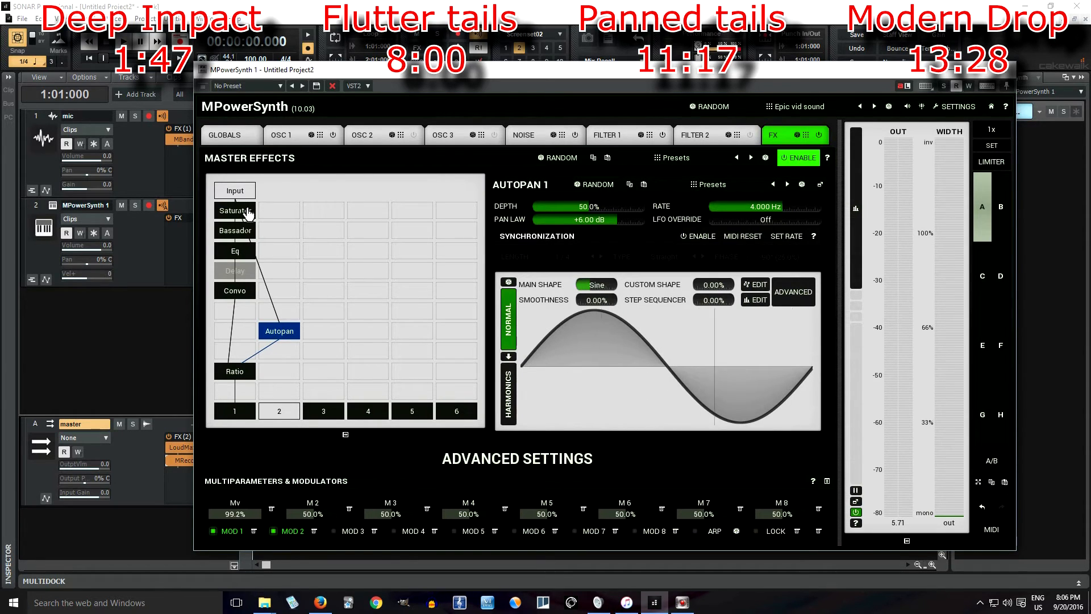
pyautogui.rightClick(272, 330)
pyautogui.click(324, 389)
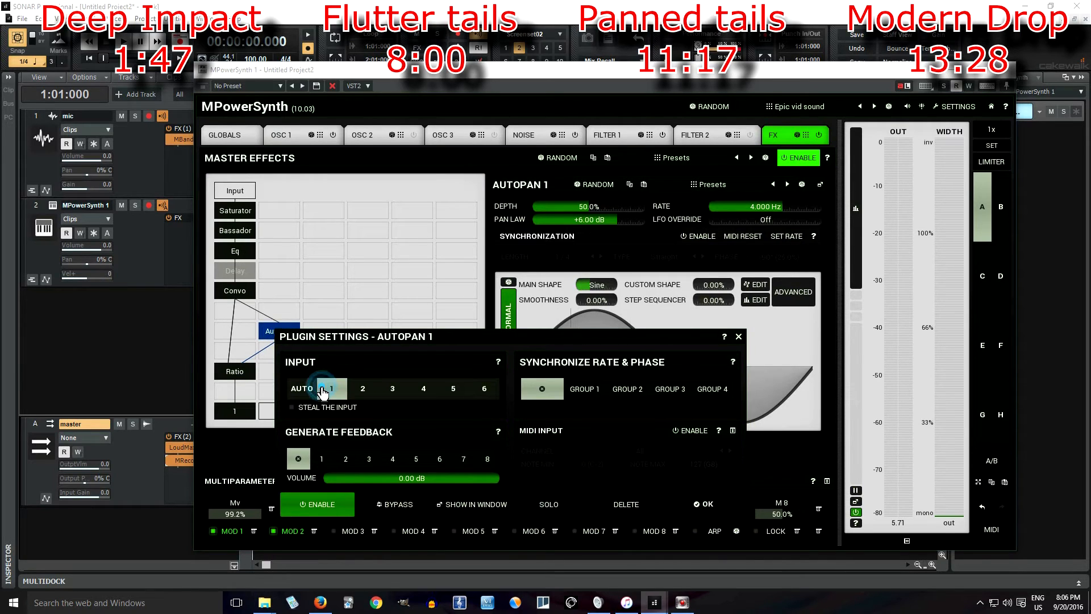
pyautogui.click(702, 504)
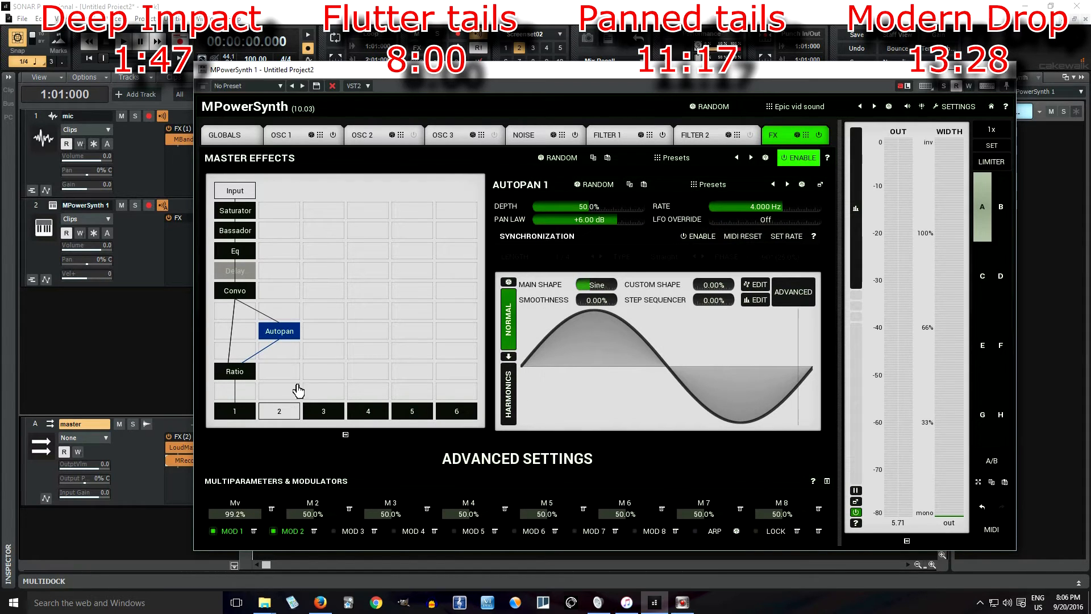
# Move the synth window aside, reset the MPowerSynth 1 track's peak level, and bring the window back
pyautogui.moveTo(458, 87); pyautogui.dragTo(634, 198)
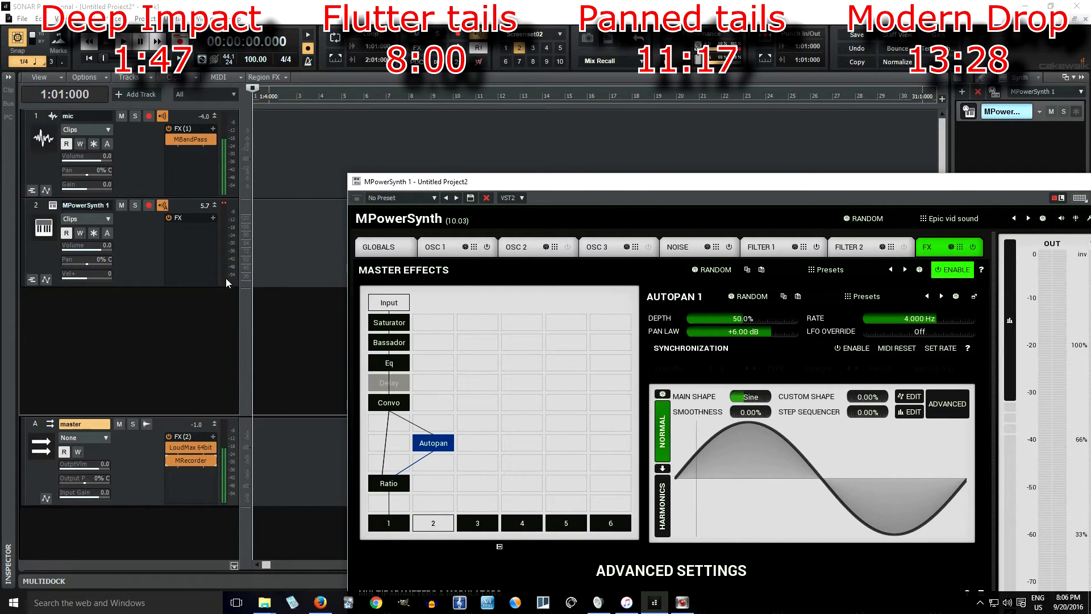
pyautogui.click(221, 203)
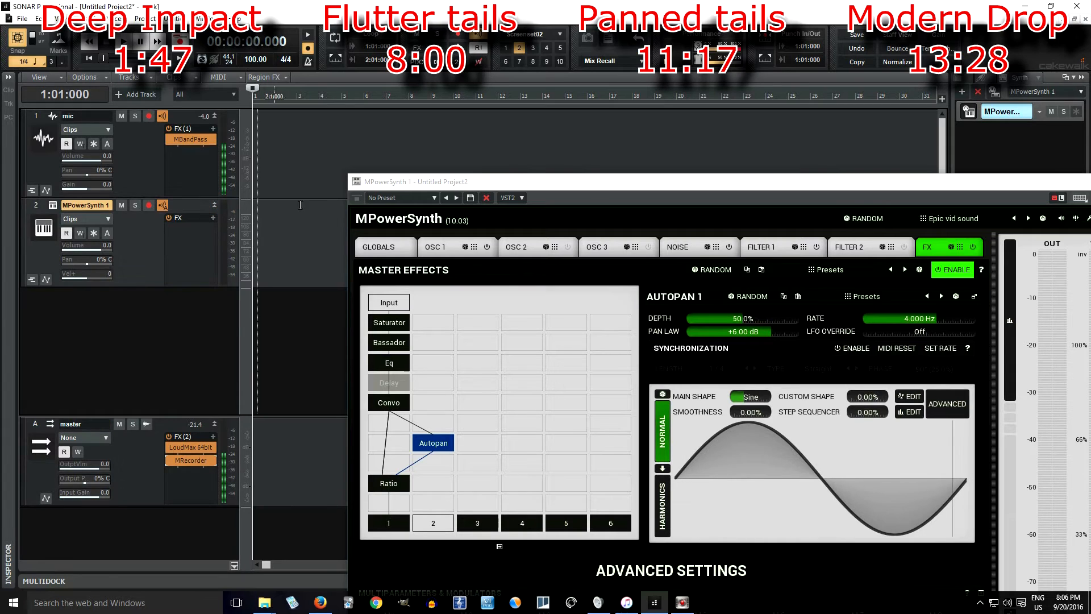
pyautogui.moveTo(592, 188); pyautogui.dragTo(270, 127)
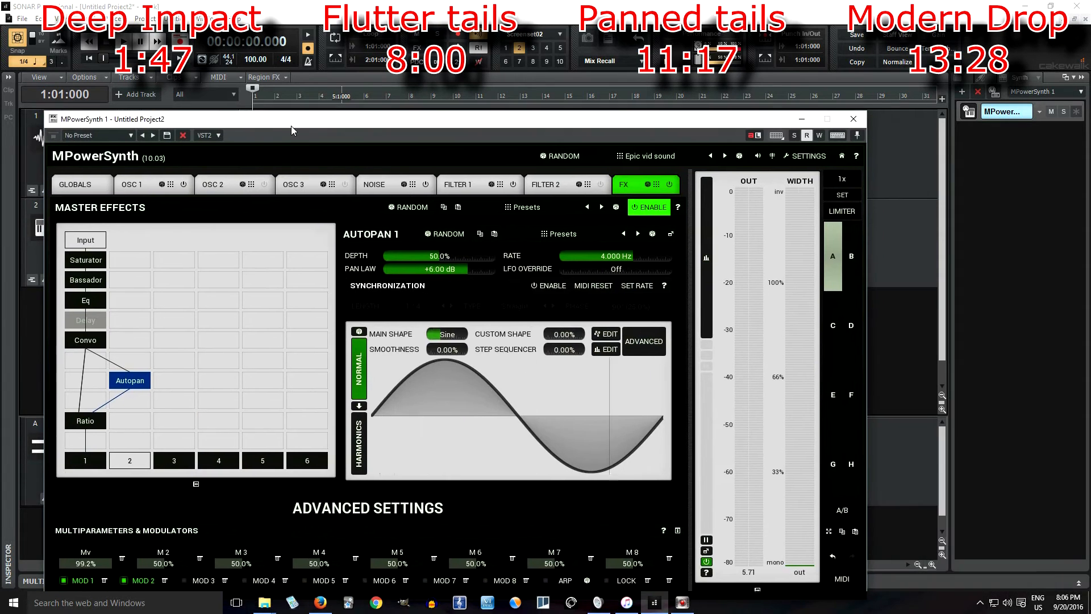
# Select the Autopan module and reposition the synth window so its full modulator row fits on screen
pyautogui.click(97, 421)
pyautogui.click(134, 381)
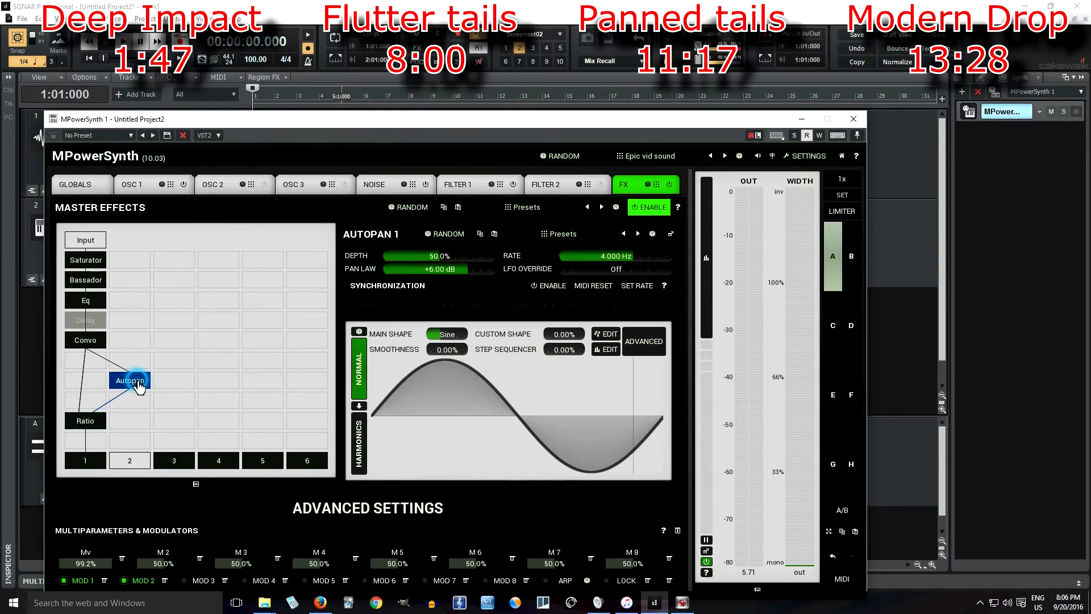
pyautogui.moveTo(461, 127); pyautogui.dragTo(567, 41)
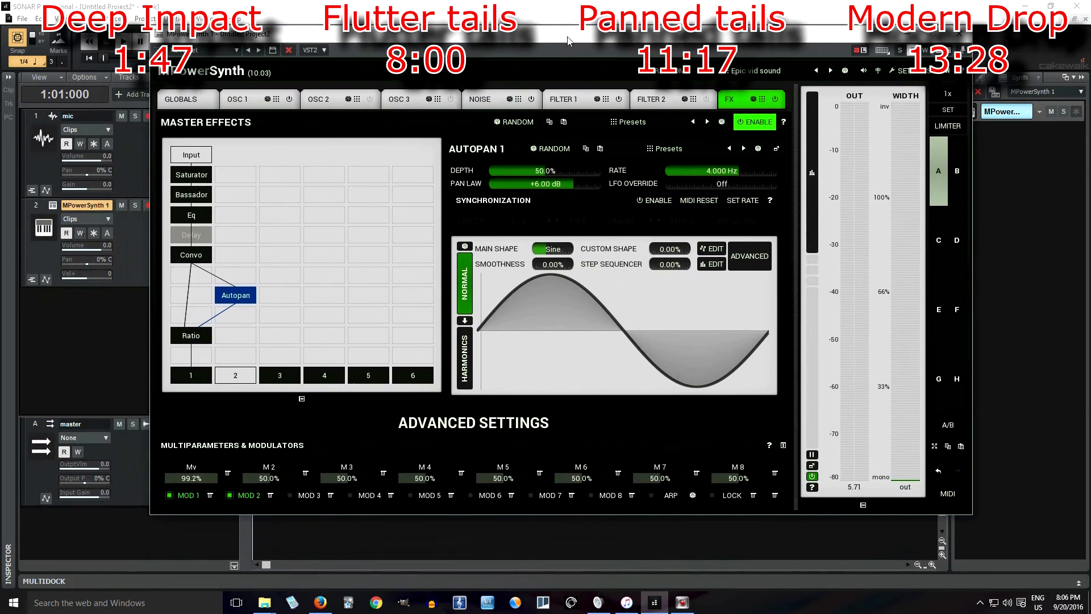
pyautogui.click(652, 284)
pyautogui.click(592, 319)
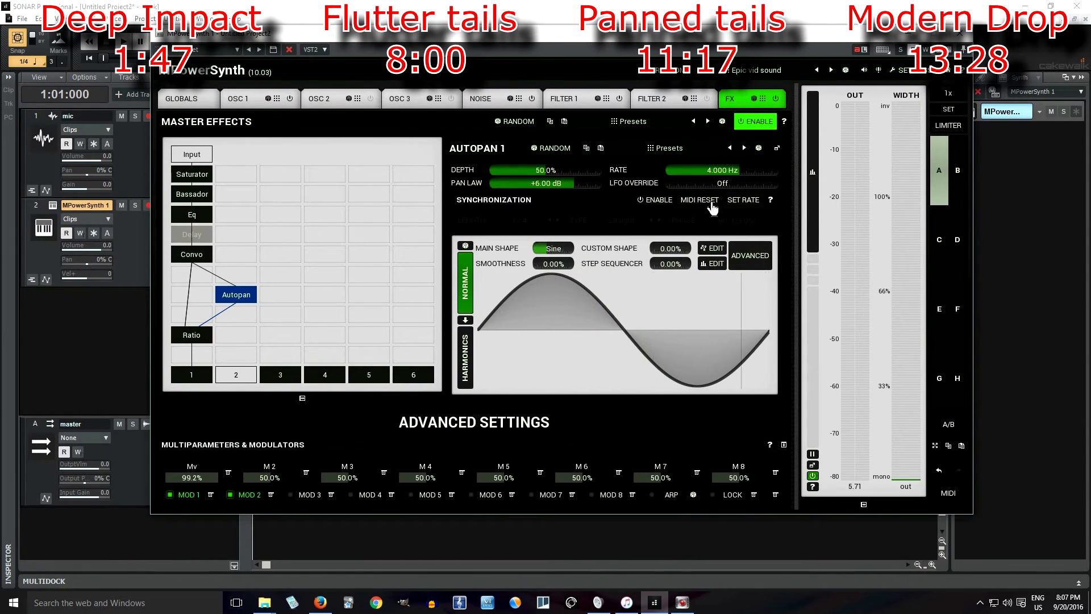
# Enable tempo synchronization for the Autopan module and keep its length at 1/4 after trying 1/8
pyautogui.click(653, 200)
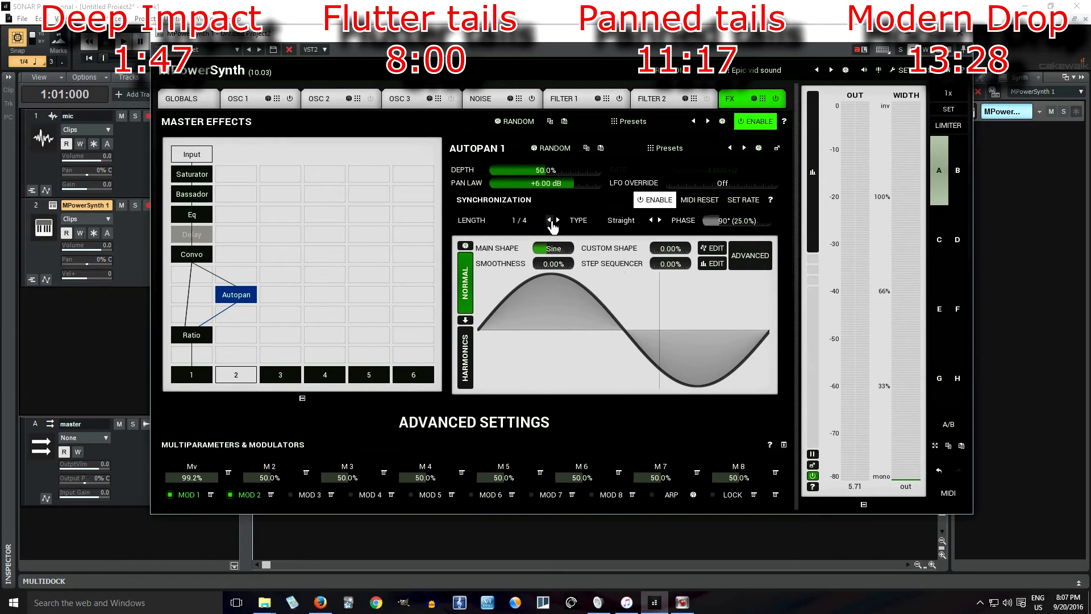
pyautogui.click(558, 220)
pyautogui.click(592, 316)
pyautogui.click(550, 220)
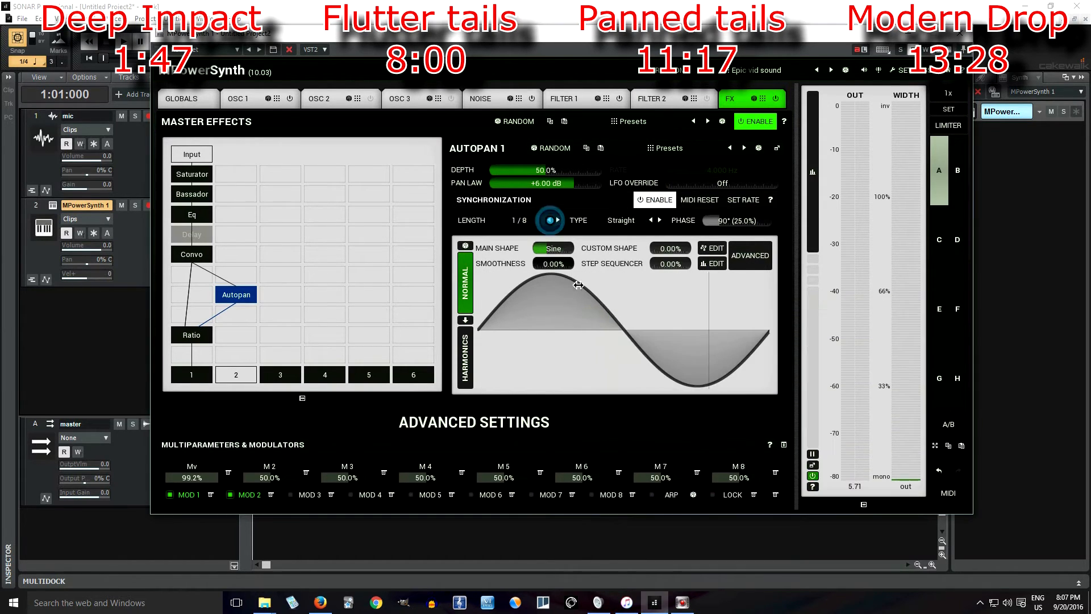
pyautogui.click(549, 220)
# Change the Autopan module's main shape to Rectangle and raise its depth to 100%
pyautogui.rightClick(606, 304)
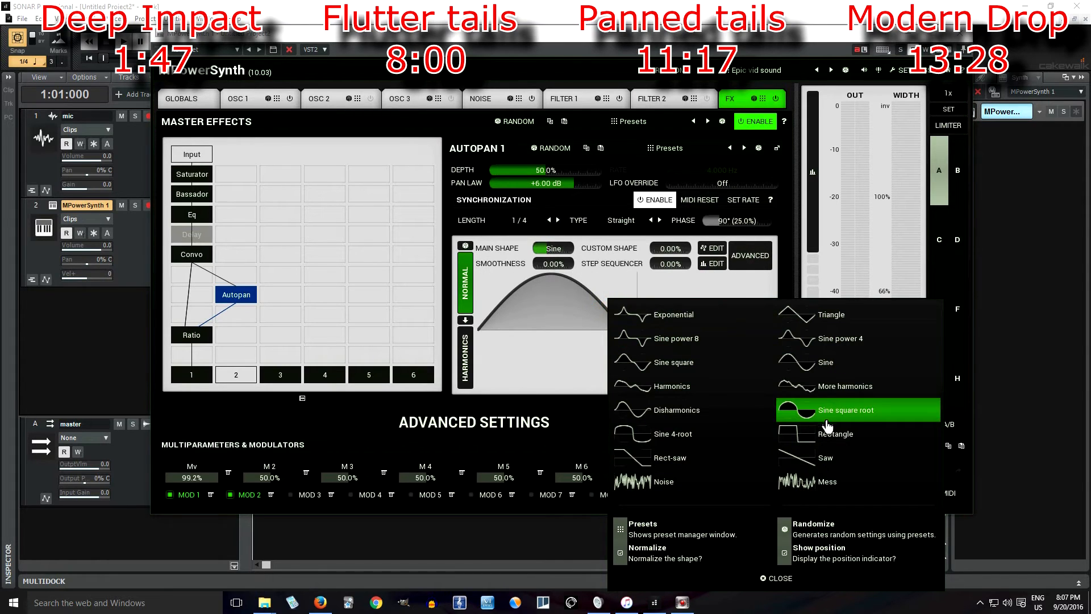
pyautogui.click(818, 434)
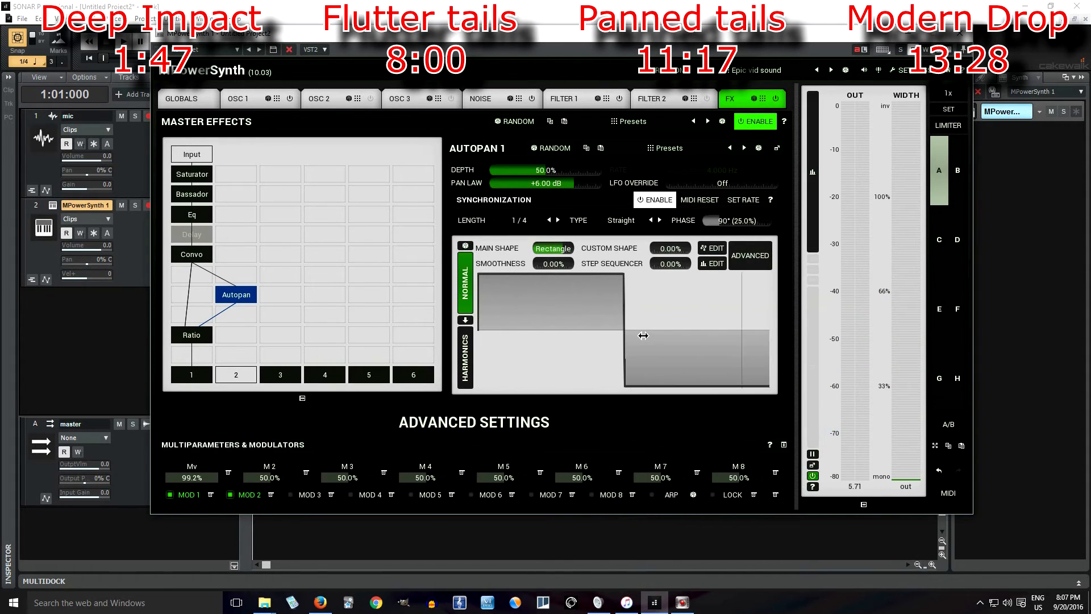
pyautogui.moveTo(545, 170); pyautogui.dragTo(621, 170)
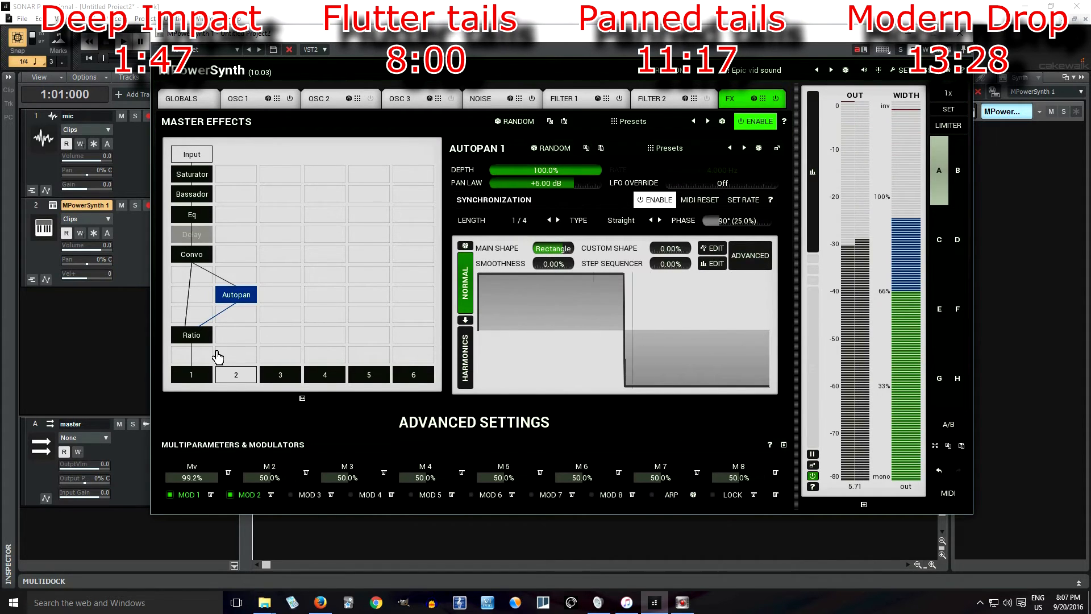
# Lower the Ratio module's gain to -1.81 dB and audition higher ratios before resetting the ratio to 50%
pyautogui.click(192, 335)
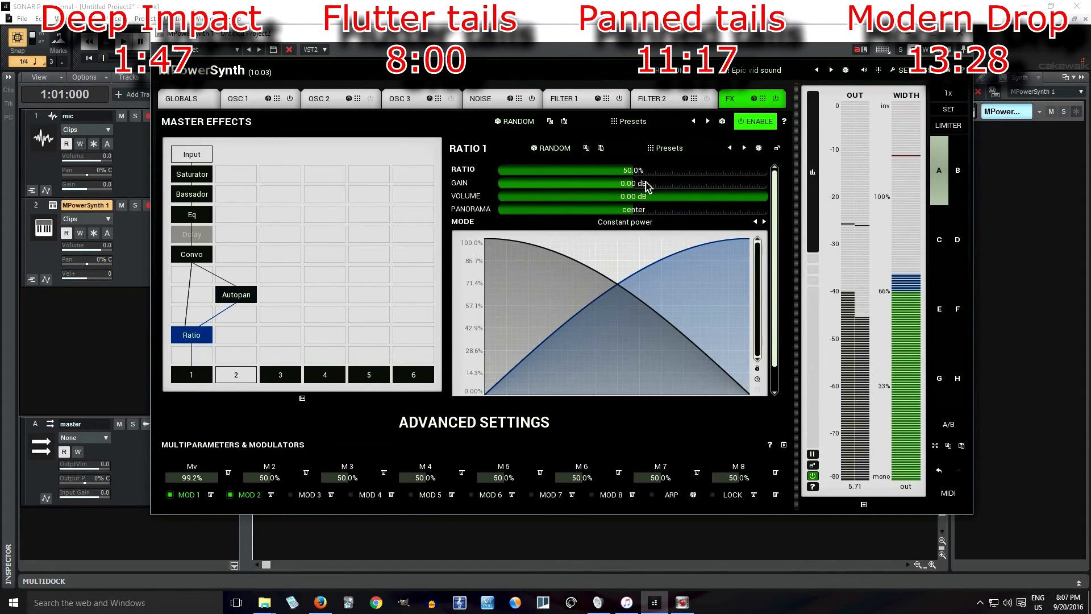
pyautogui.moveTo(631, 183); pyautogui.dragTo(624, 185)
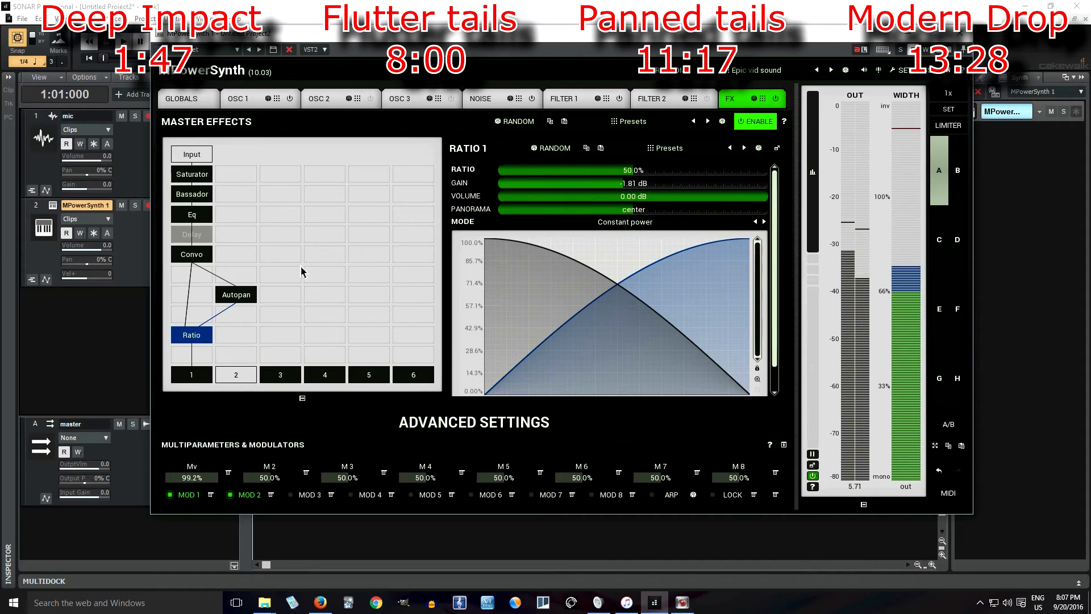
pyautogui.moveTo(650, 169); pyautogui.dragTo(775, 170)
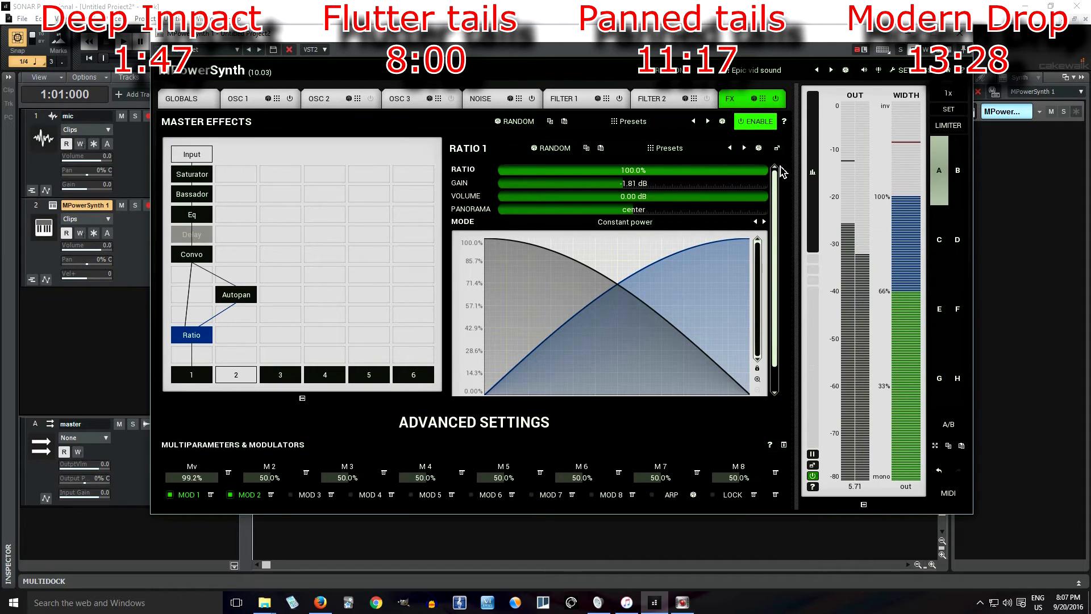
pyautogui.click(634, 171)
pyautogui.moveTo(635, 170); pyautogui.dragTo(654, 177)
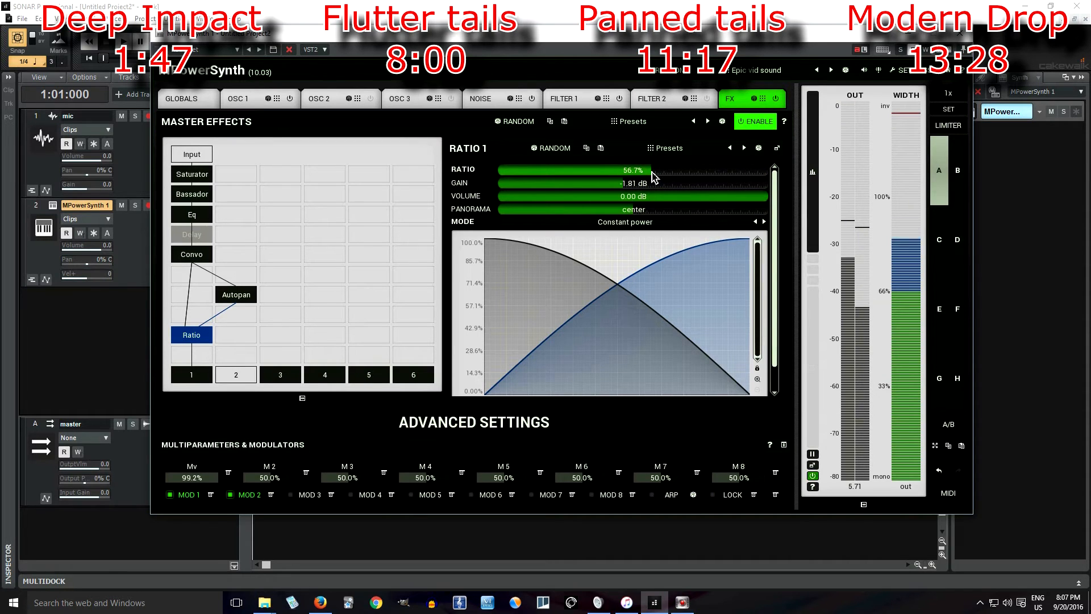
pyautogui.doubleClick(648, 171)
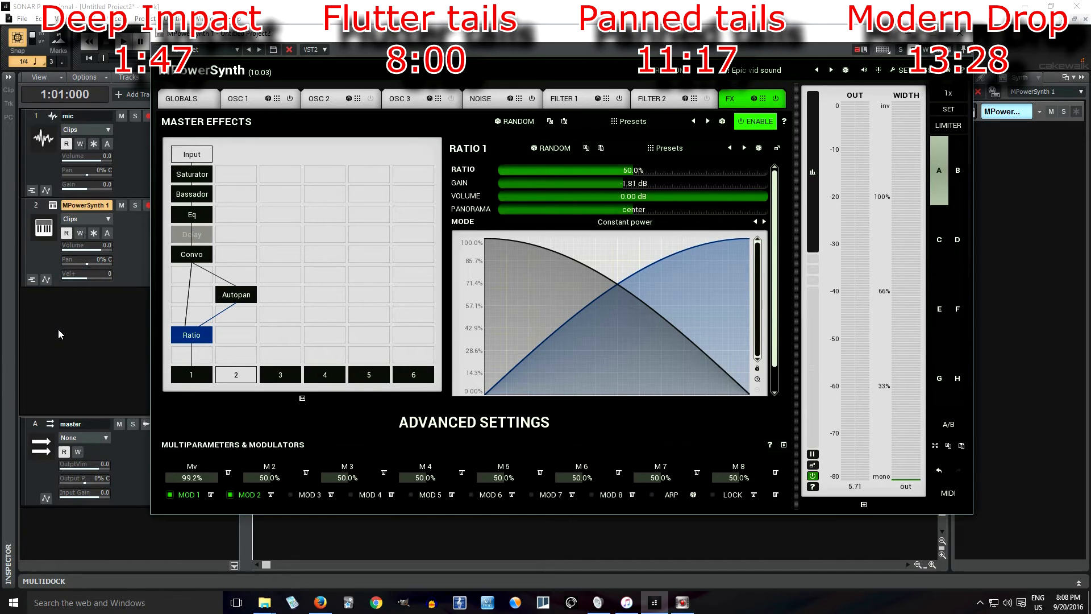
# Replace the Autopan module in lane 2 of the master effects grid with a Comb equalizer module
pyautogui.doubleClick(227, 305)
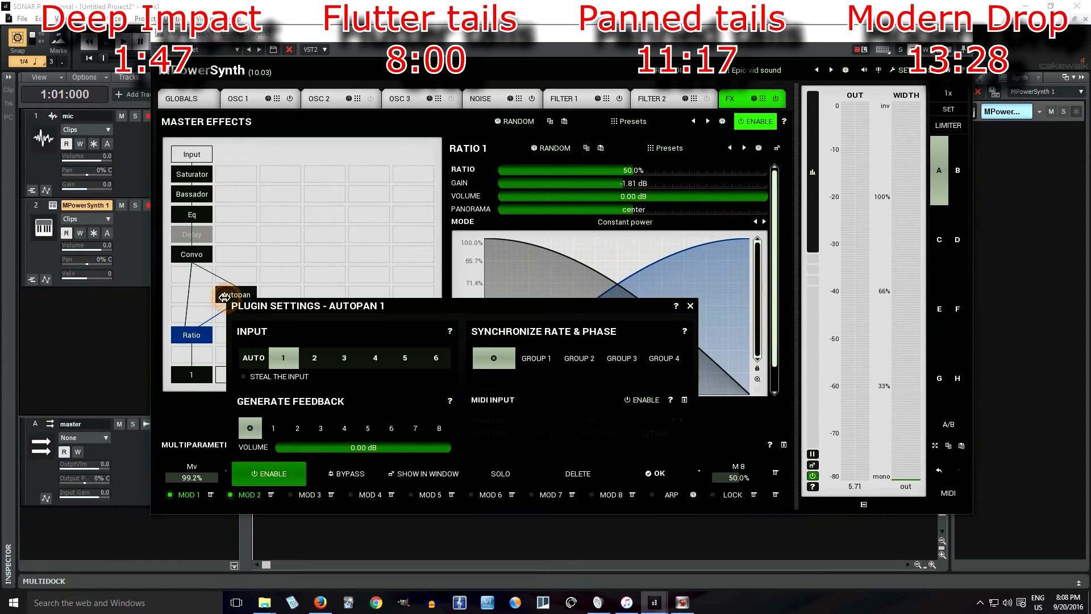
pyautogui.click(555, 474)
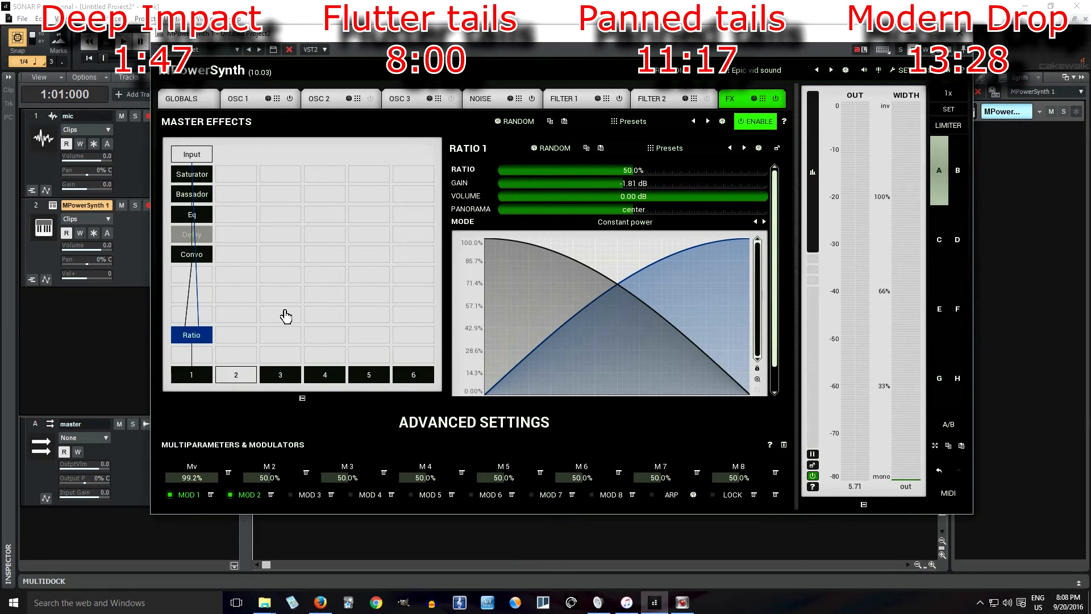
pyautogui.doubleClick(249, 300)
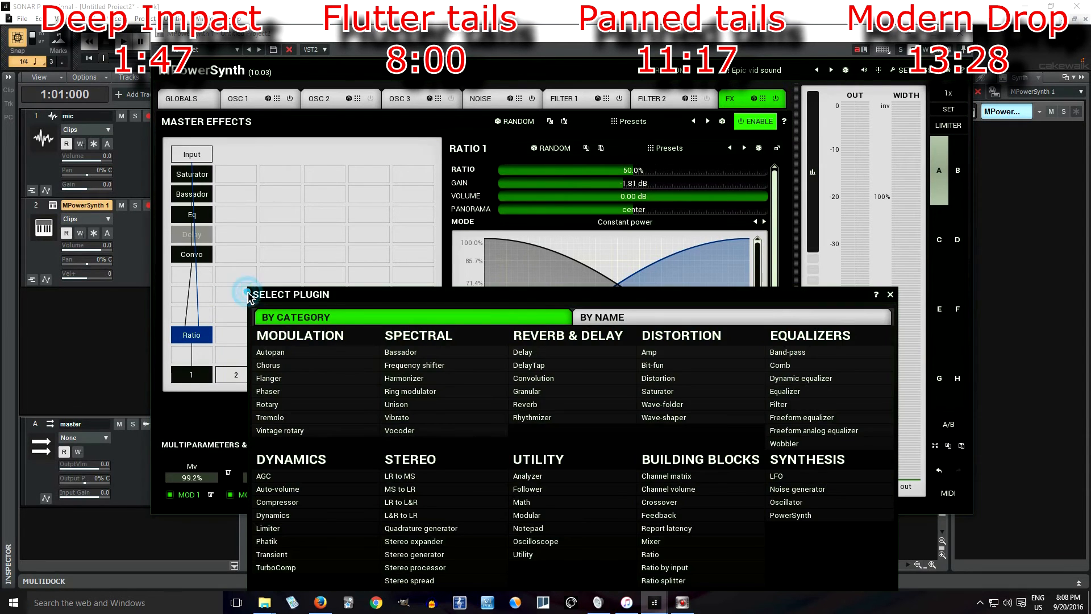
pyautogui.click(788, 367)
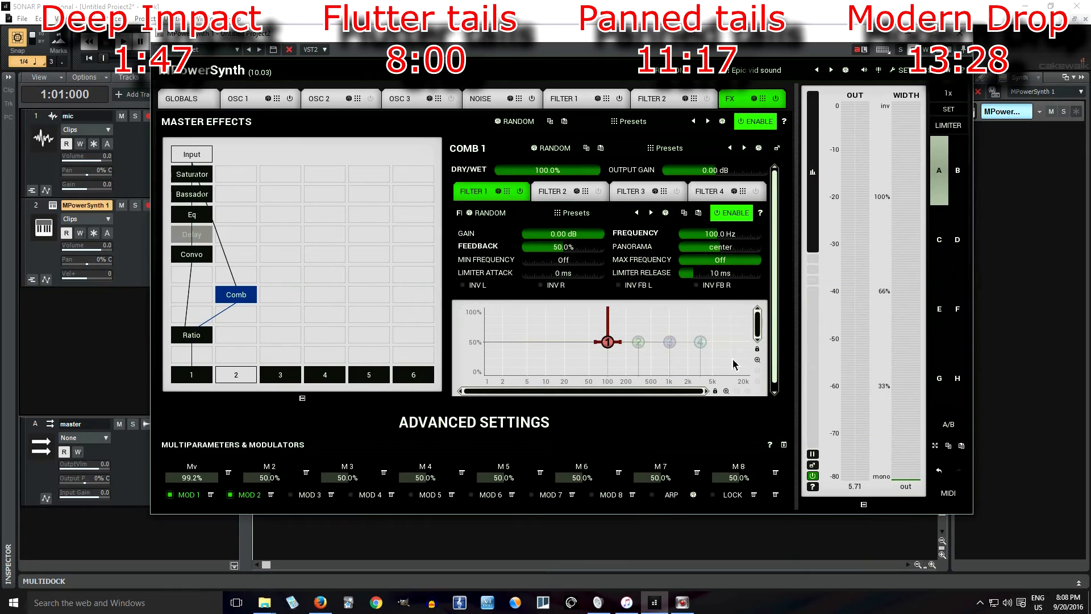
# Set the Comb module's input to lane 1, leaving its feedback generation off
pyautogui.doubleClick(256, 302)
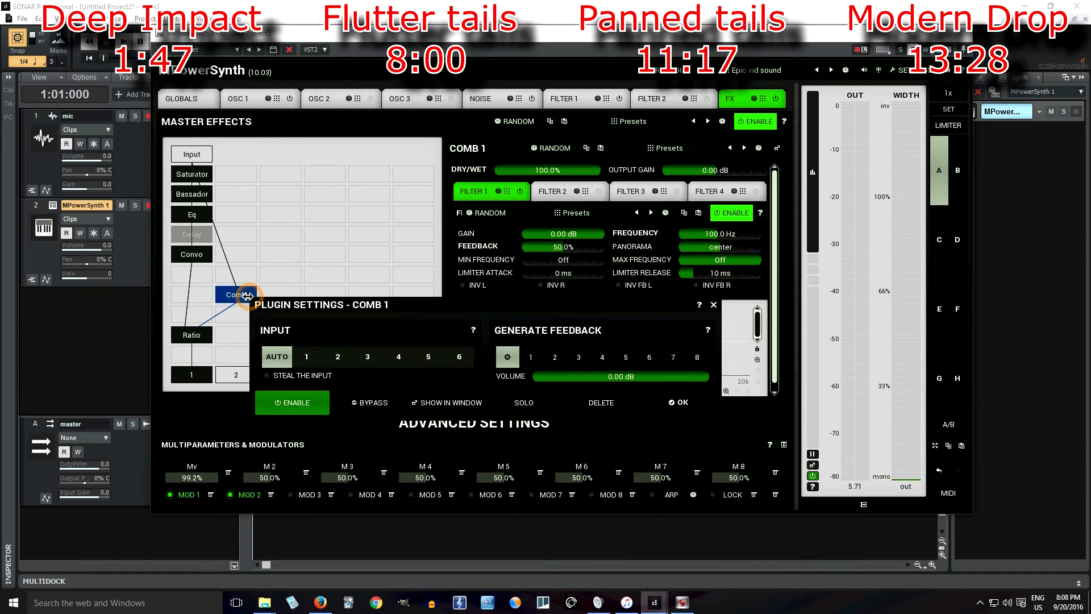
pyautogui.click(531, 359)
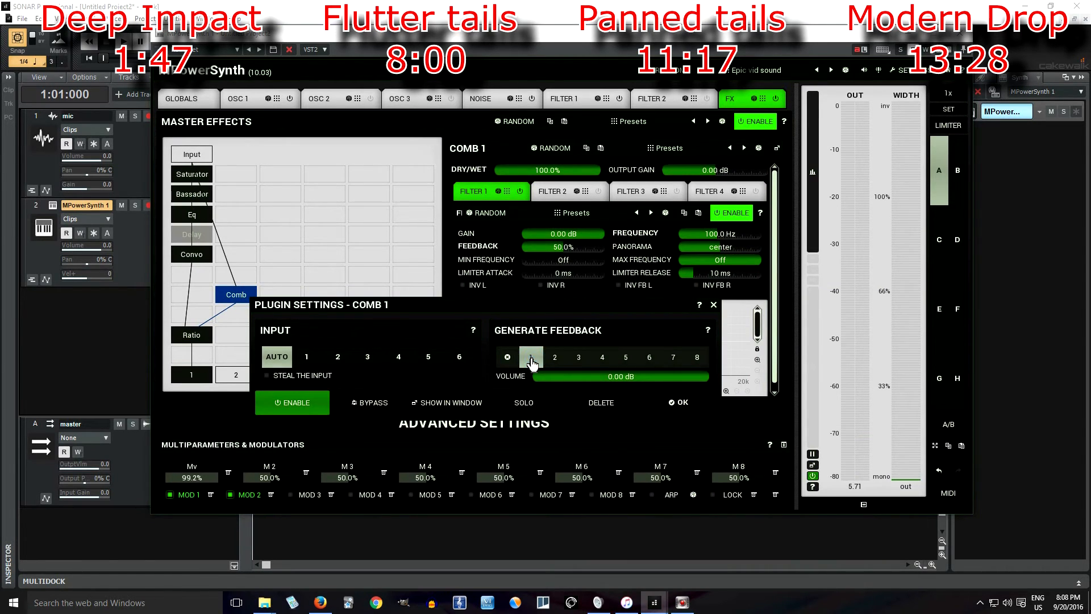
pyautogui.click(507, 357)
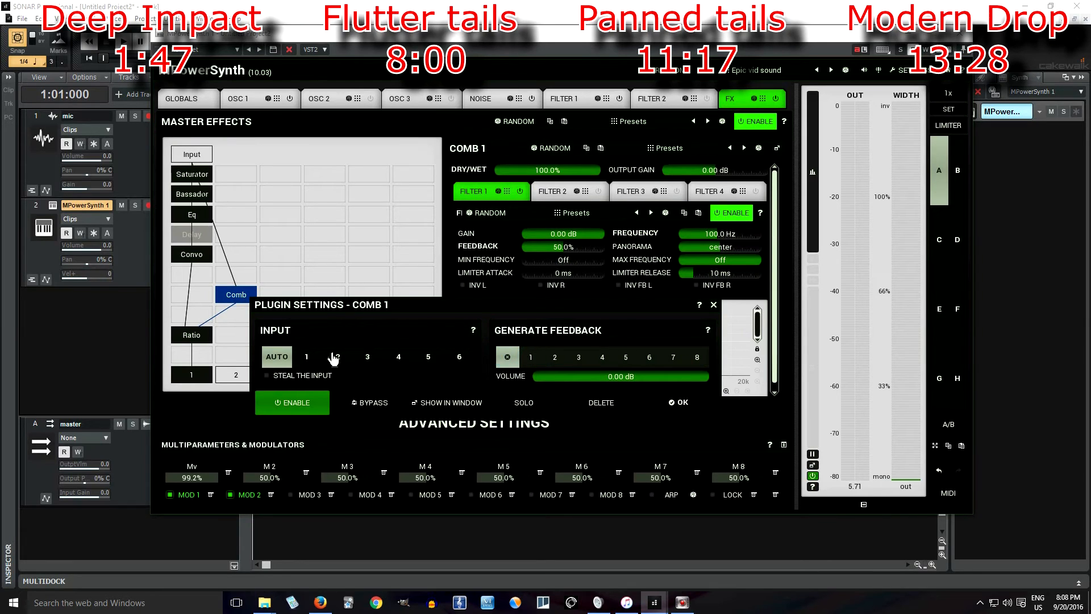
pyautogui.click(305, 357)
pyautogui.click(677, 402)
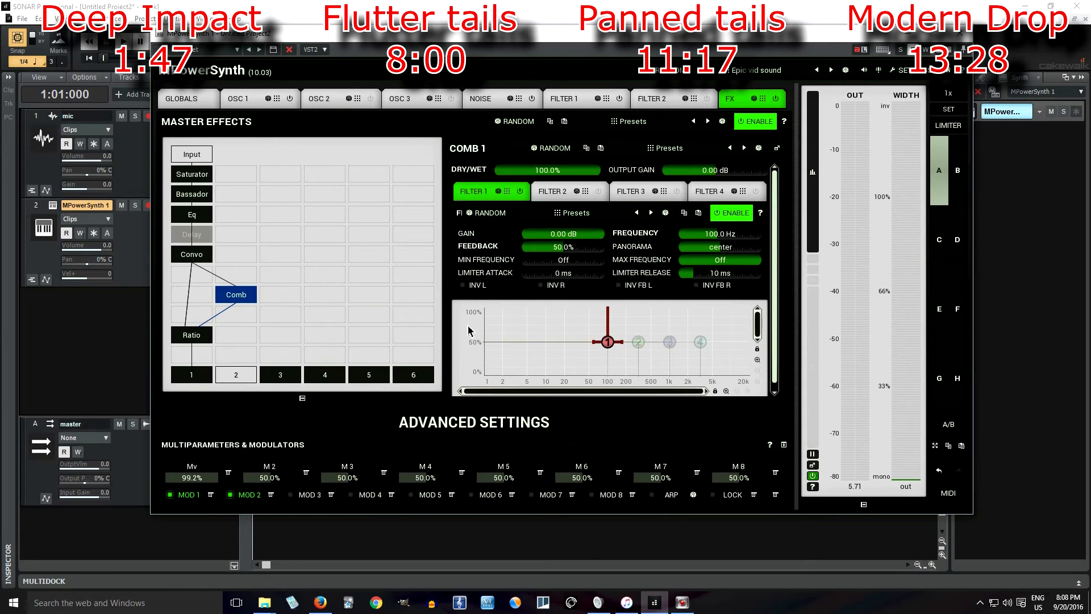
# Lower the Ratio module's gain to -2.91 dB and bring the Comb module's filter 1 frequency down to about 20.75 Hz
pyautogui.click(210, 338)
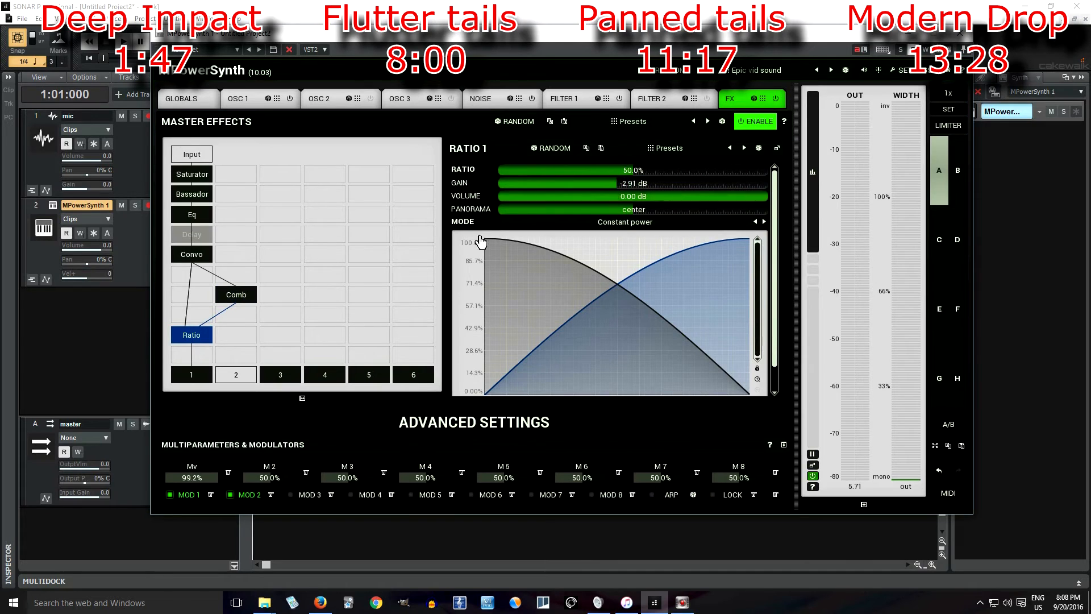
pyautogui.click(236, 296)
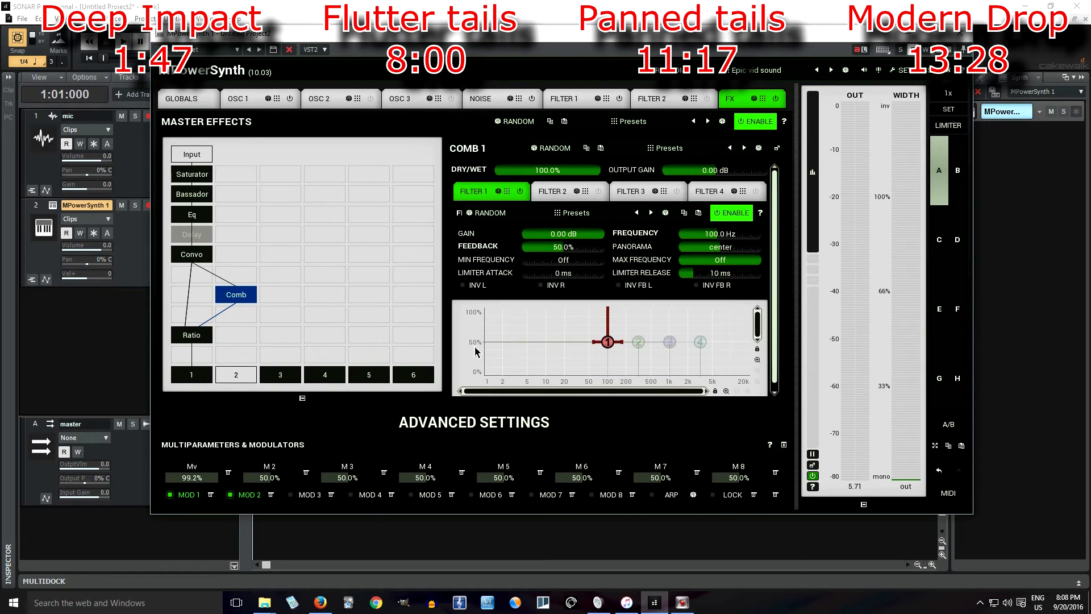
pyautogui.moveTo(609, 341); pyautogui.dragTo(583, 341)
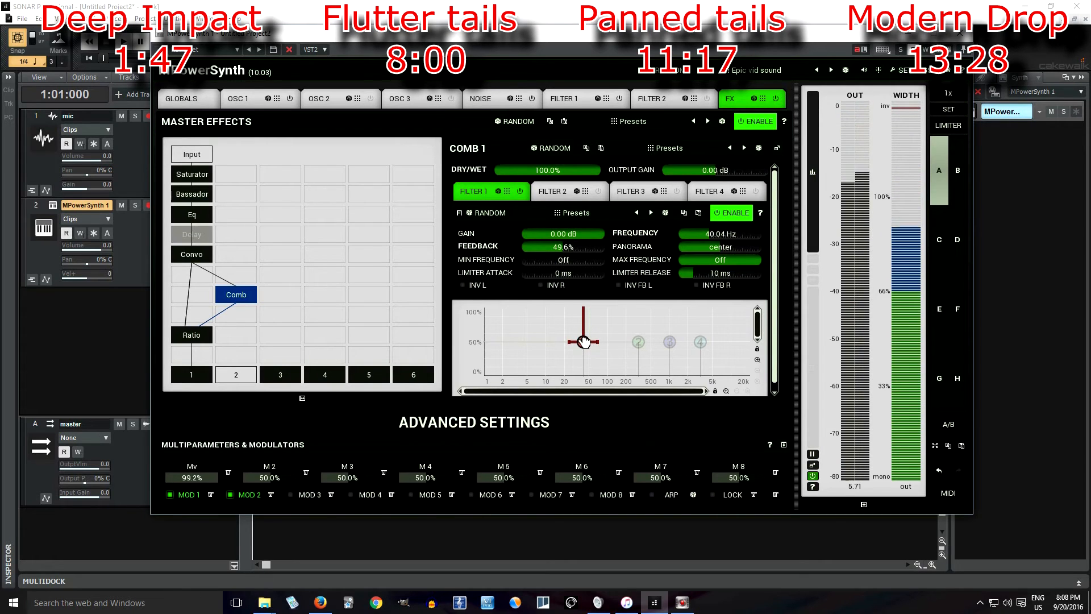
pyautogui.moveTo(583, 341); pyautogui.dragTo(565, 340)
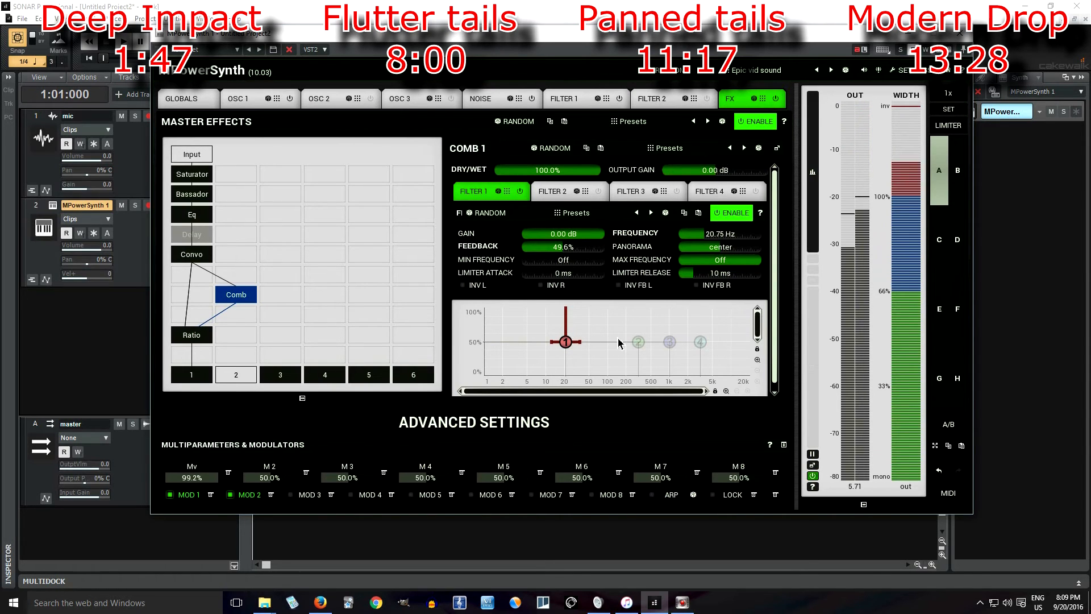
# Reduce the ratio in the Ratio module to 32.8%
pyautogui.click(205, 334)
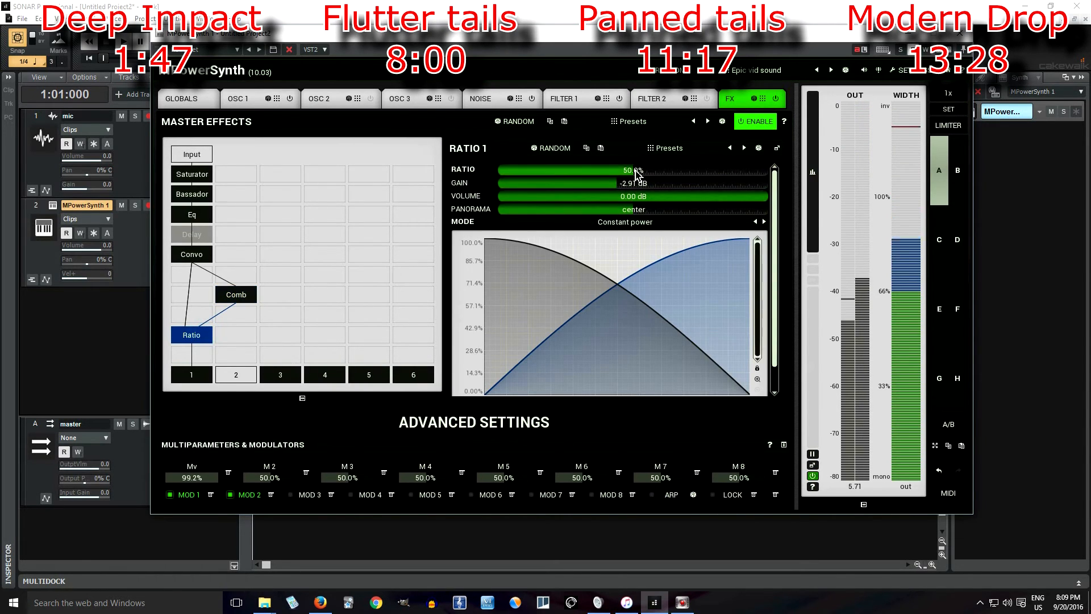
pyautogui.moveTo(630, 172); pyautogui.dragTo(609, 178)
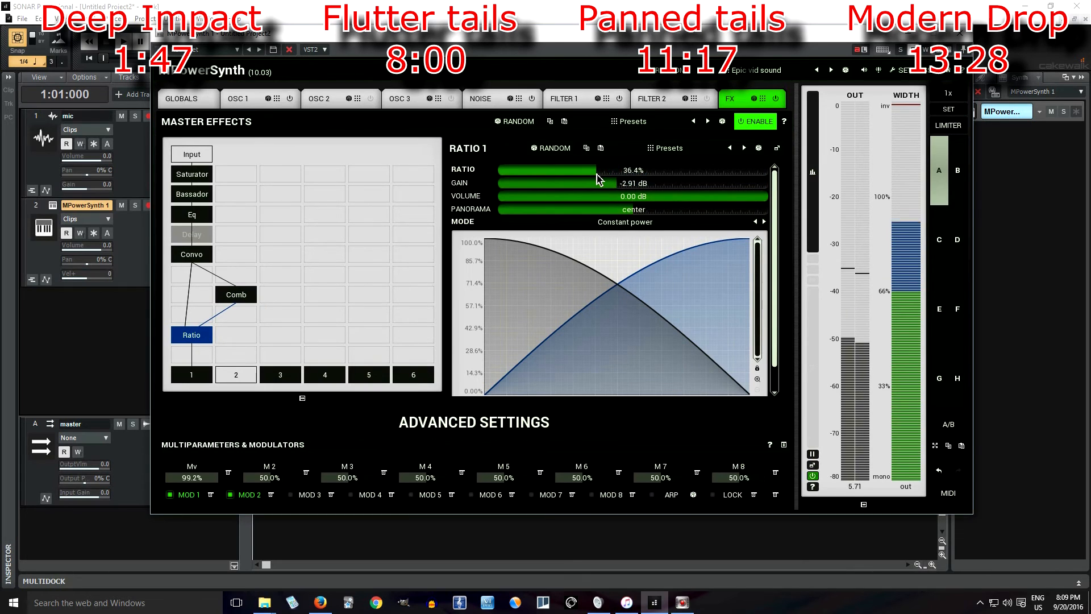
pyautogui.moveTo(597, 178); pyautogui.dragTo(587, 178)
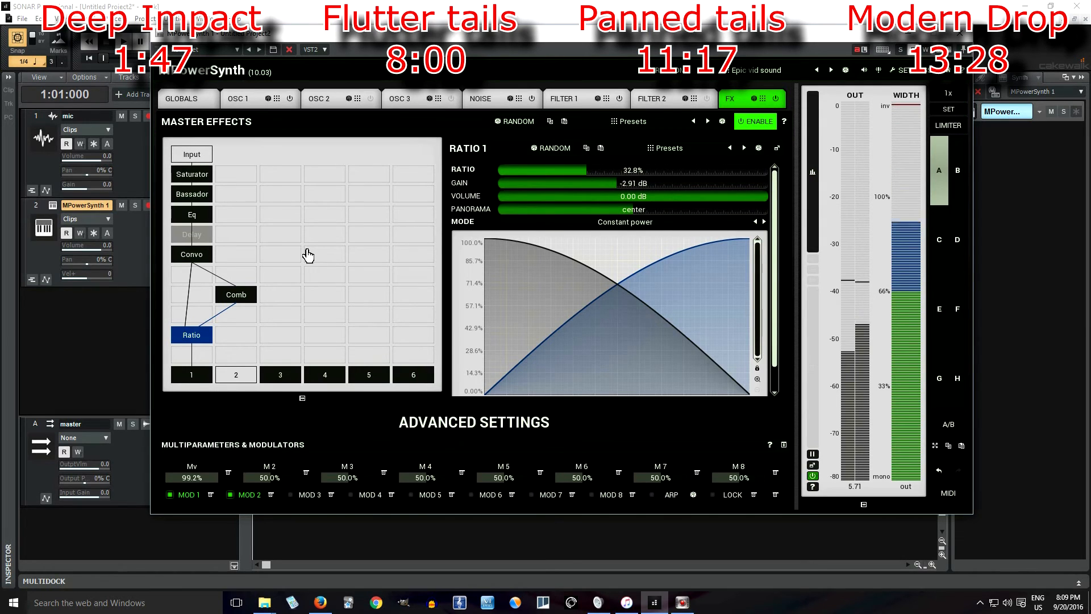
# Lower the Comb module's filter 1 frequency to about 14.47 Hz with feedback at 50.4%
pyautogui.click(238, 292)
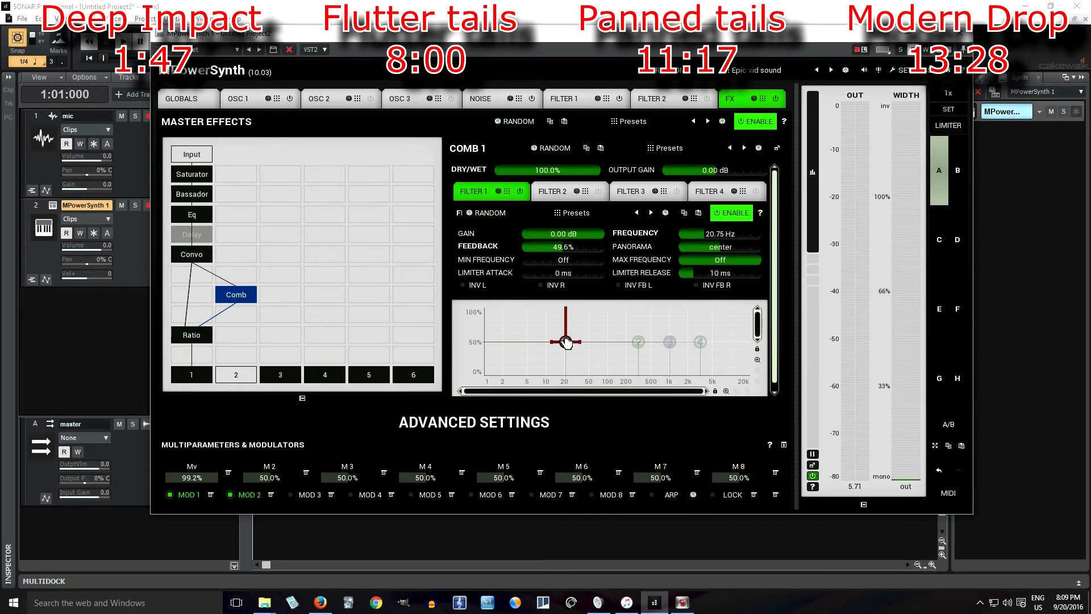
pyautogui.moveTo(566, 342)
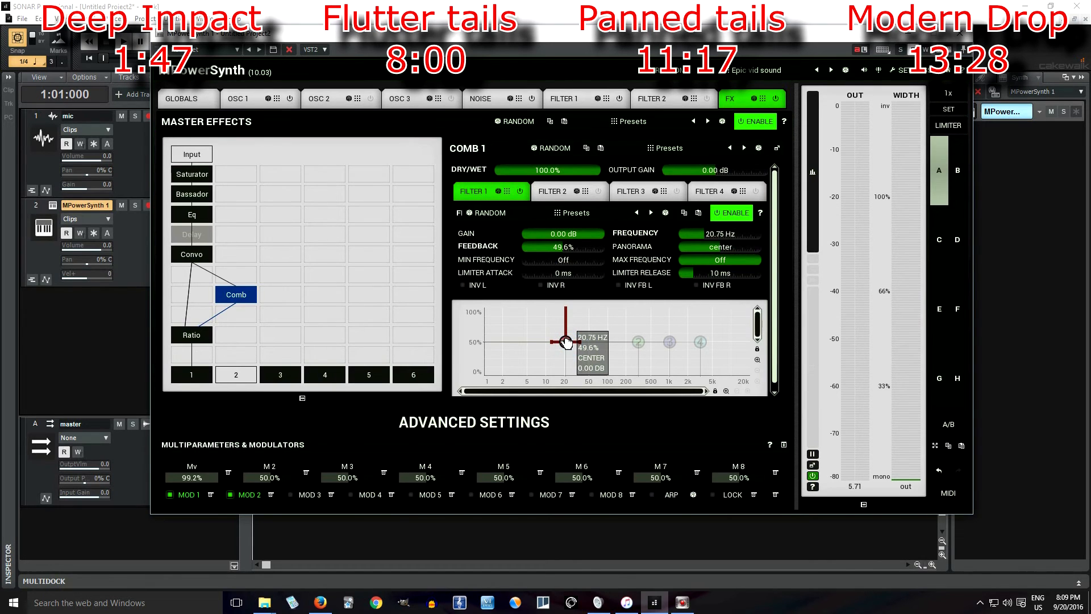
pyautogui.moveTo(566, 342); pyautogui.dragTo(550, 341)
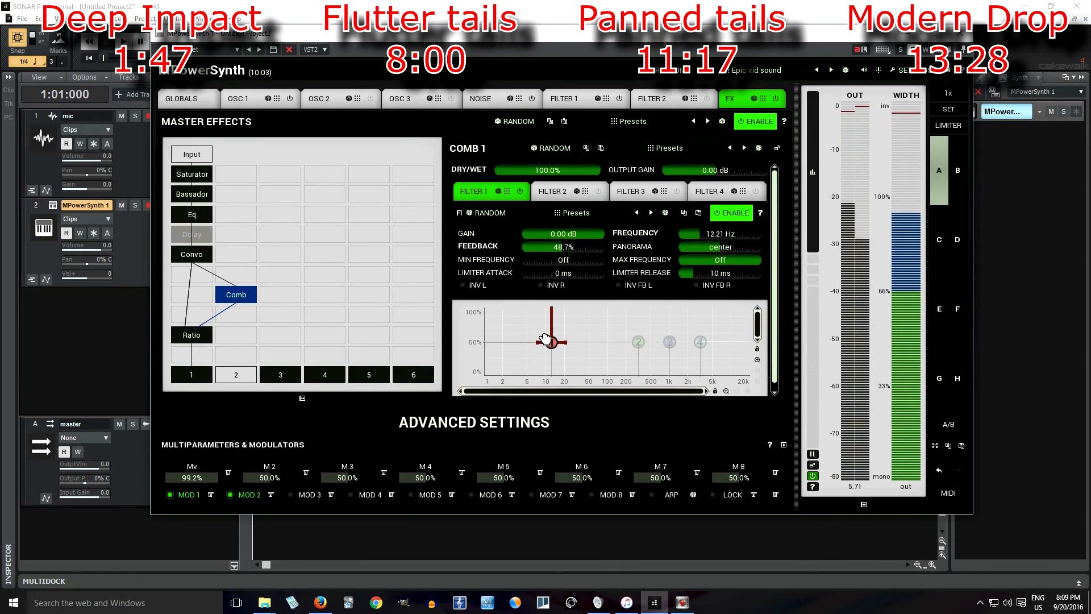
pyautogui.moveTo(550, 341); pyautogui.dragTo(555, 339)
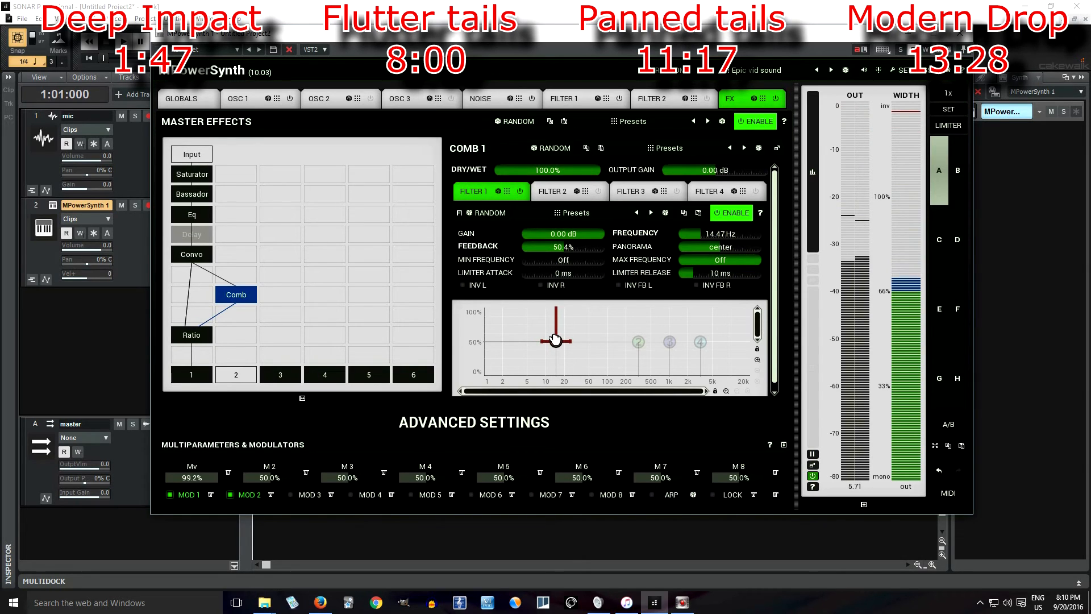
# Try a higher mix in the Ratio module, then settle the ratio at 38.3%
pyautogui.click(204, 335)
pyautogui.click(621, 169)
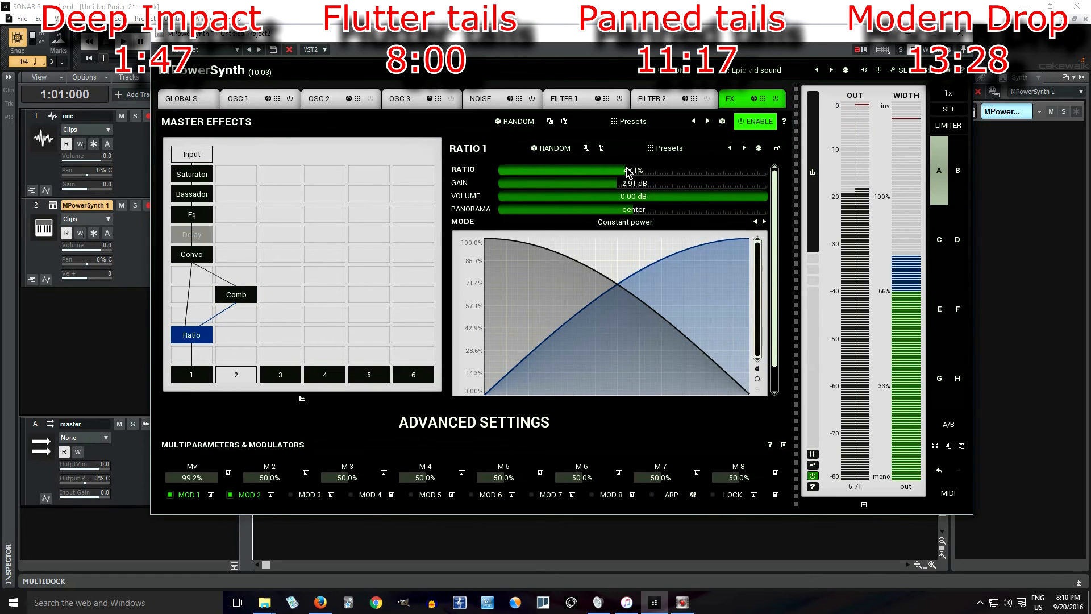
pyautogui.moveTo(629, 172); pyautogui.dragTo(601, 172)
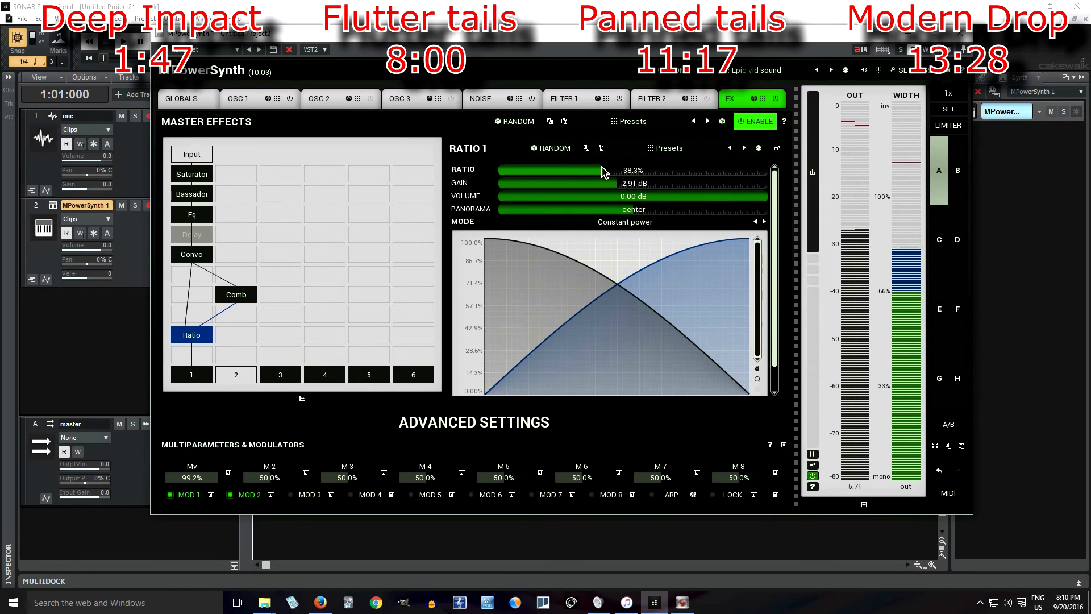
# Set the Comb module's filter 1 feedback to 50% and its max frequency to 3240 Hz
pyautogui.click(254, 293)
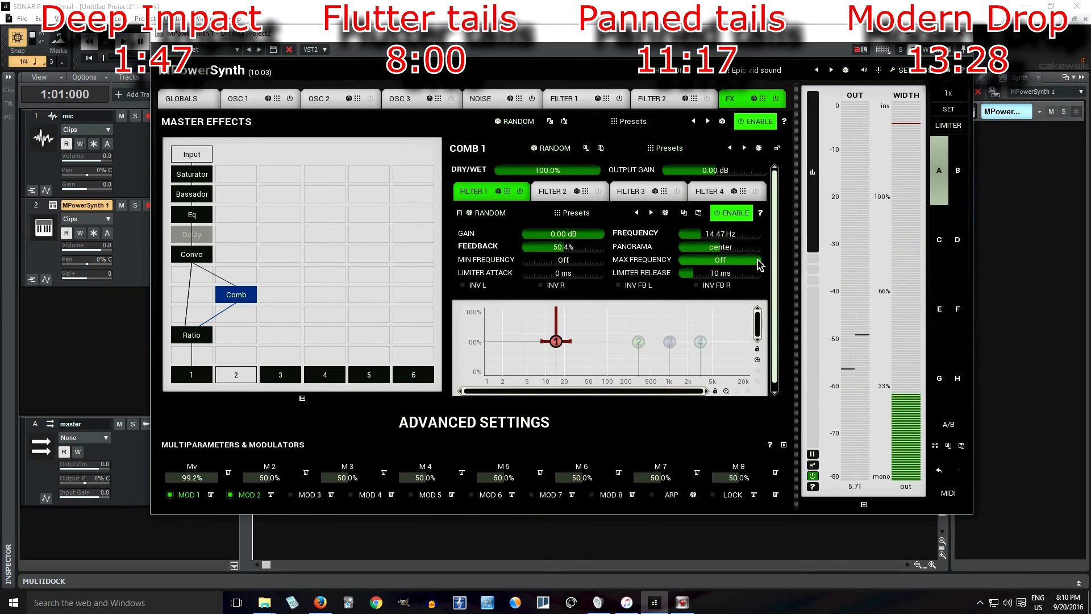
pyautogui.moveTo(759, 265)
pyautogui.mouseDown()
pyautogui.moveTo(725, 262)
pyautogui.moveTo(771, 260)
pyautogui.mouseUp()
pyautogui.moveTo(565, 248)
pyautogui.mouseDown()
pyautogui.moveTo(599, 256)
pyautogui.moveTo(564, 254)
pyautogui.mouseUp()
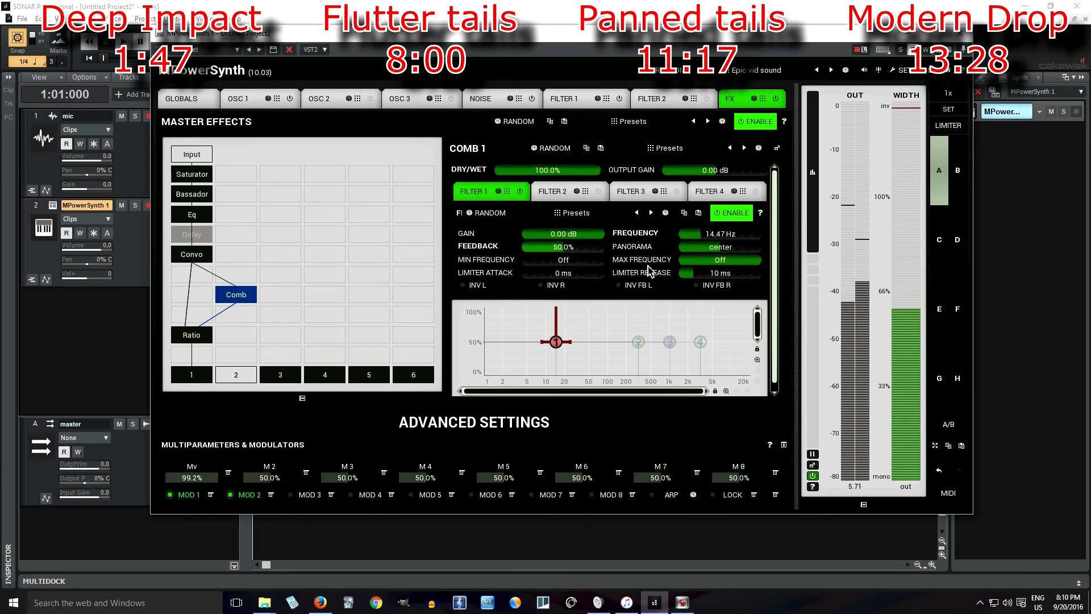
pyautogui.moveTo(748, 265); pyautogui.dragTo(741, 264)
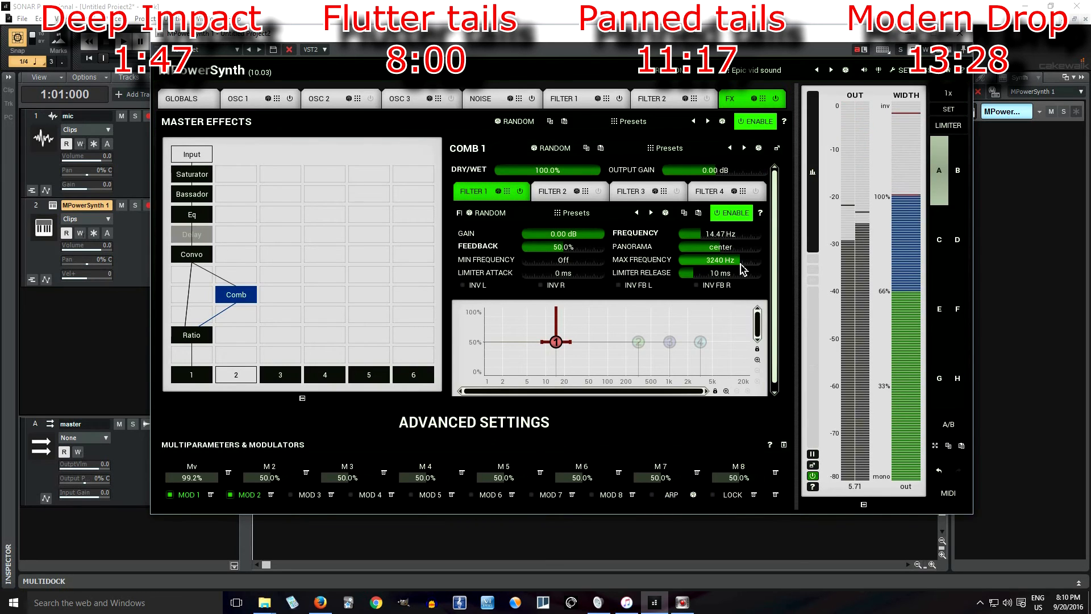
# Move the synth window aside, reset the MPowerSynth 1 track's peak level, and bring the window partly back
pyautogui.moveTo(486, 36); pyautogui.dragTo(638, 49)
pyautogui.click(224, 204)
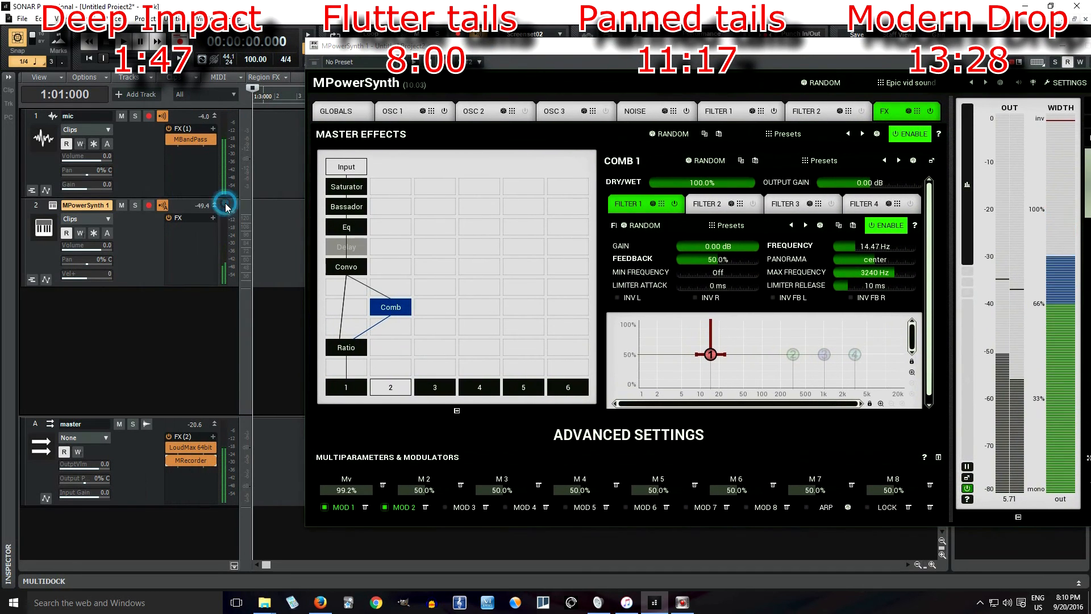
pyautogui.moveTo(615, 52); pyautogui.dragTo(498, 53)
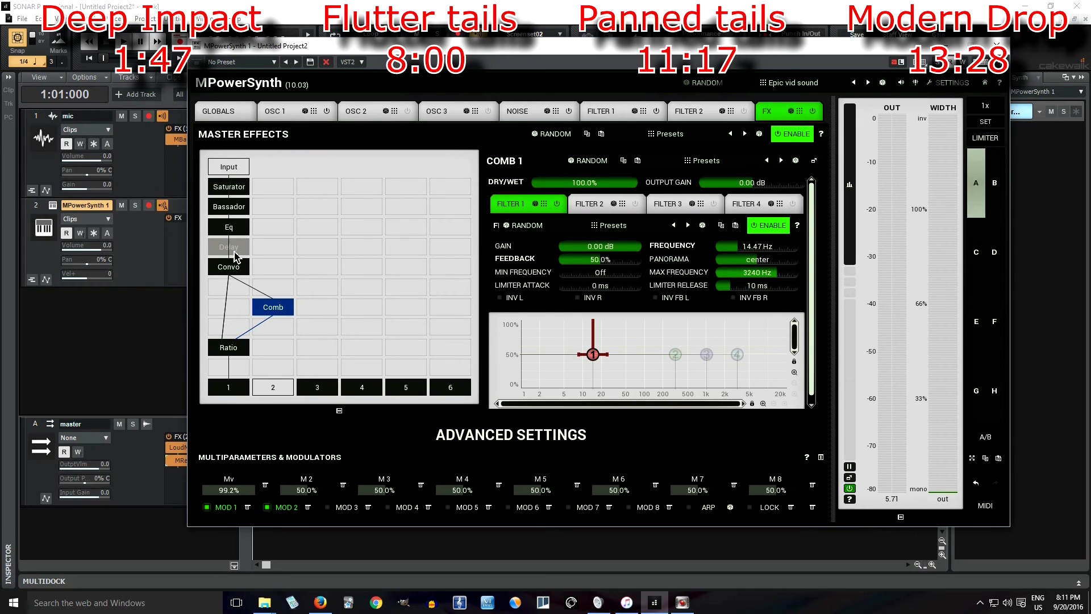
# Move the Delay module to the slot below Ratio at the end of lane 1
pyautogui.moveTo(235, 255); pyautogui.dragTo(238, 378)
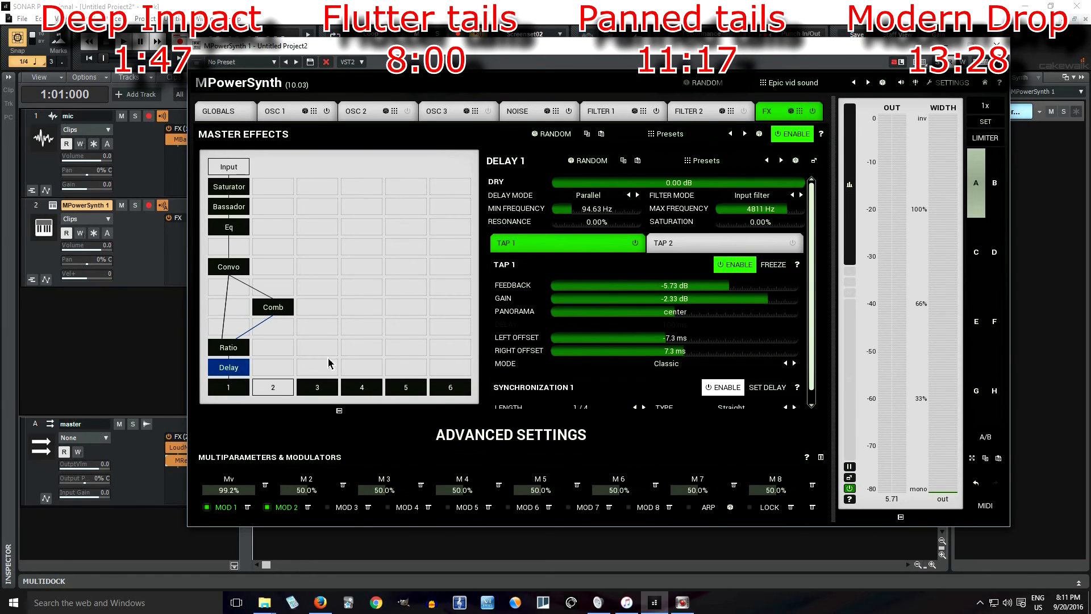